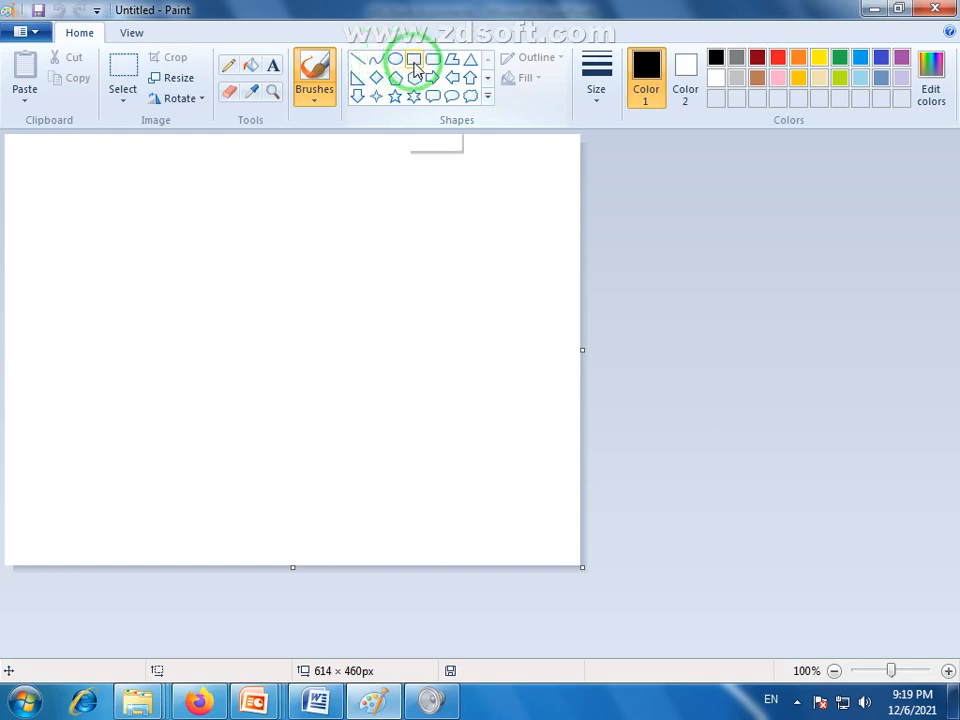
- Choose the Rectangle shape and a line thickness, and enlarge the canvas to about 1015 × 554 px
click(414, 61)
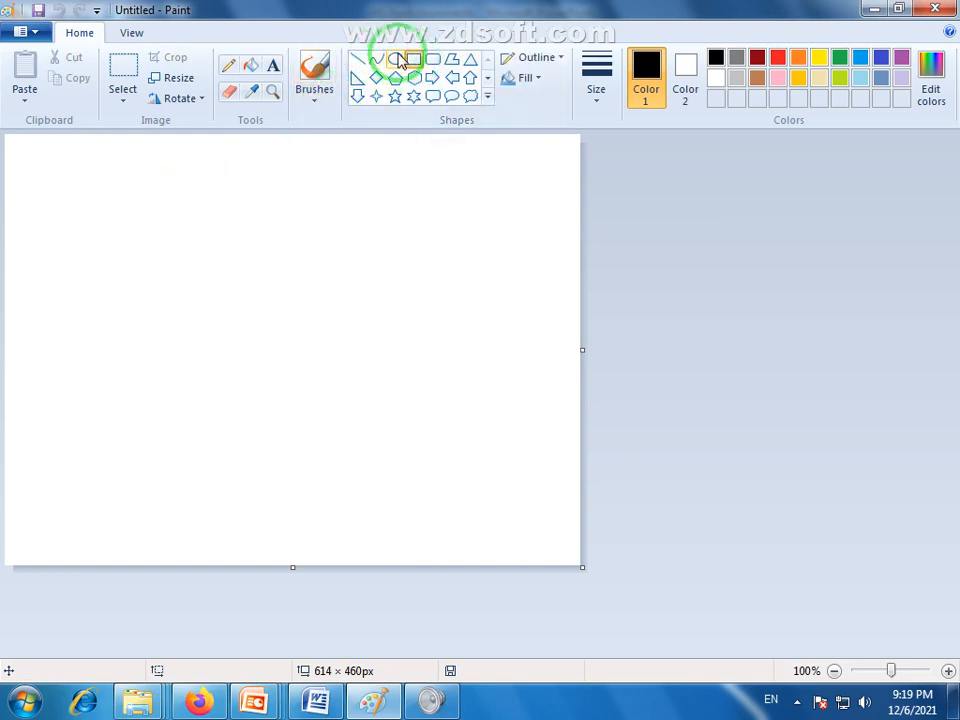
click(604, 105)
click(617, 168)
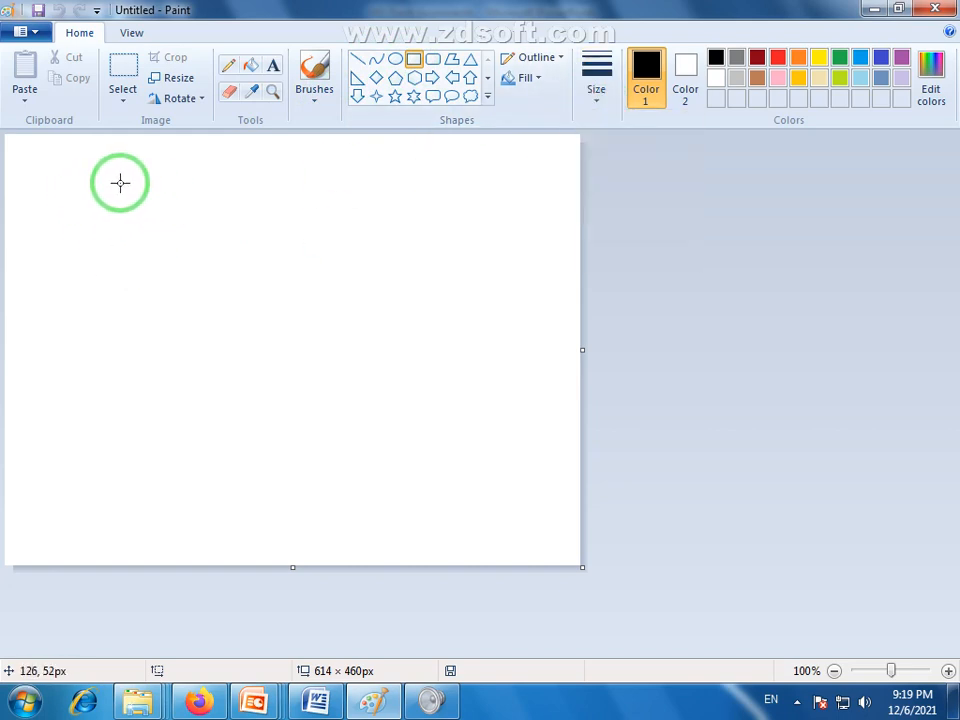
drag(581, 566, 950, 648)
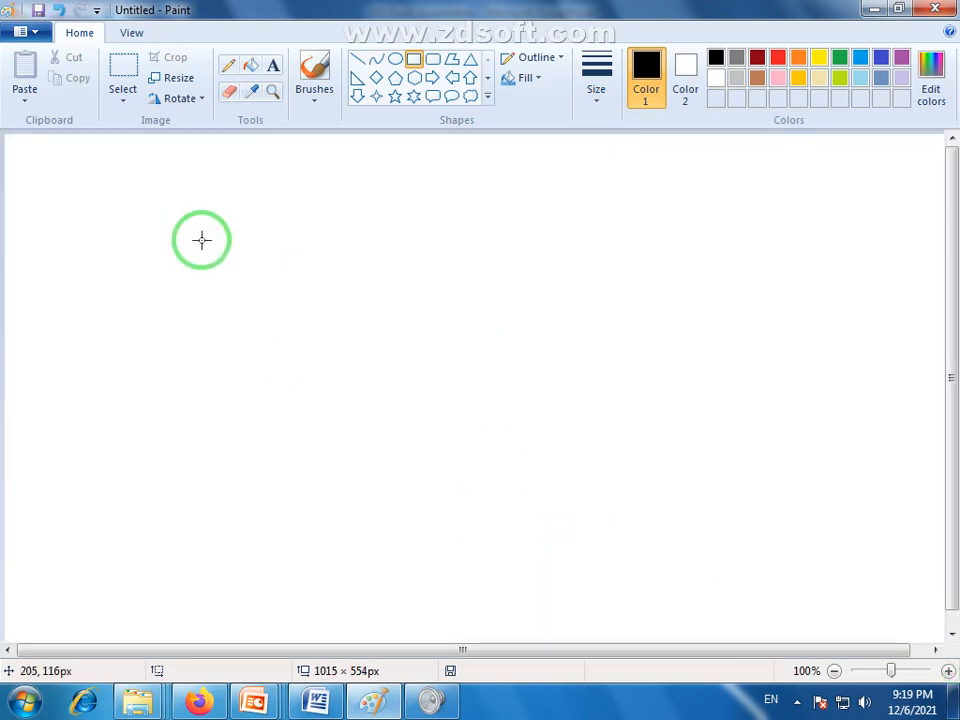
- Draw a large rectangle for the flag and a strip about 74 × 193 px inside its left edge
drag(239, 227, 482, 405)
click(508, 450)
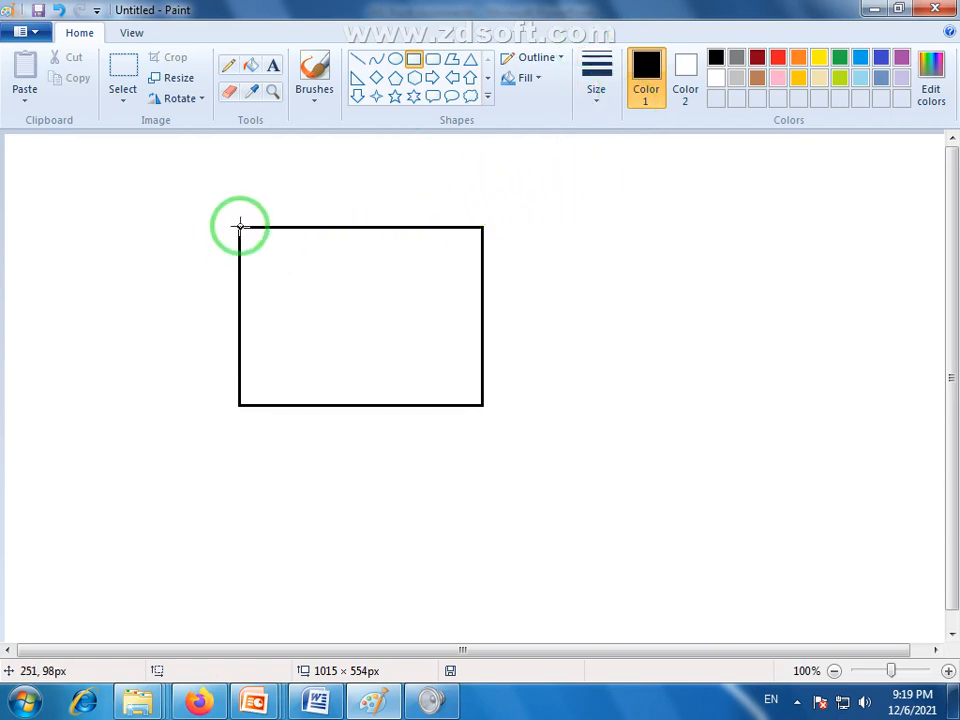
drag(239, 227, 309, 405)
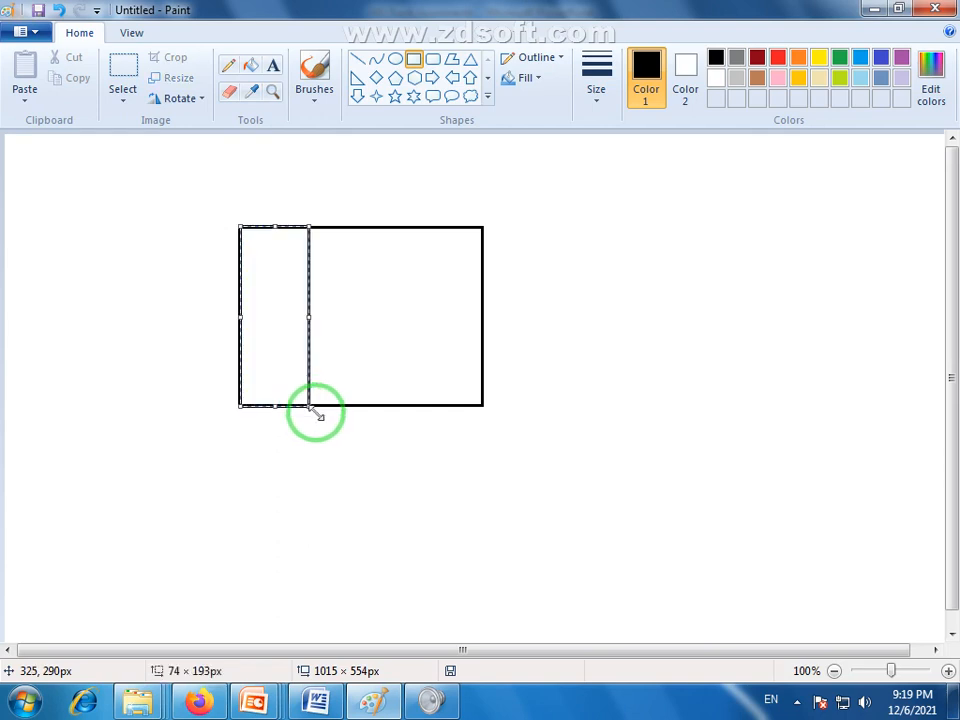
click(506, 414)
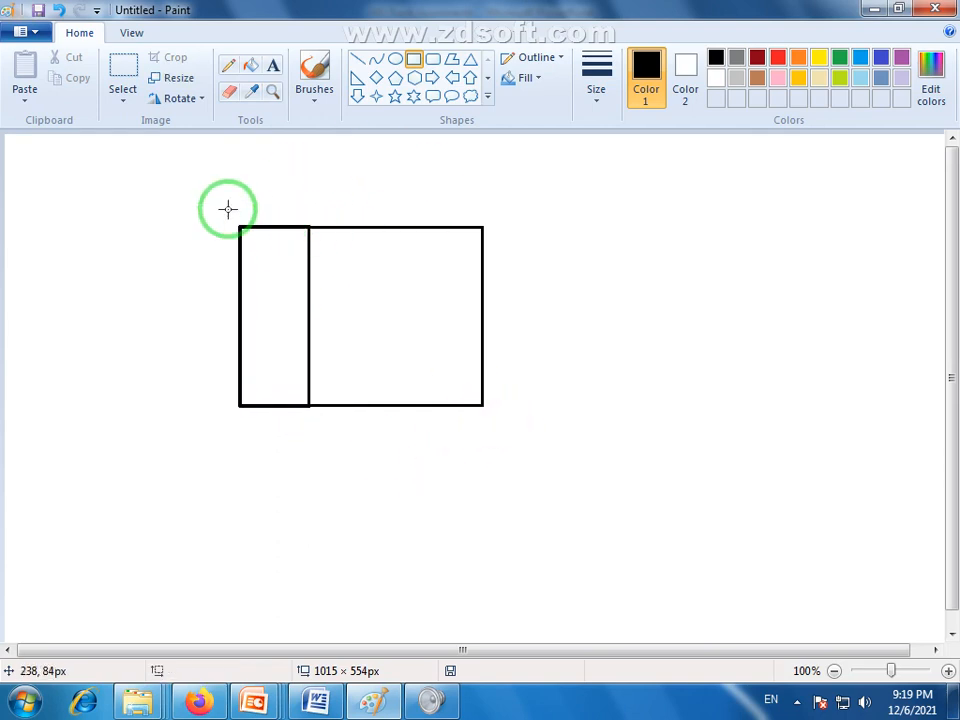
- Draw a tall, narrow rectangular pole along the flag's left edge, standing on a three-tier base of progressively wider rectangles
drag(241, 197, 269, 615)
click(302, 583)
click(208, 622)
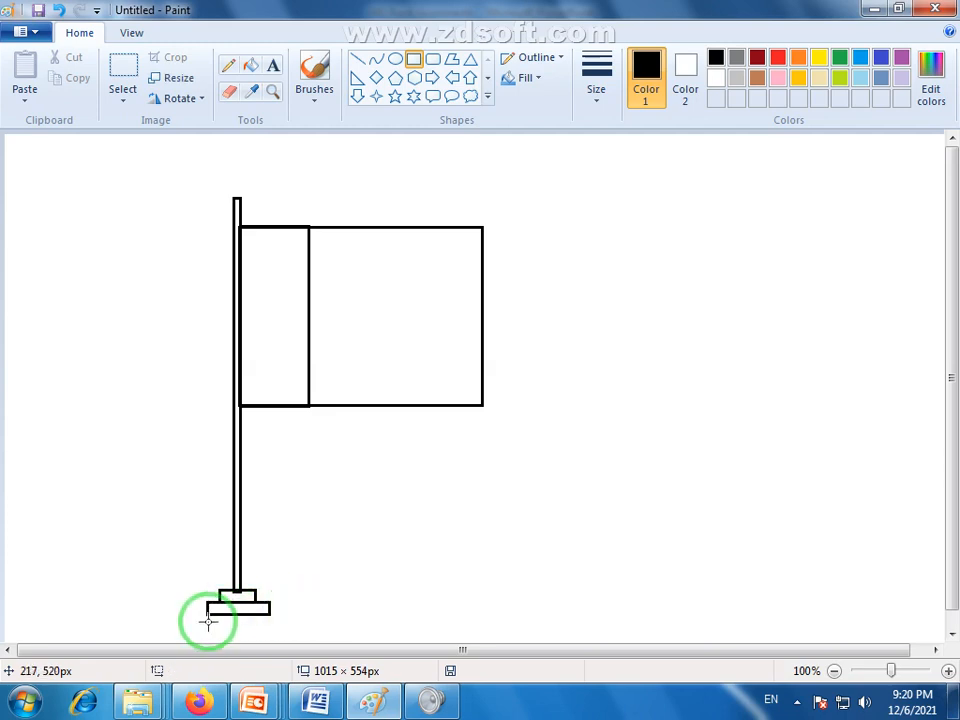
drag(196, 612, 276, 627)
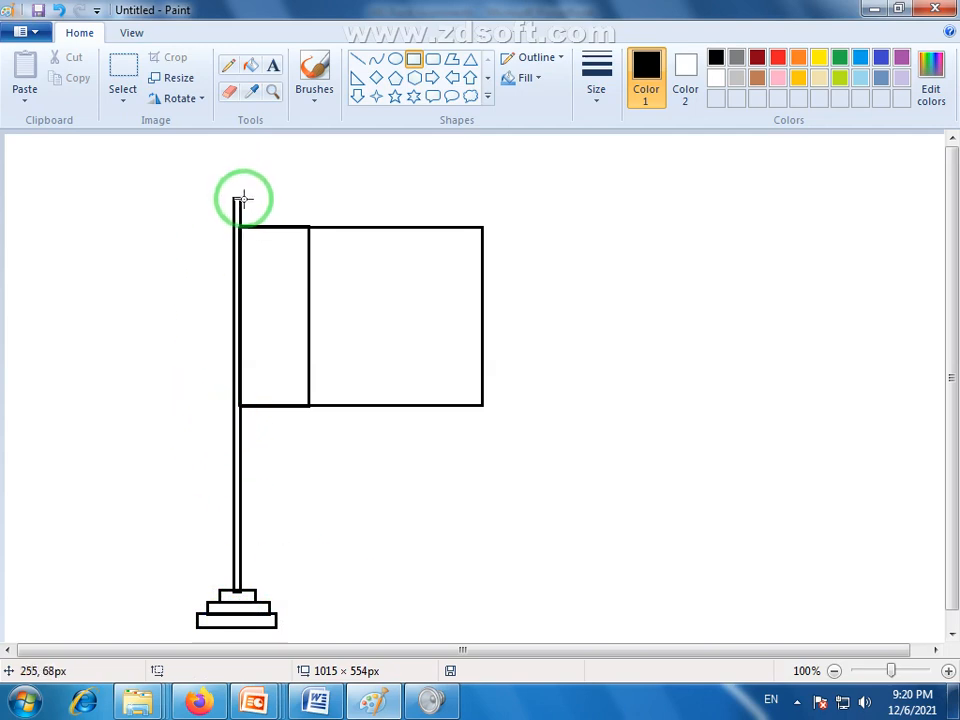
- Draw an ellipse about 31 × 22 px on top of the flagpole
click(396, 61)
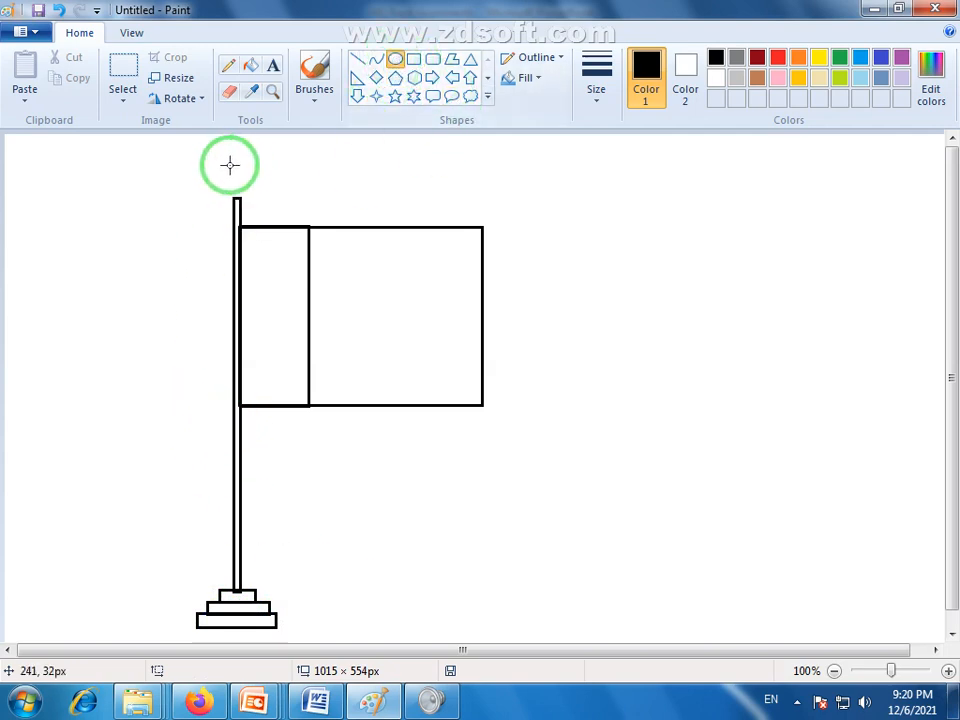
drag(216, 172, 251, 199)
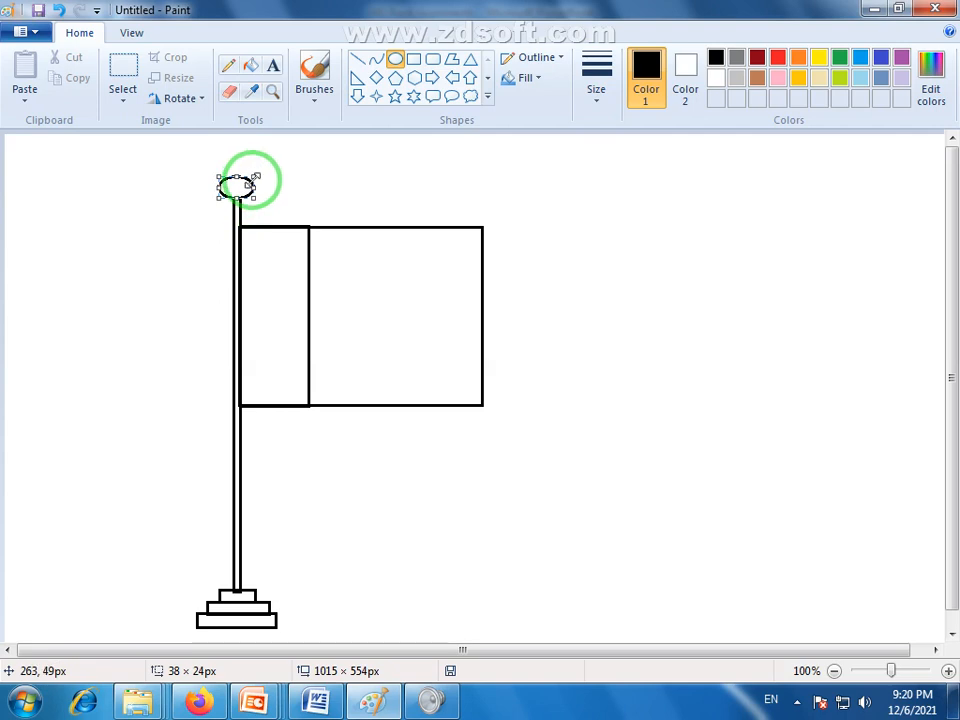
drag(257, 171, 252, 177)
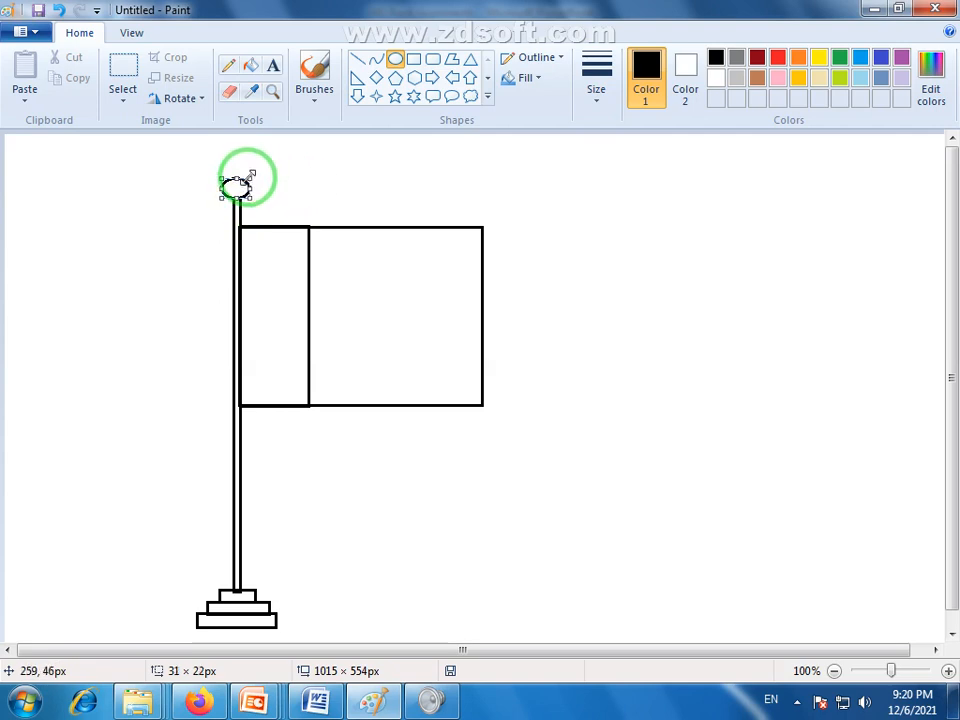
click(317, 186)
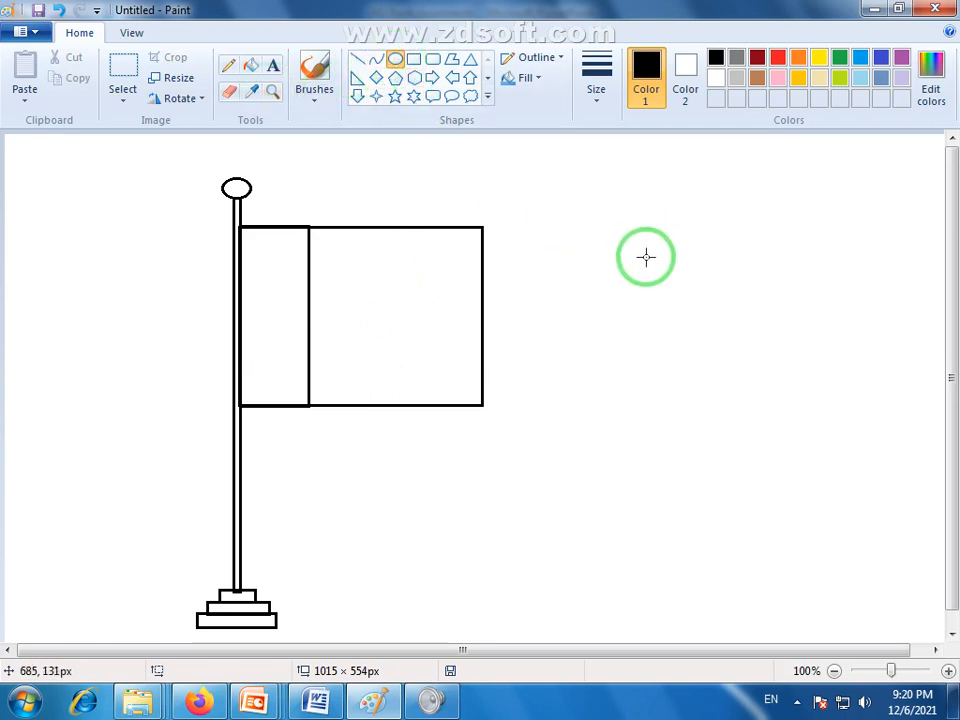
drag(615, 236, 734, 359)
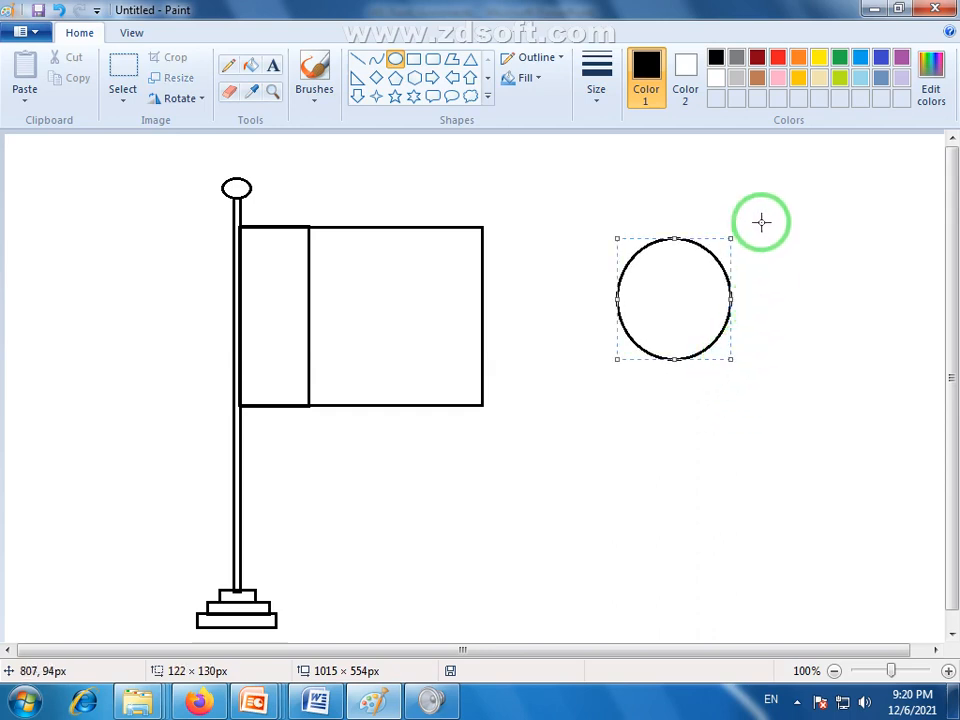
click(123, 75)
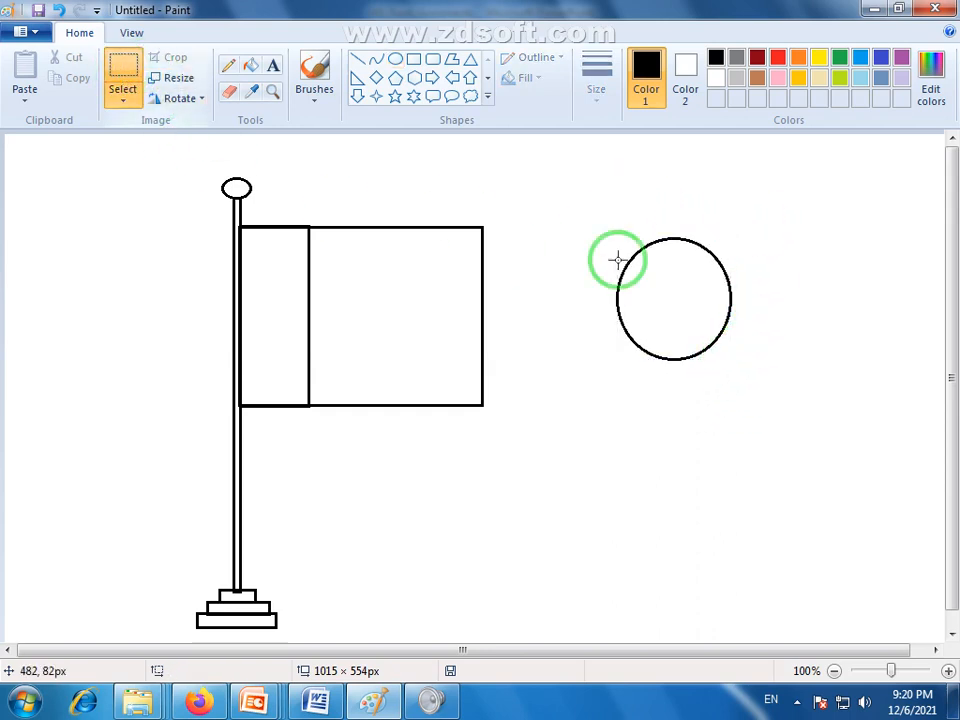
drag(601, 209, 784, 429)
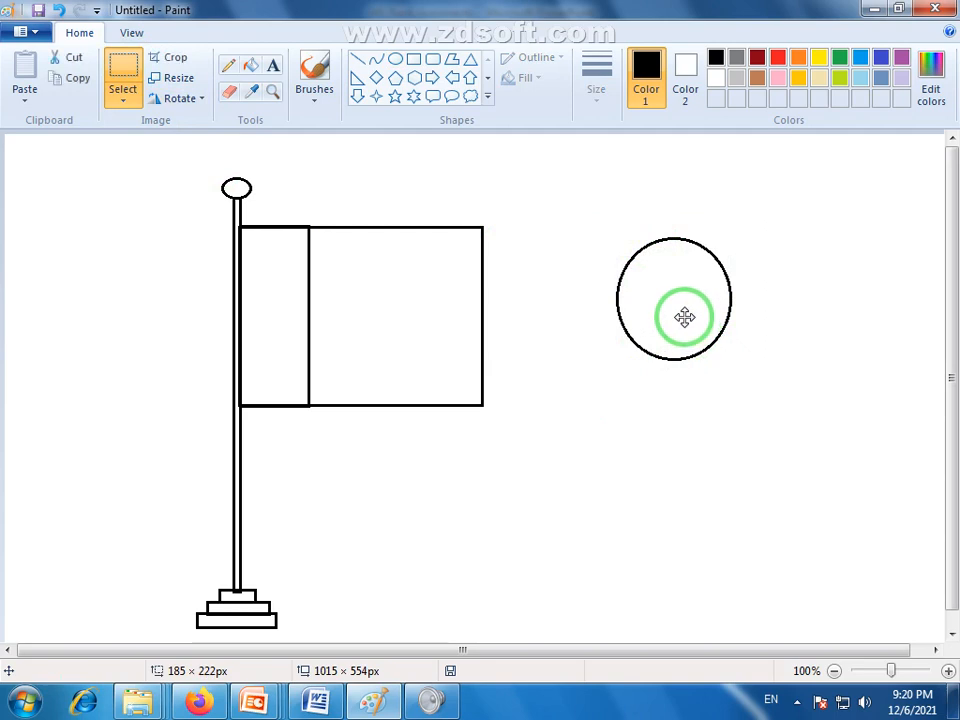
drag(684, 317, 691, 422)
drag(687, 378, 624, 406)
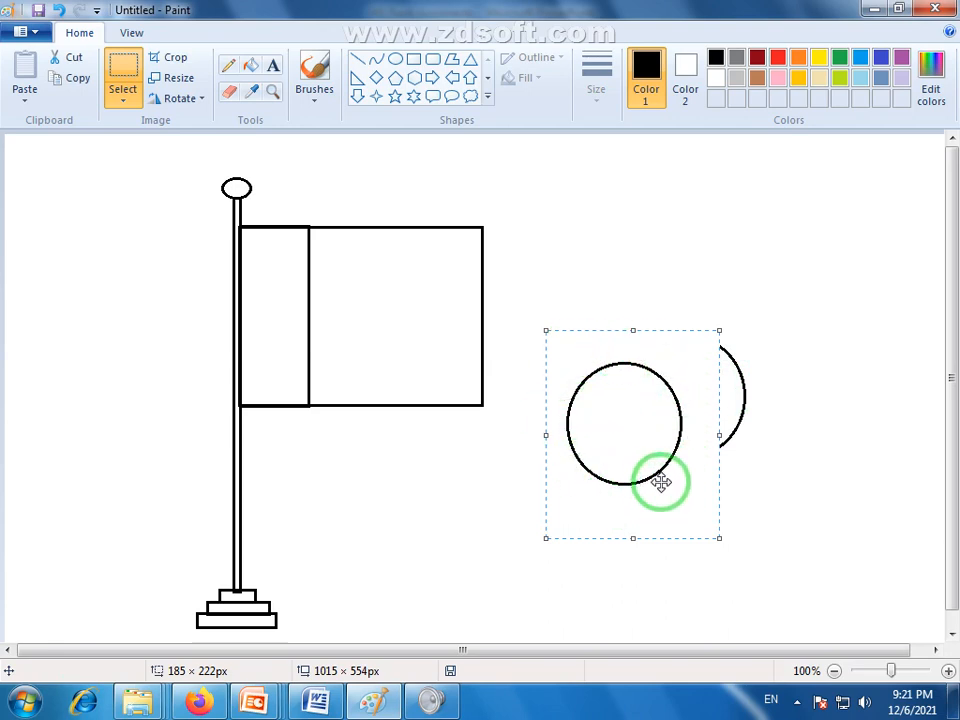
key(ctrl+z)
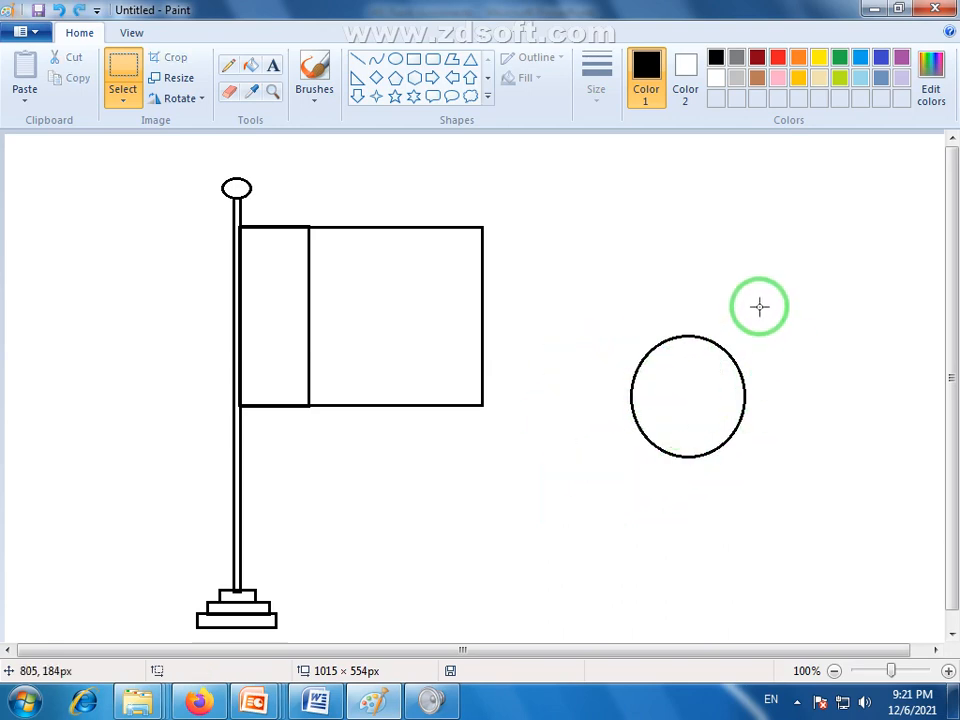
key(ctrl+z)
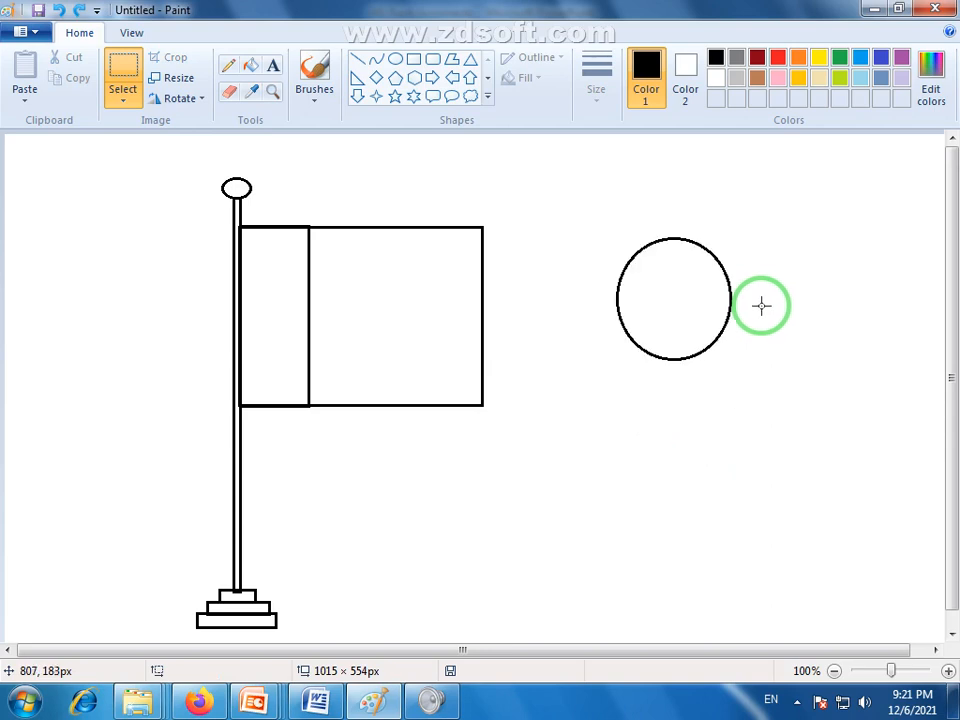
drag(757, 223, 583, 381)
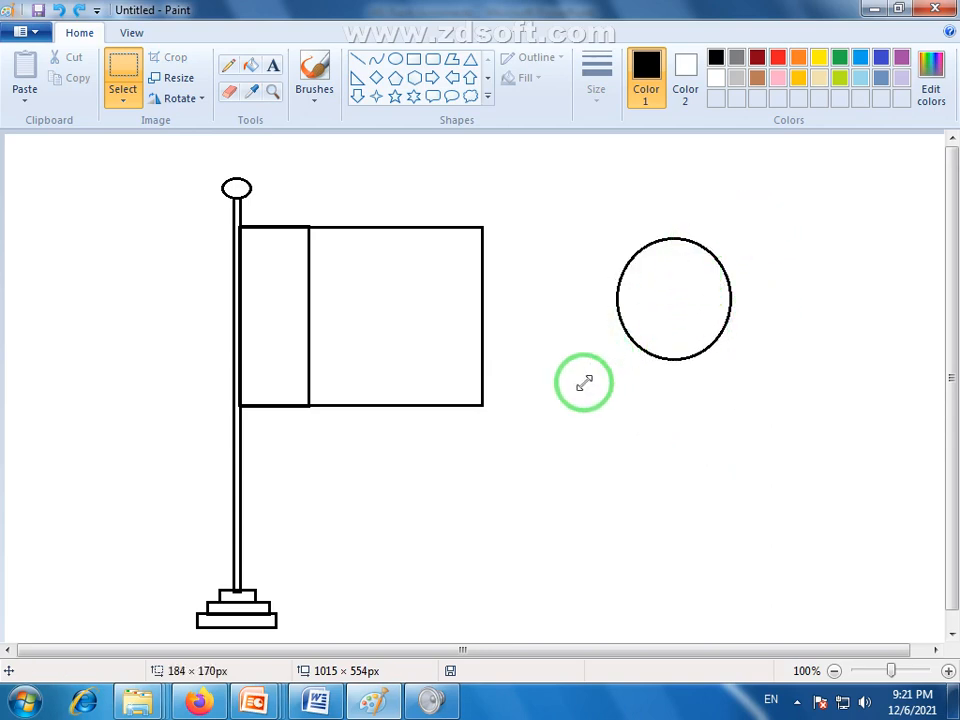
key(Delete)
- Turn on transparent selection
click(121, 108)
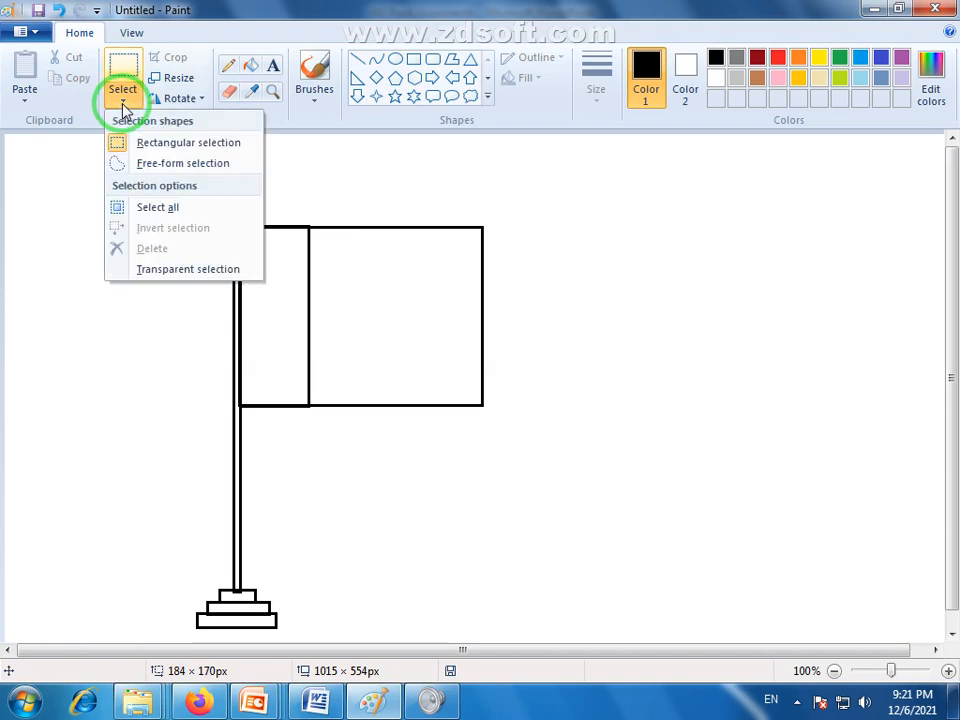
click(216, 272)
click(345, 268)
drag(345, 268, 430, 368)
click(553, 332)
- Draw an ellipse about 104 × 116 px in the middle of the flag's wide section
click(396, 60)
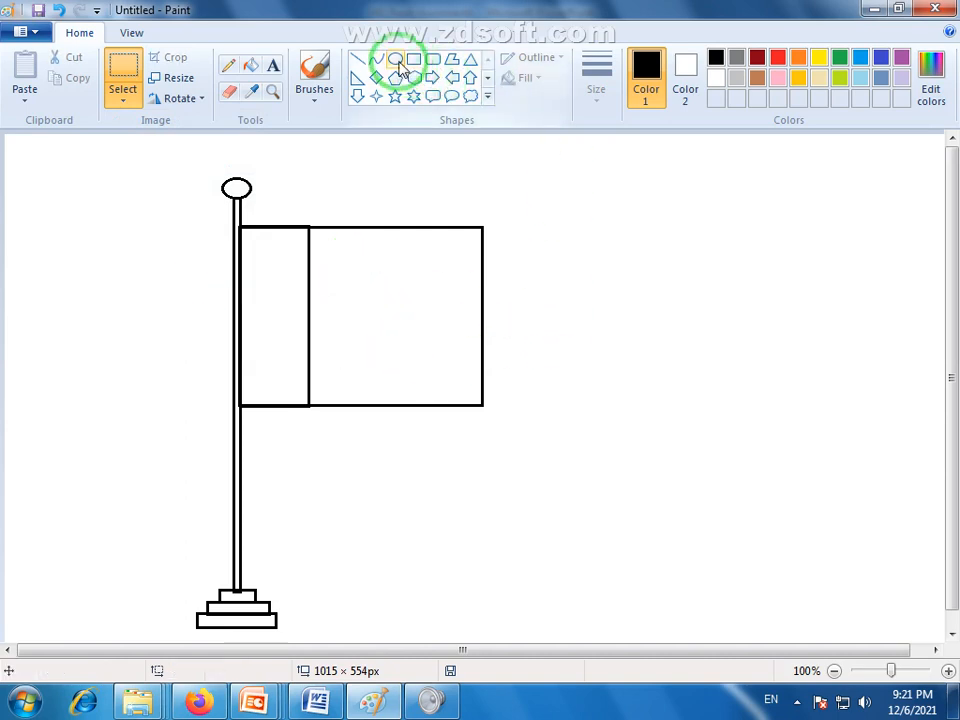
drag(347, 274, 451, 389)
drag(403, 349, 389, 332)
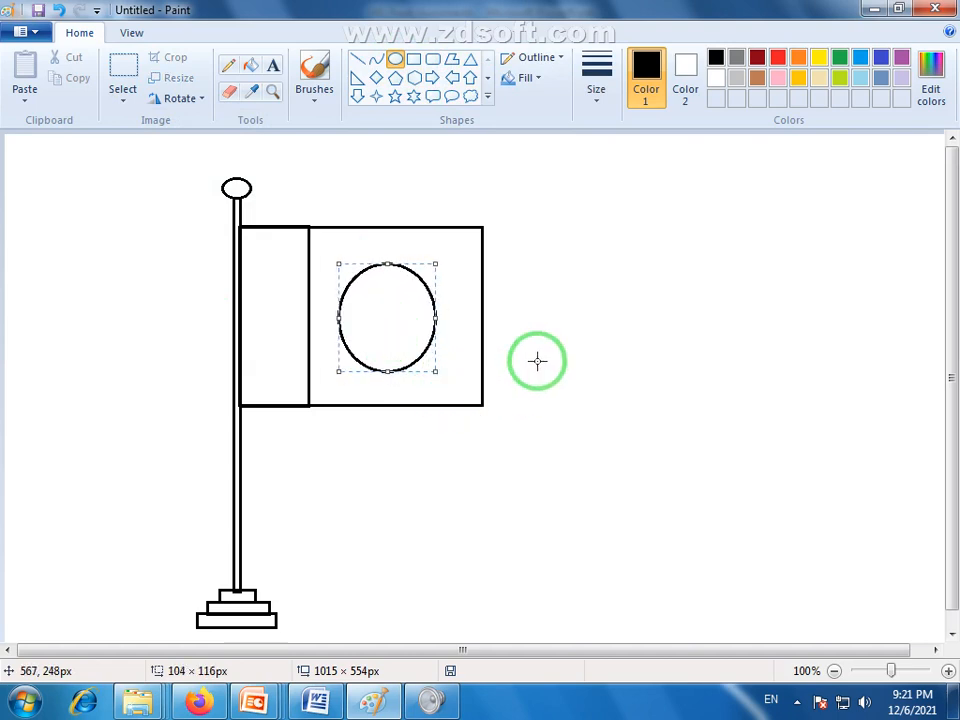
- Select the ellipse in the flag and place a copy of it slightly up and to the right, overlapping the original
click(130, 72)
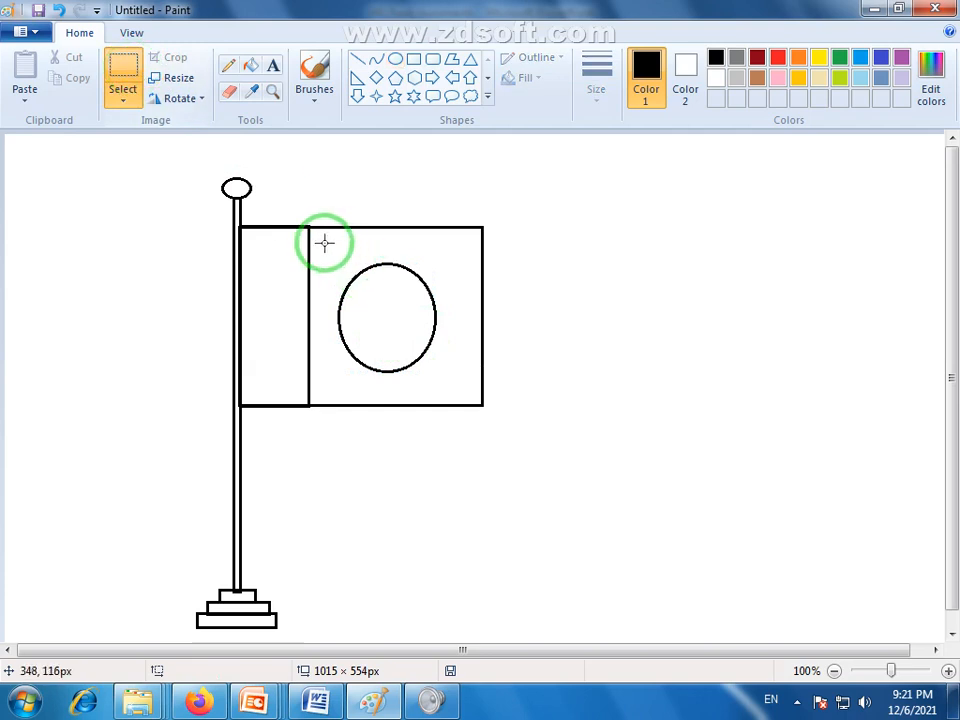
drag(325, 253, 445, 382)
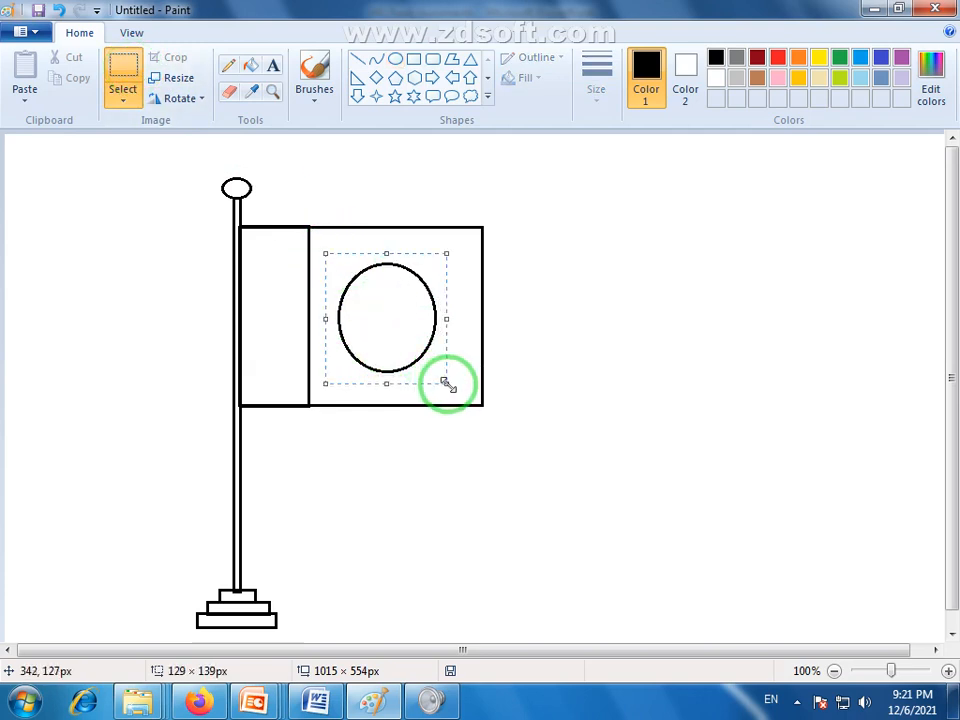
drag(369, 347, 388, 327)
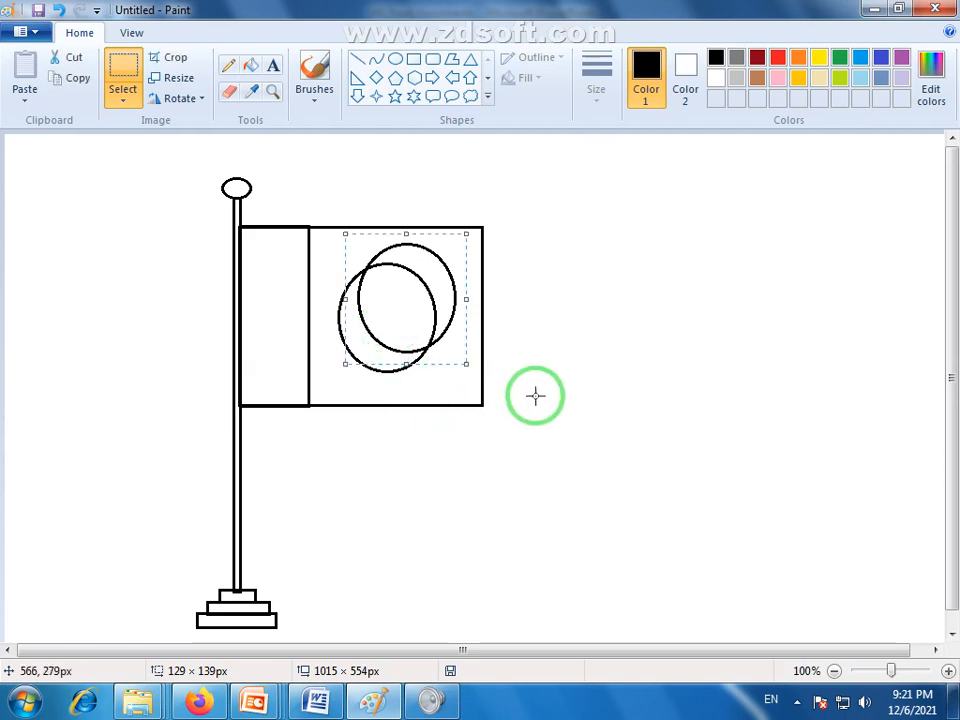
- Erase the intersections and the rest of the upper-right ellipse's outer arcs to leave a crescent on the flag
click(230, 93)
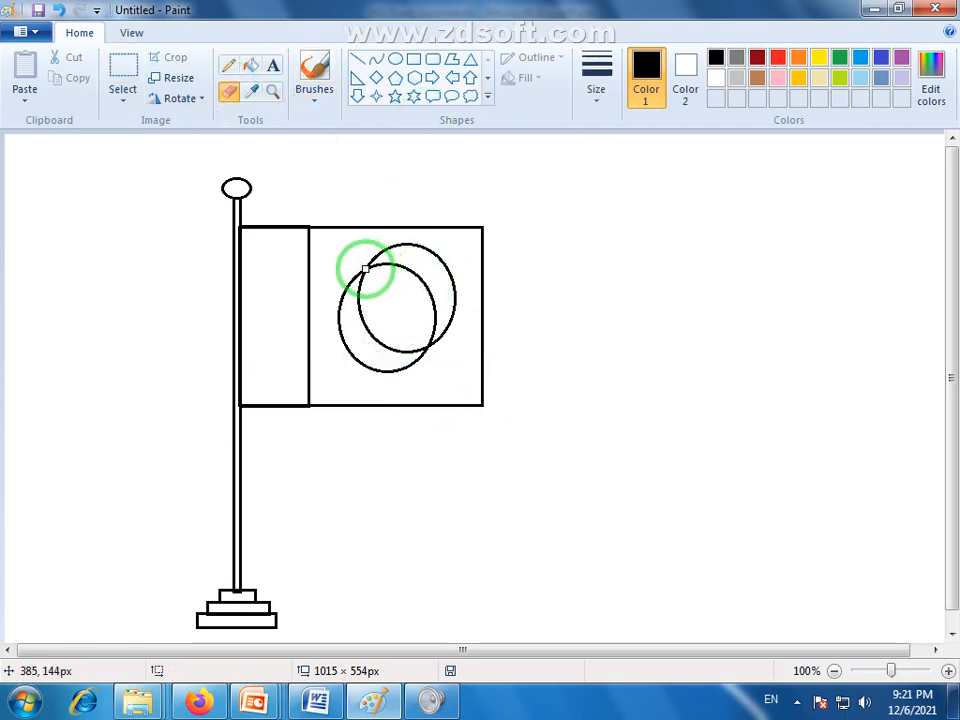
mouse_move(367, 268)
mouse_down()
mouse_move(401, 300)
mouse_move(422, 346)
mouse_up()
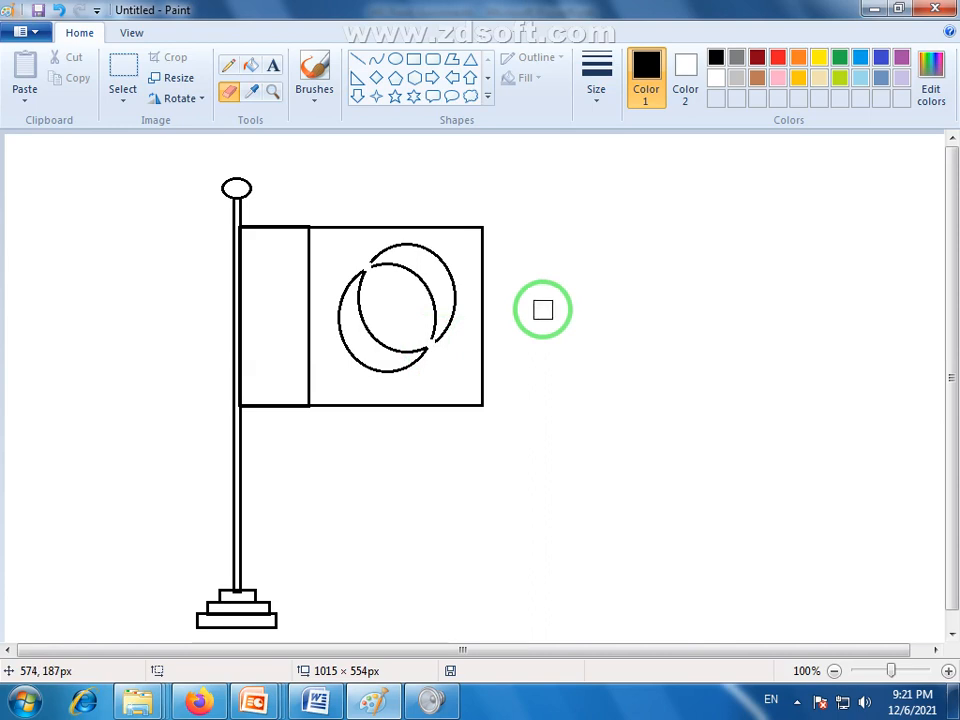
mouse_move(445, 264)
mouse_down()
mouse_move(403, 275)
mouse_move(375, 261)
mouse_move(431, 257)
mouse_move(447, 271)
mouse_move(450, 318)
mouse_move(439, 338)
mouse_move(394, 270)
mouse_up()
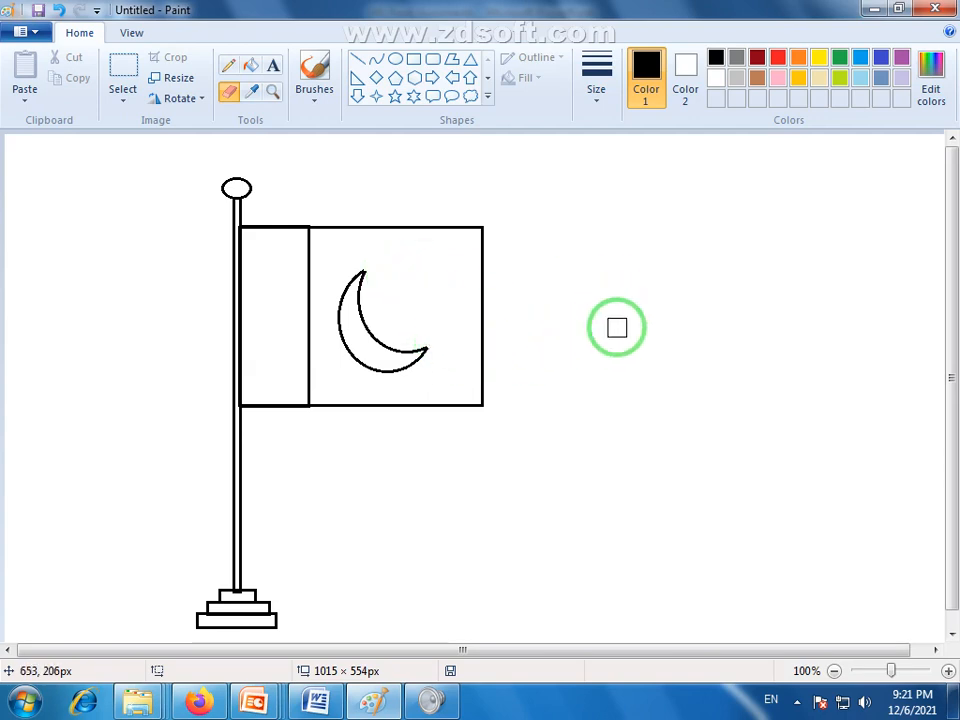
- Draw a five-point star about 47 × 53 px inside the crescent's opening
click(396, 100)
mouse_move(391, 255)
mouse_down()
mouse_move(412, 309)
mouse_move(439, 309)
mouse_move(406, 287)
mouse_move(394, 292)
mouse_move(402, 295)
mouse_up()
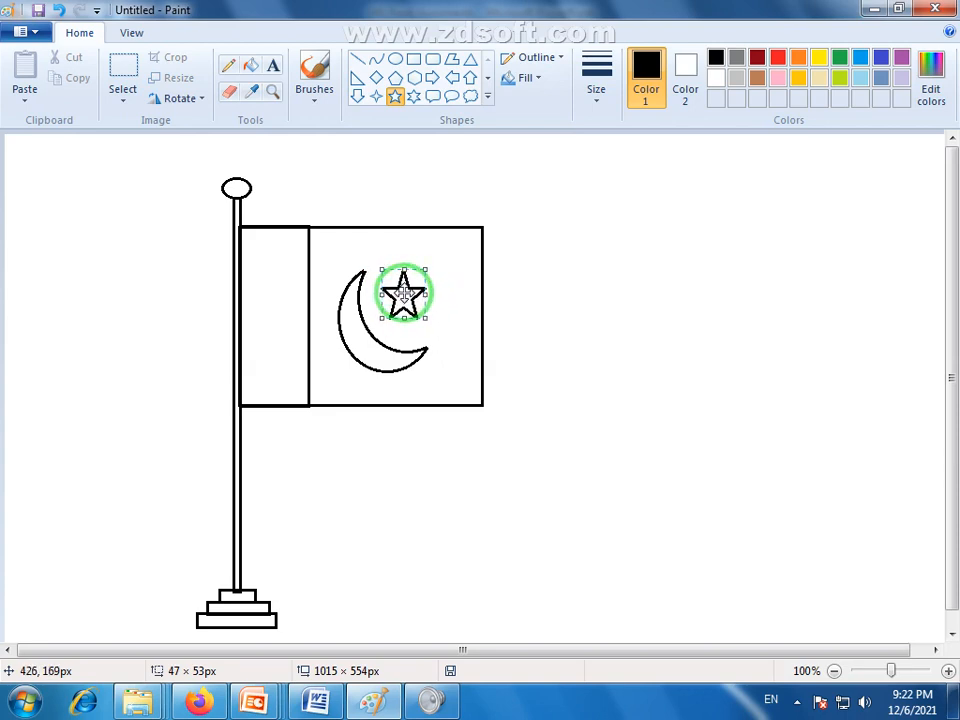
click(552, 314)
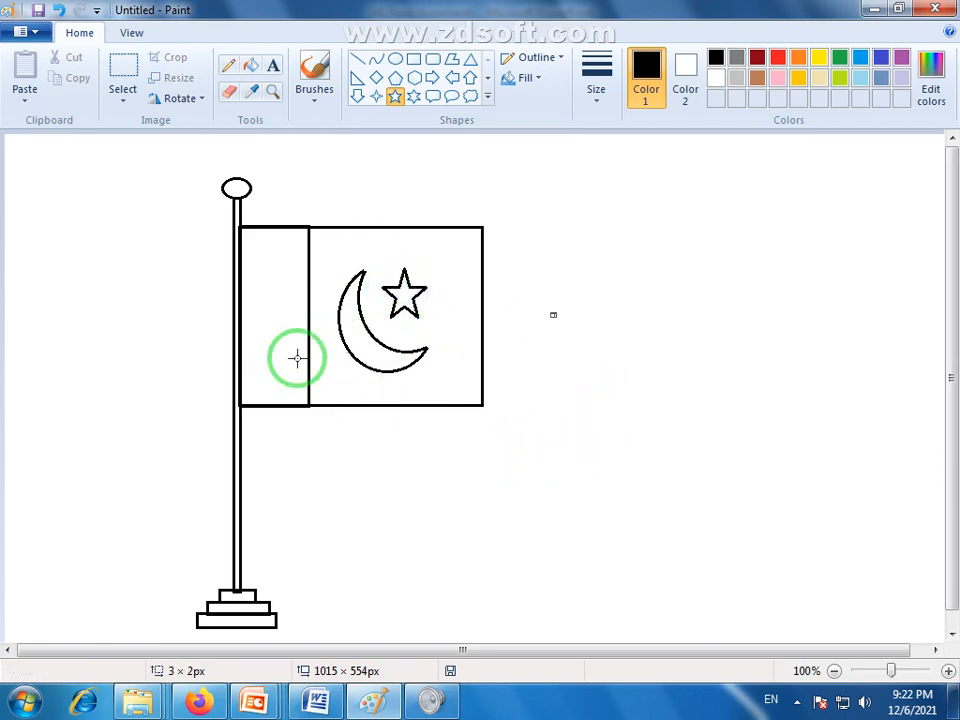
click(569, 348)
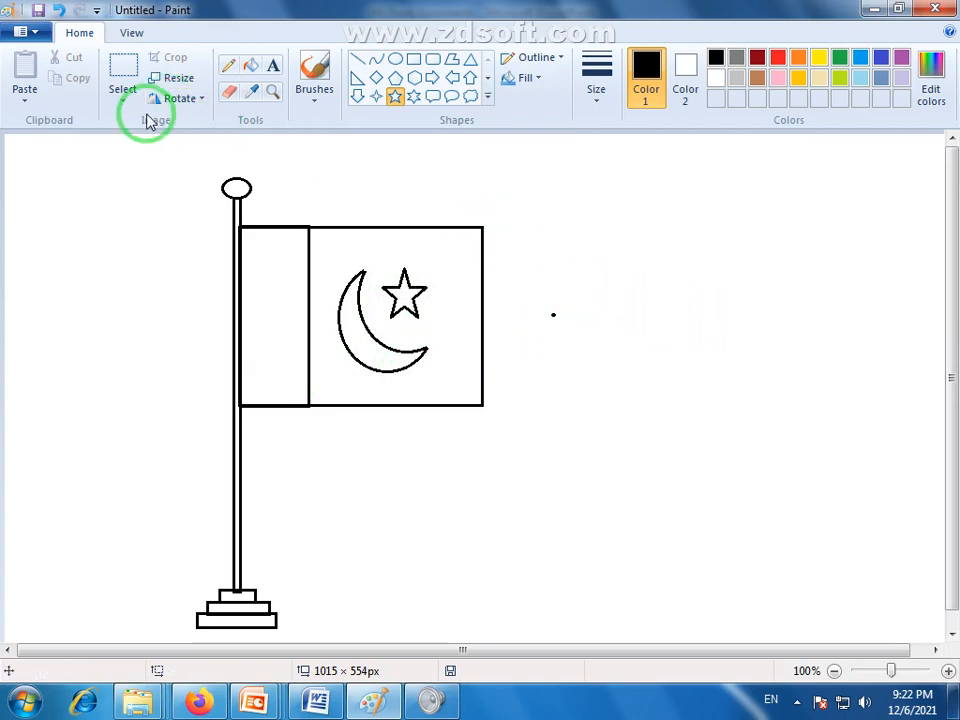
- Delete the stray dot on the blank area beside the flag
click(123, 68)
drag(572, 276, 499, 364)
key(Delete)
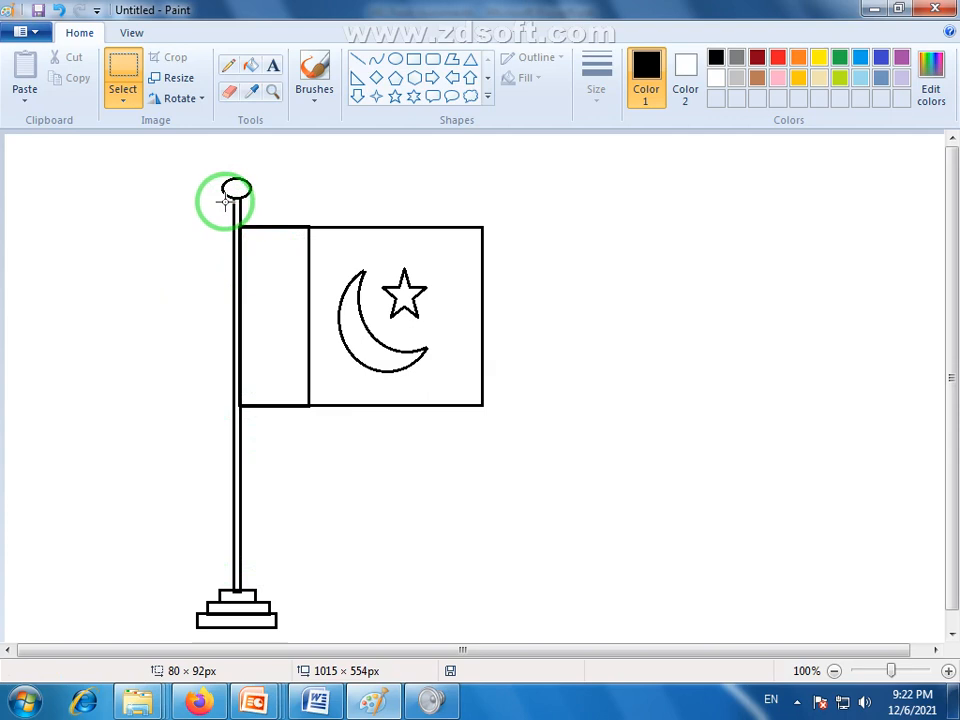
- Draw a vertical curve about 365 px tall beside the flag, bending its upper part left and its lower part right
click(376, 63)
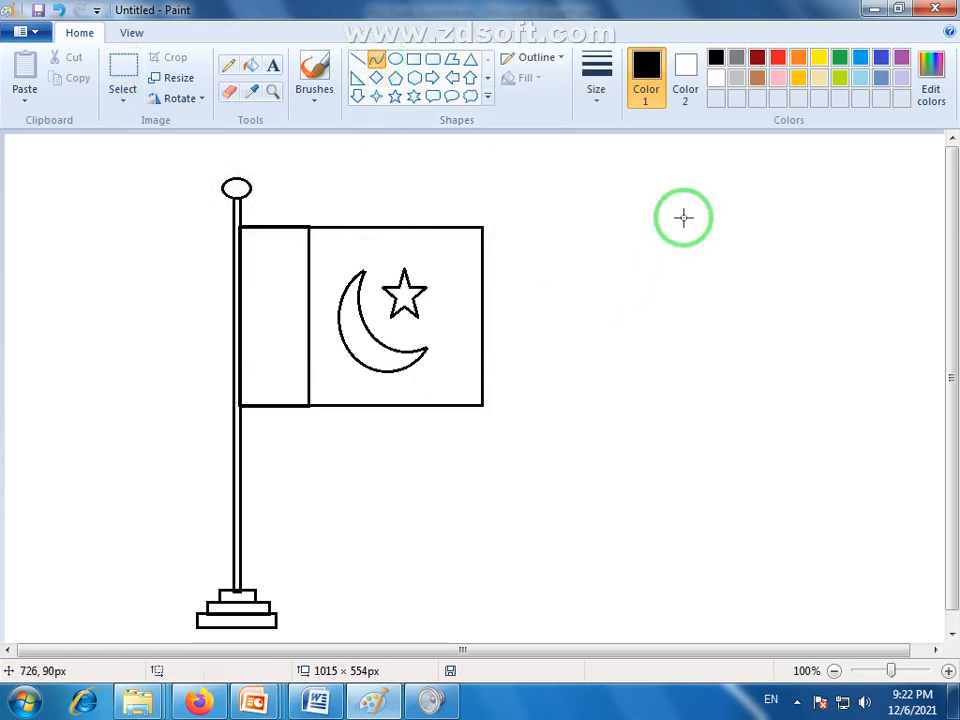
drag(671, 210, 670, 552)
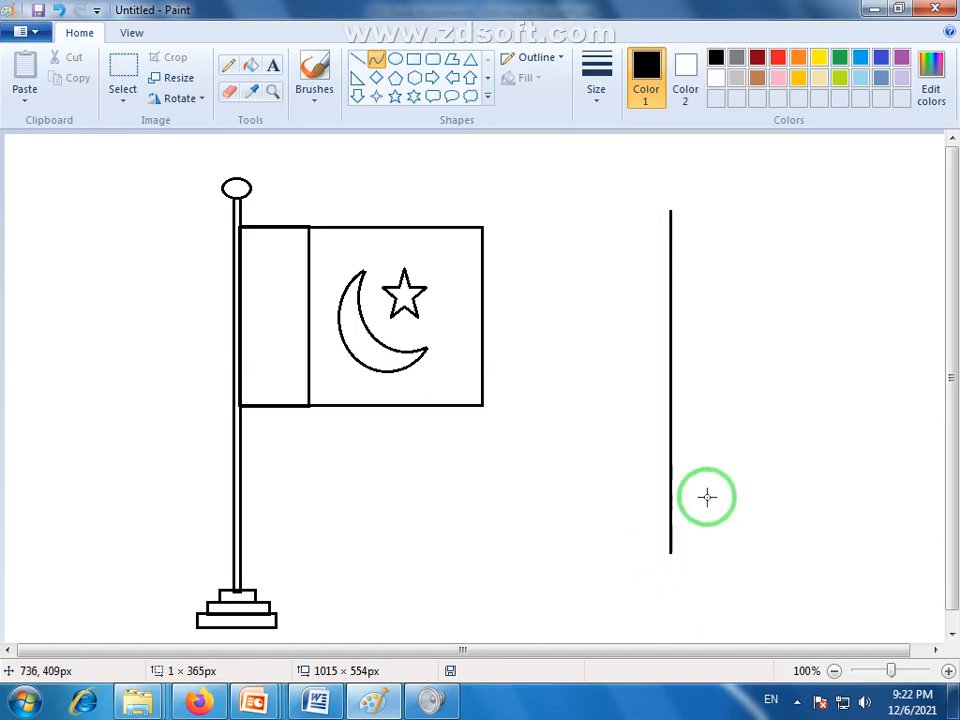
drag(671, 276, 755, 492)
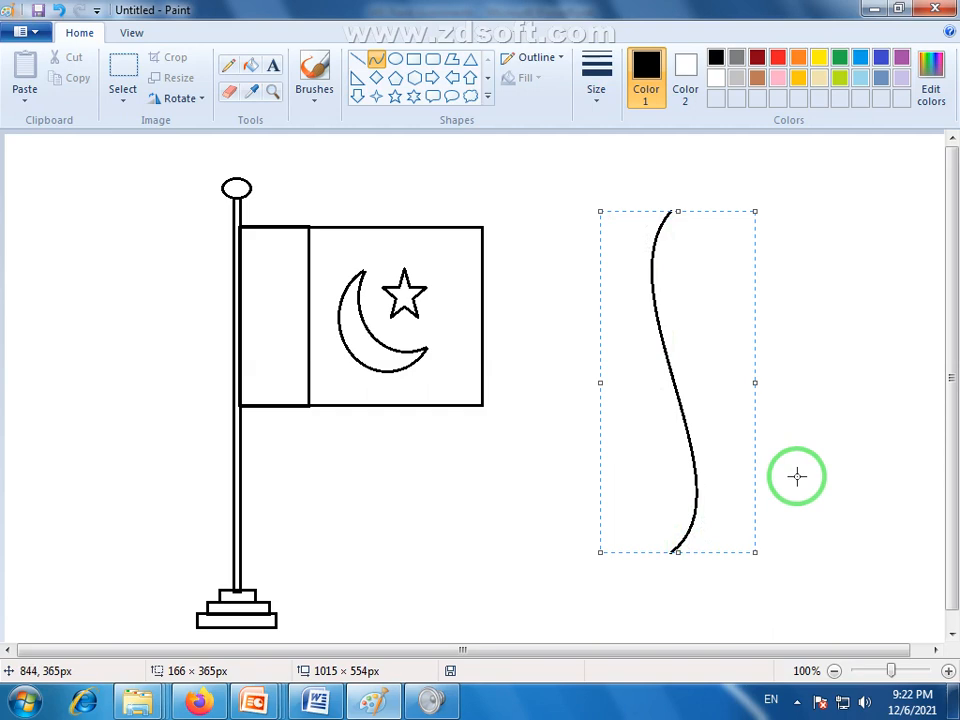
- Duplicate the vertical curve beside the flag, offsetting the copy slightly down and left to form a narrow ribbon
click(123, 80)
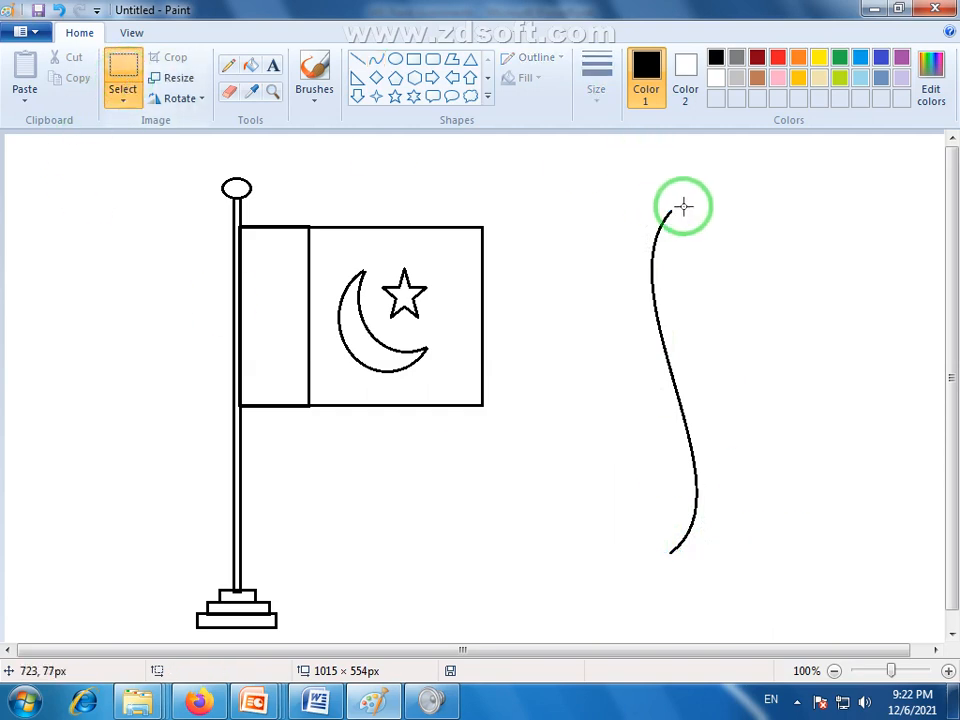
drag(701, 198, 669, 570)
click(774, 502)
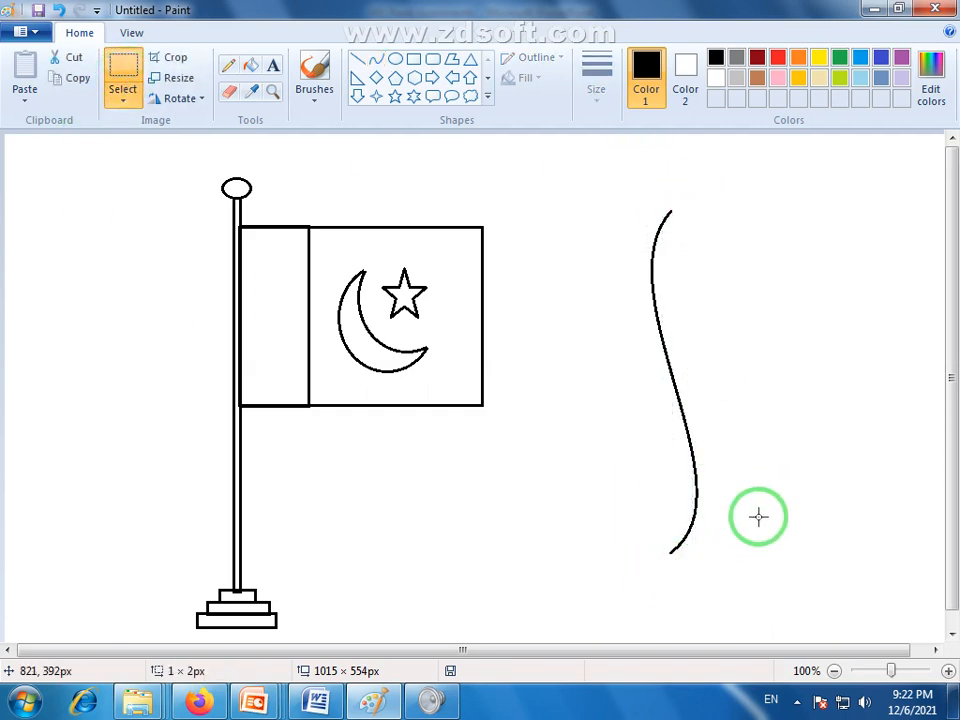
drag(707, 191, 637, 587)
mouse_move(694, 454)
mouse_down()
mouse_move(677, 454)
mouse_move(677, 474)
mouse_move(688, 449)
mouse_up()
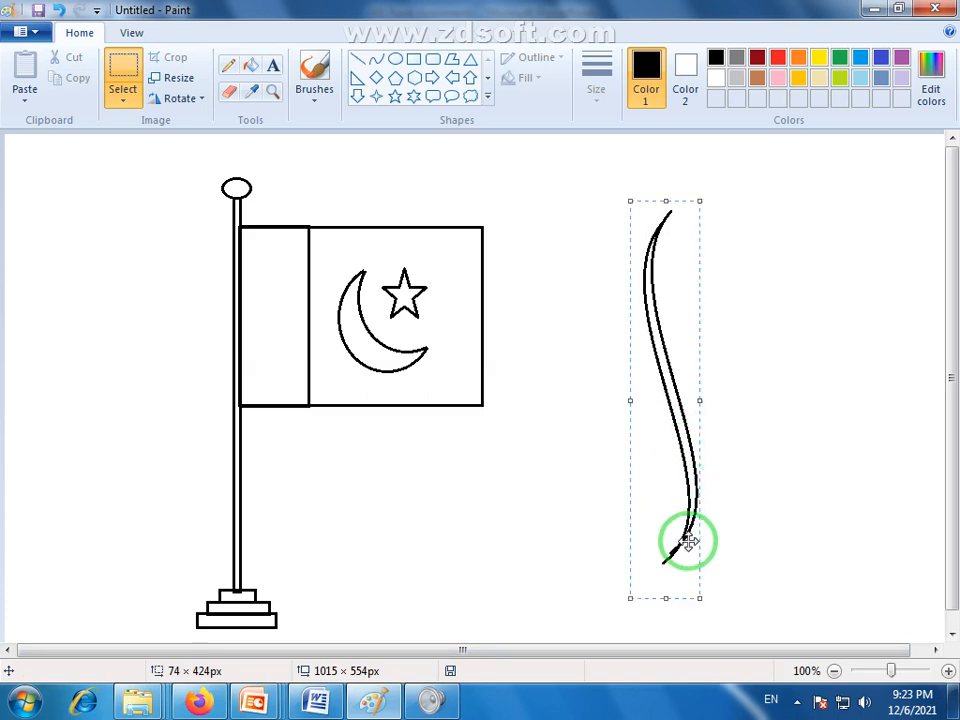
click(800, 549)
- Select both vertical curves together and move the ribbon slightly up and to the right
click(118, 80)
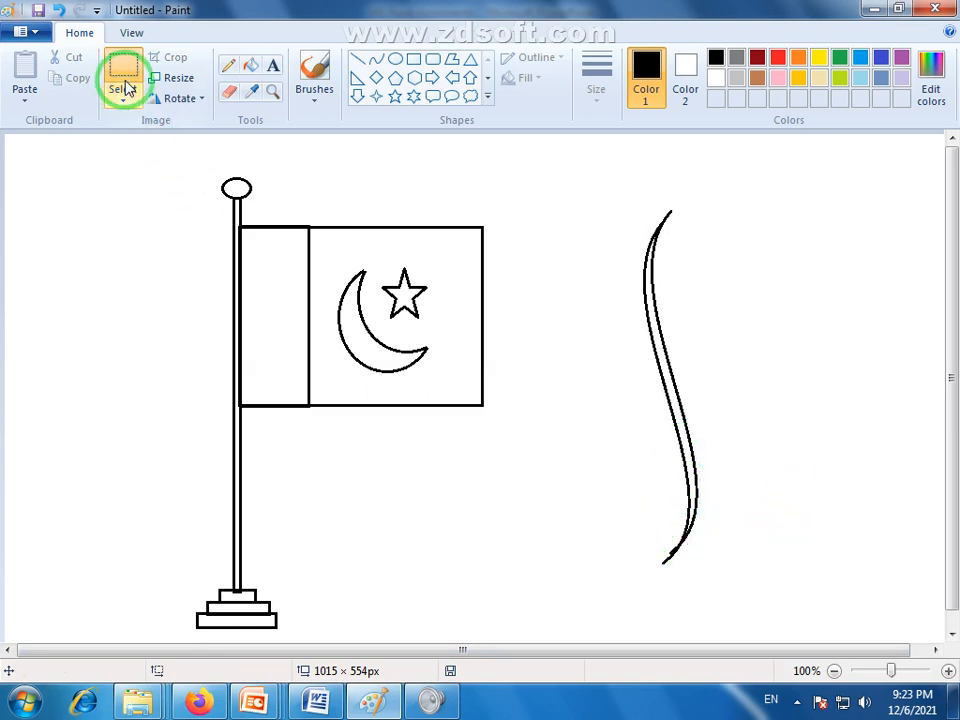
drag(711, 188, 662, 553)
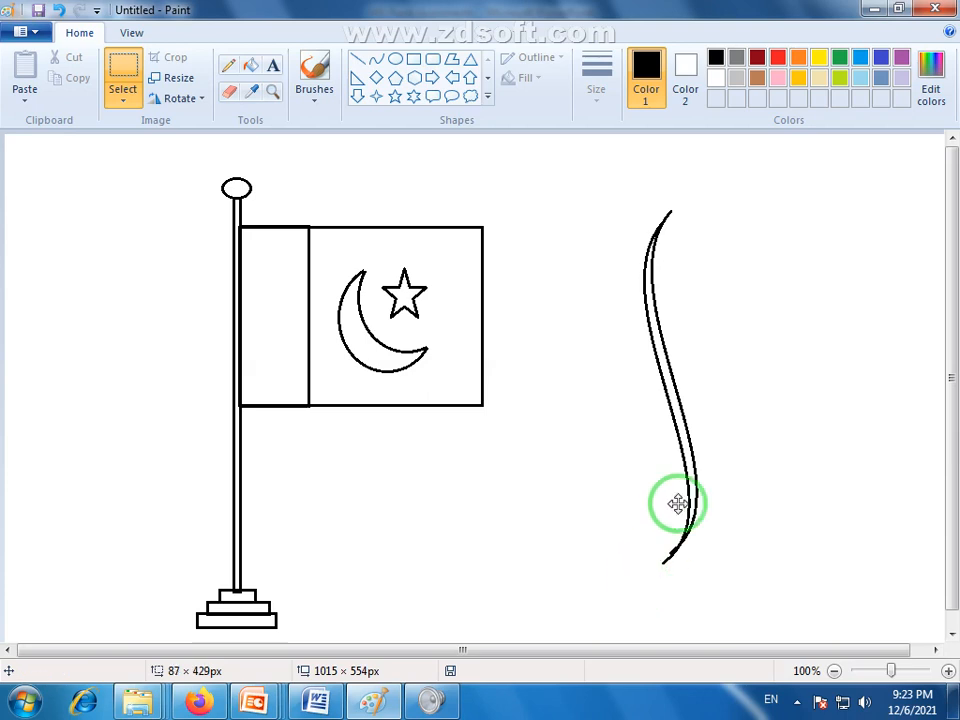
mouse_move(671, 349)
mouse_down()
mouse_move(491, 409)
mouse_move(240, 368)
mouse_move(224, 350)
mouse_move(231, 339)
mouse_move(654, 377)
mouse_move(681, 336)
mouse_up()
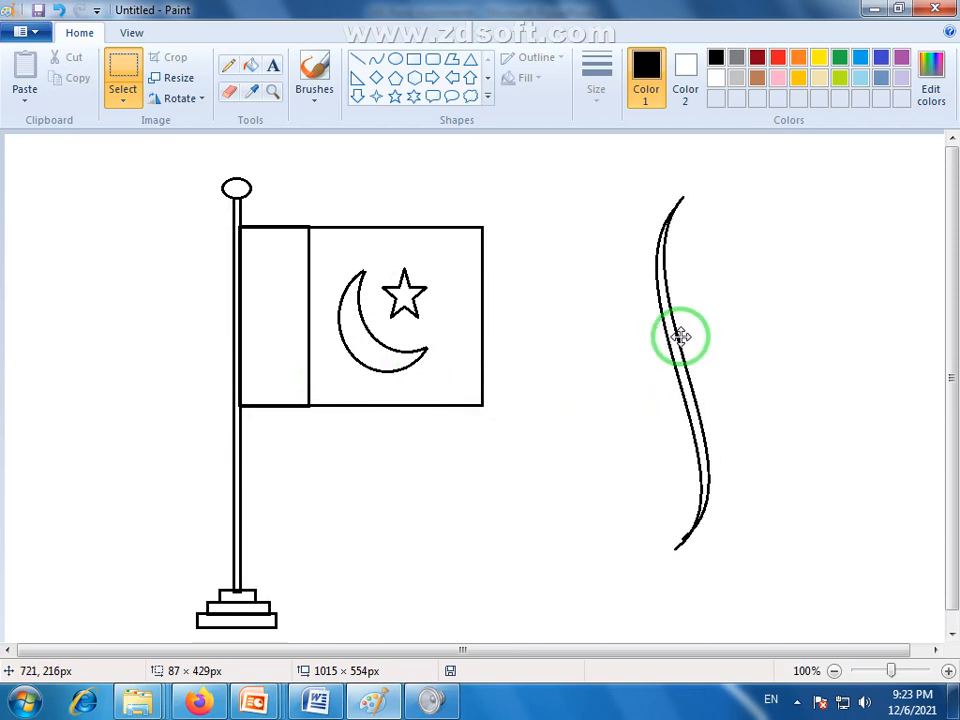
click(786, 363)
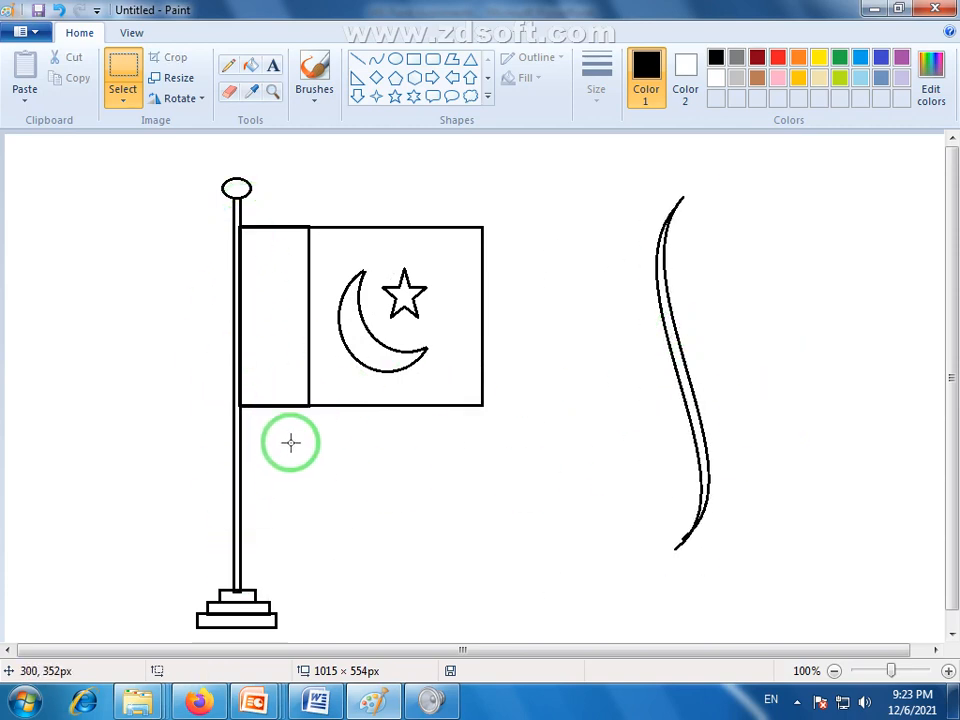
- Fill the flagpole, the stepped base and the oval knob with brown
click(757, 84)
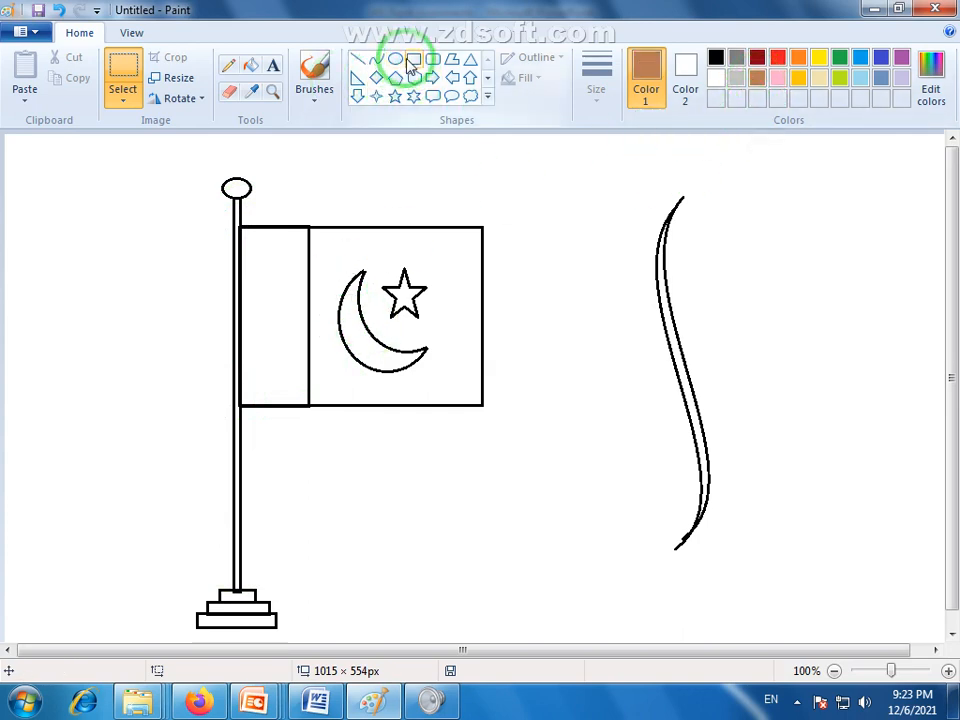
click(253, 66)
click(238, 222)
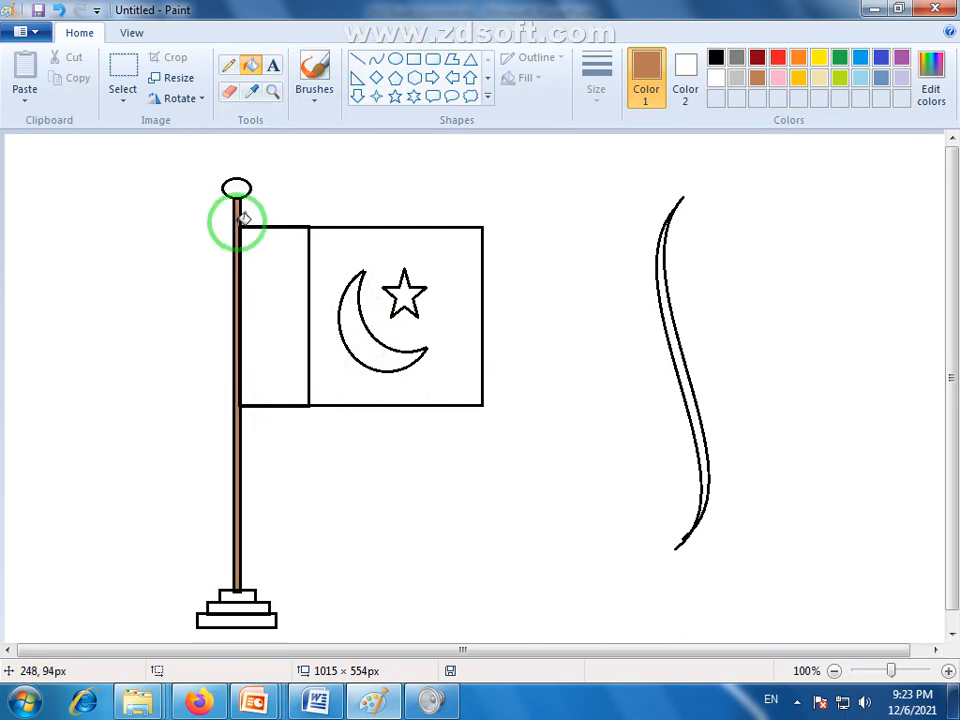
click(254, 594)
click(256, 619)
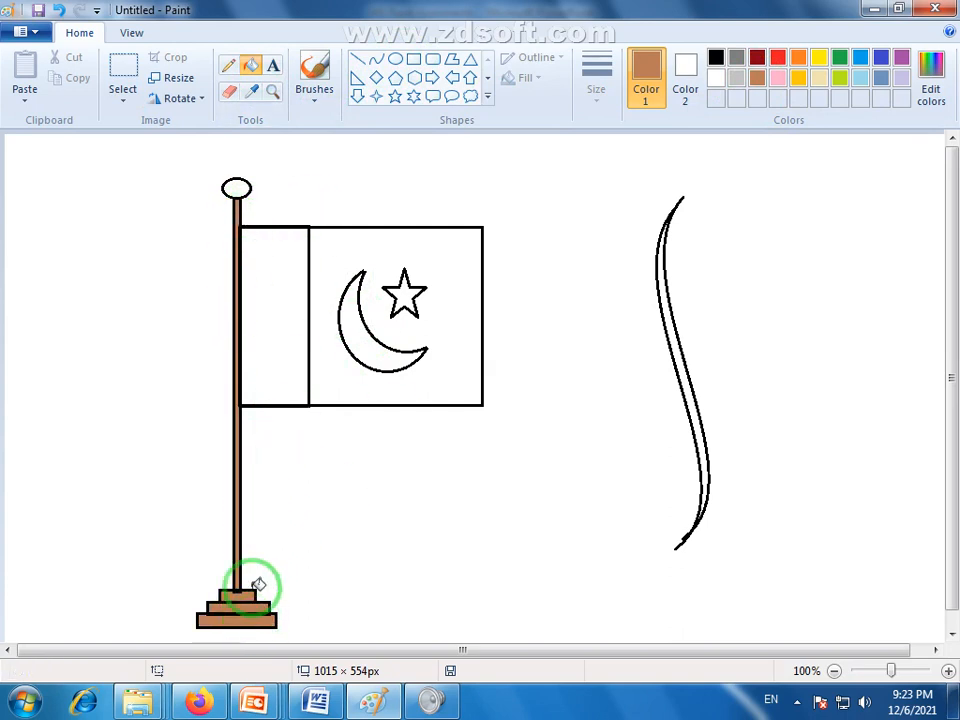
click(236, 188)
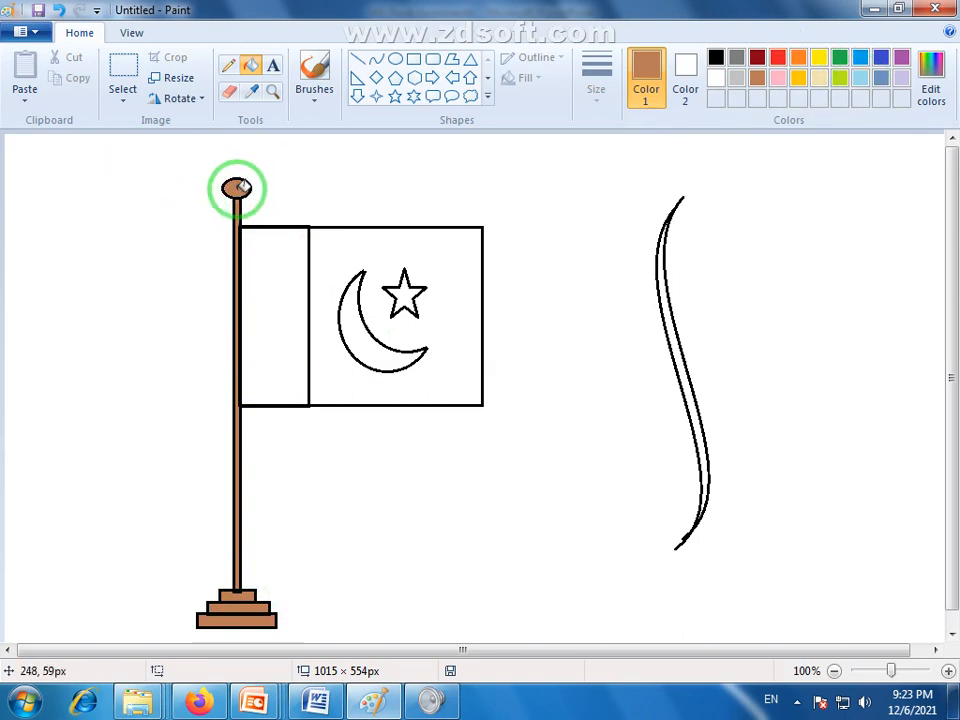
- Fill the flag's field around the crescent and star with green, and the ribbon with light gray
click(836, 60)
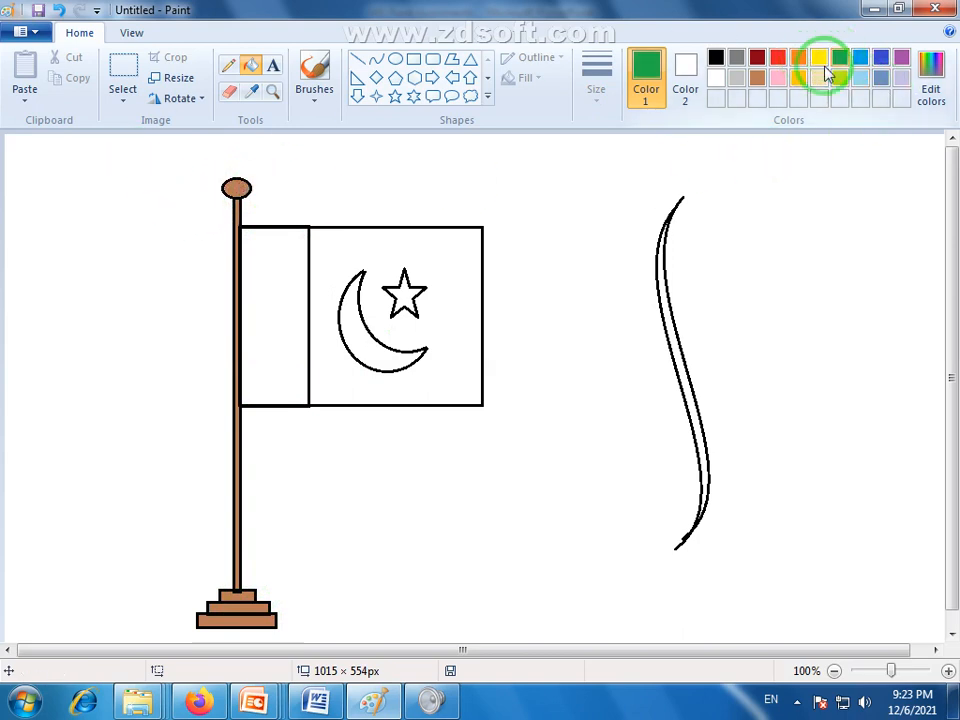
click(340, 253)
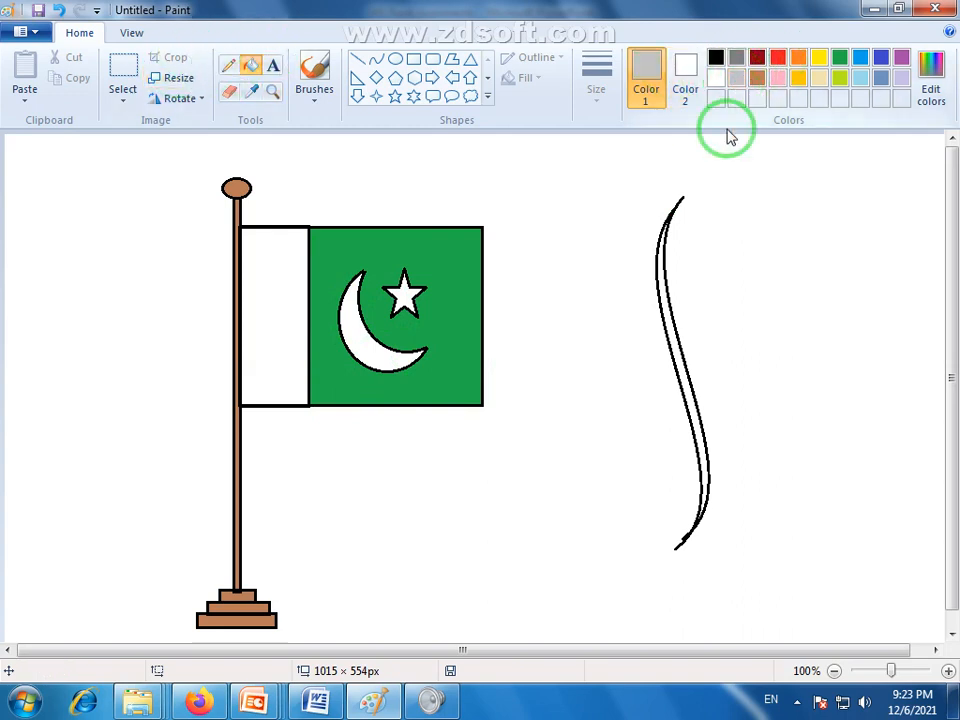
click(680, 330)
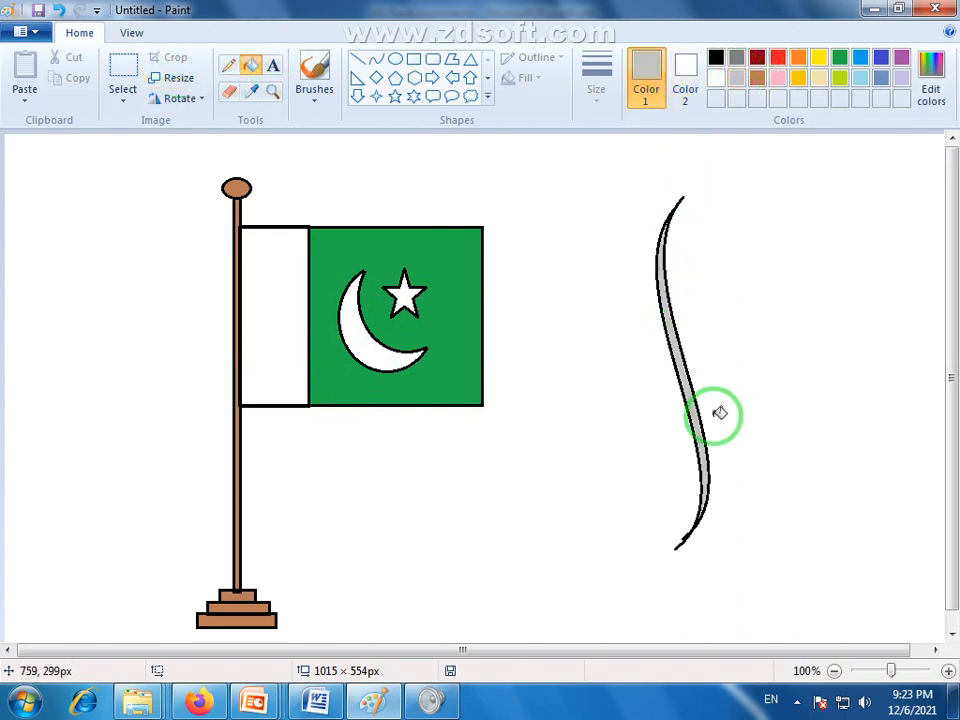
- Move the gray ribbon onto the flagpole so that it winds around it from just below the knob
click(115, 68)
drag(733, 177, 668, 250)
mouse_move(657, 295)
mouse_down()
mouse_move(662, 544)
mouse_move(651, 568)
mouse_up()
mouse_move(694, 341)
mouse_down()
mouse_move(195, 388)
mouse_move(195, 349)
mouse_move(248, 346)
mouse_up()
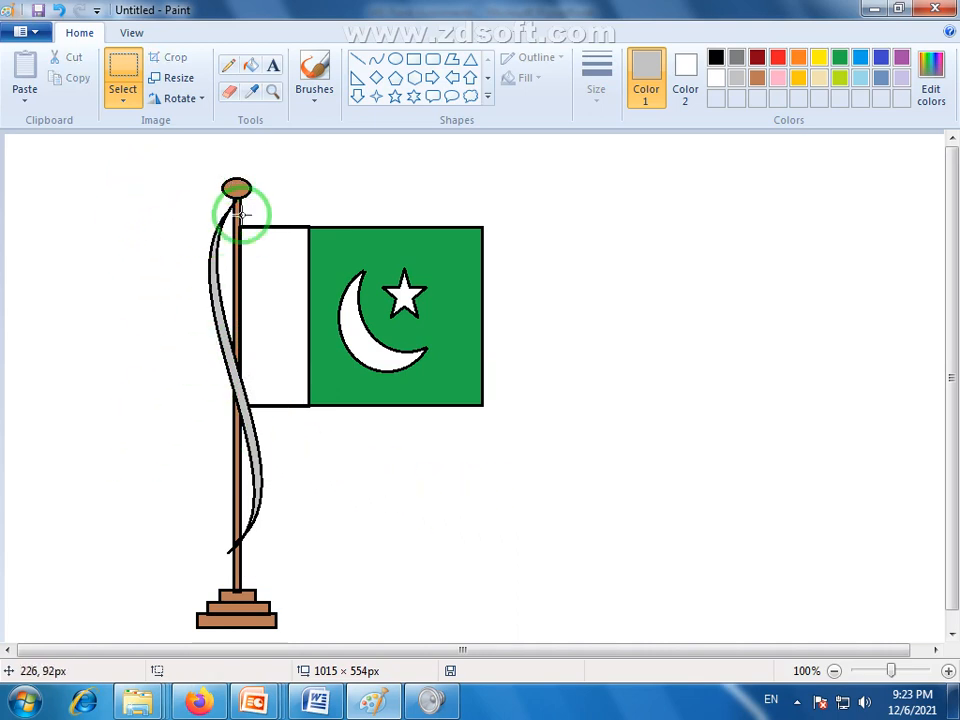
- Move the whole flag with its pole and base to the canvas's left side
drag(187, 162, 501, 632)
drag(350, 445, 217, 421)
click(517, 457)
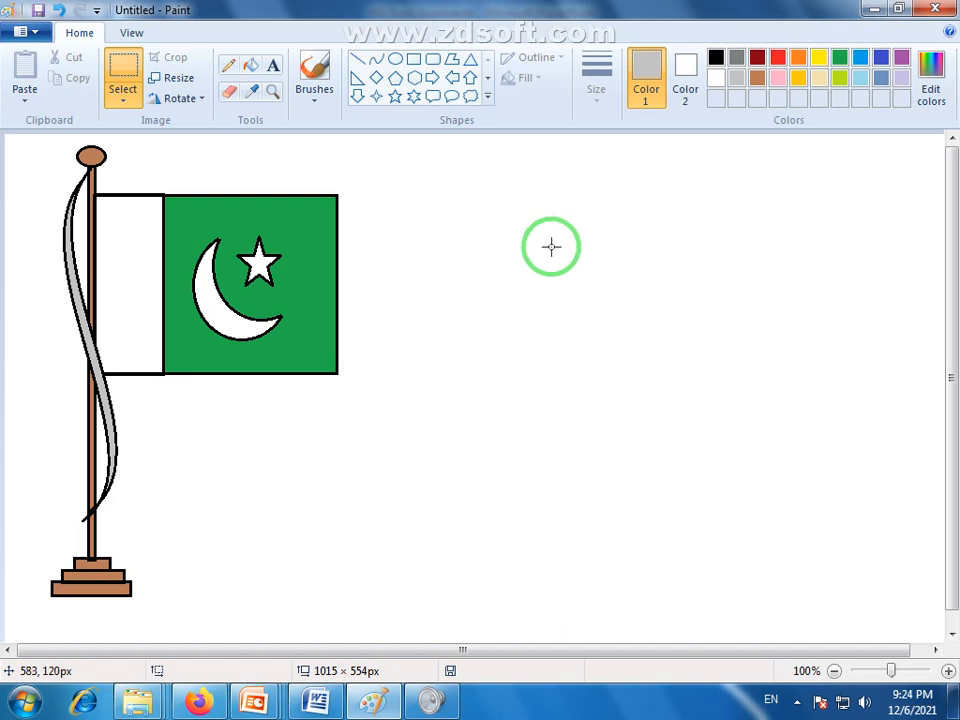
- Draw a black wavy curve about 295 px wide beside the flag, its left part bent up and its right part down
click(377, 62)
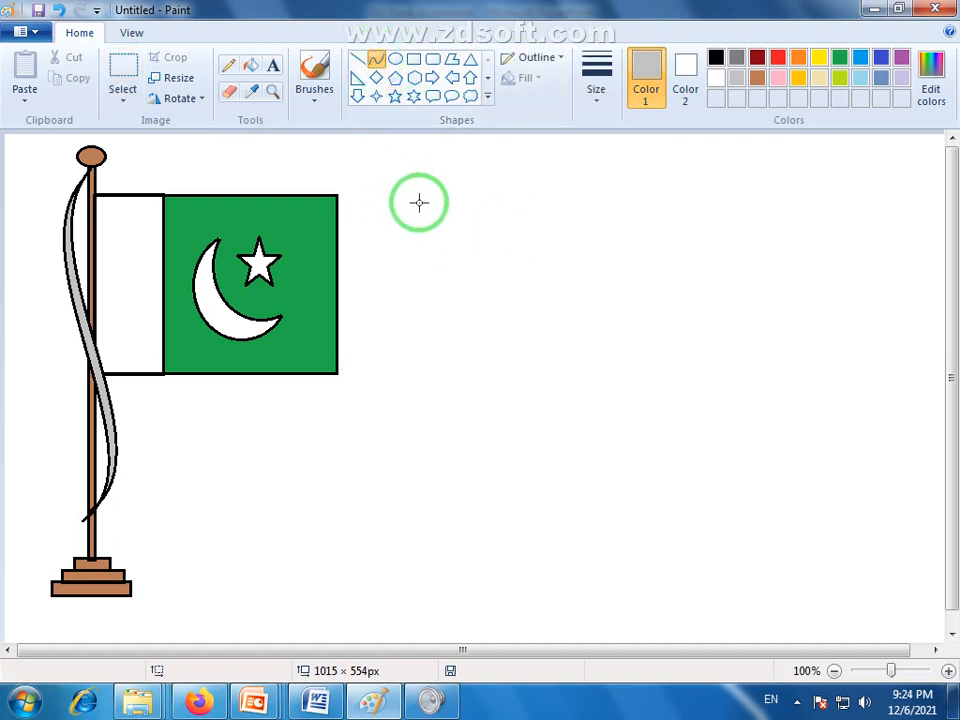
drag(434, 199, 705, 228)
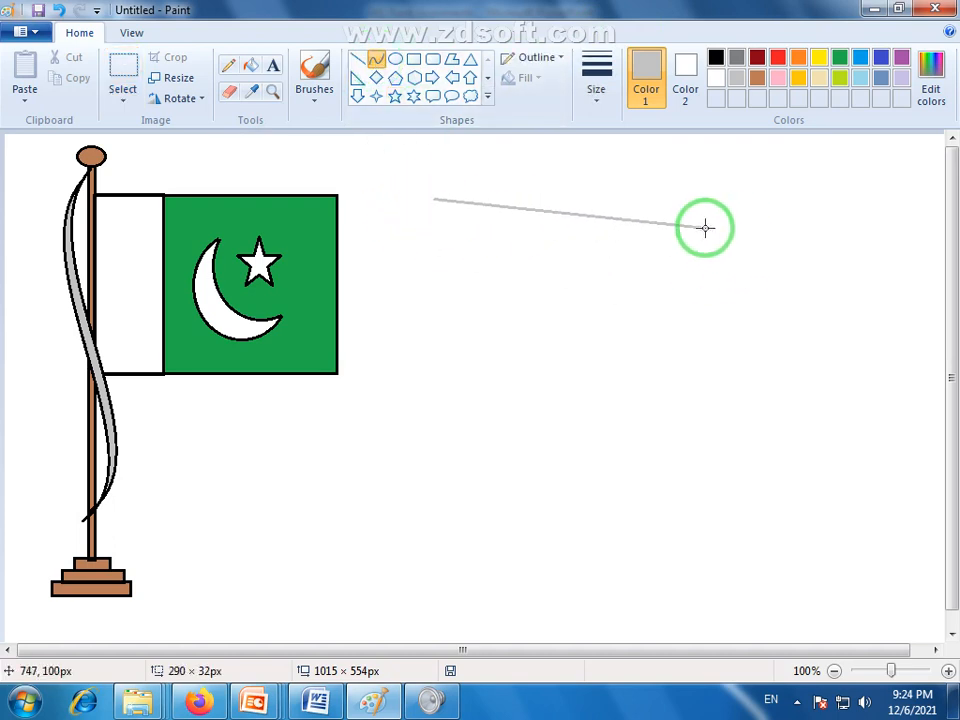
click(716, 60)
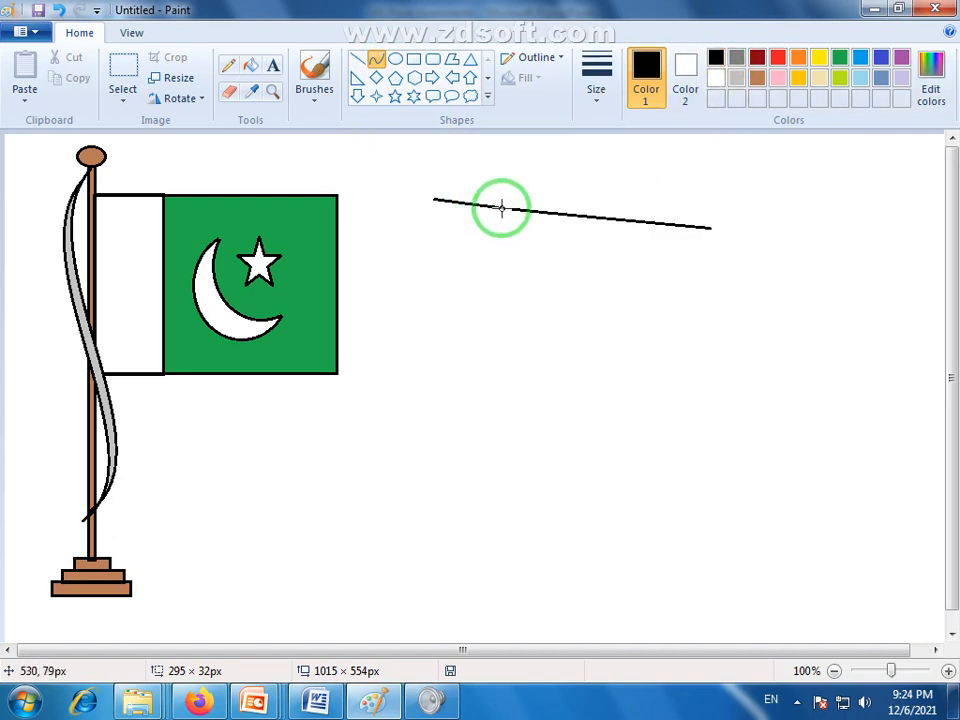
drag(499, 213, 497, 175)
drag(596, 197, 548, 264)
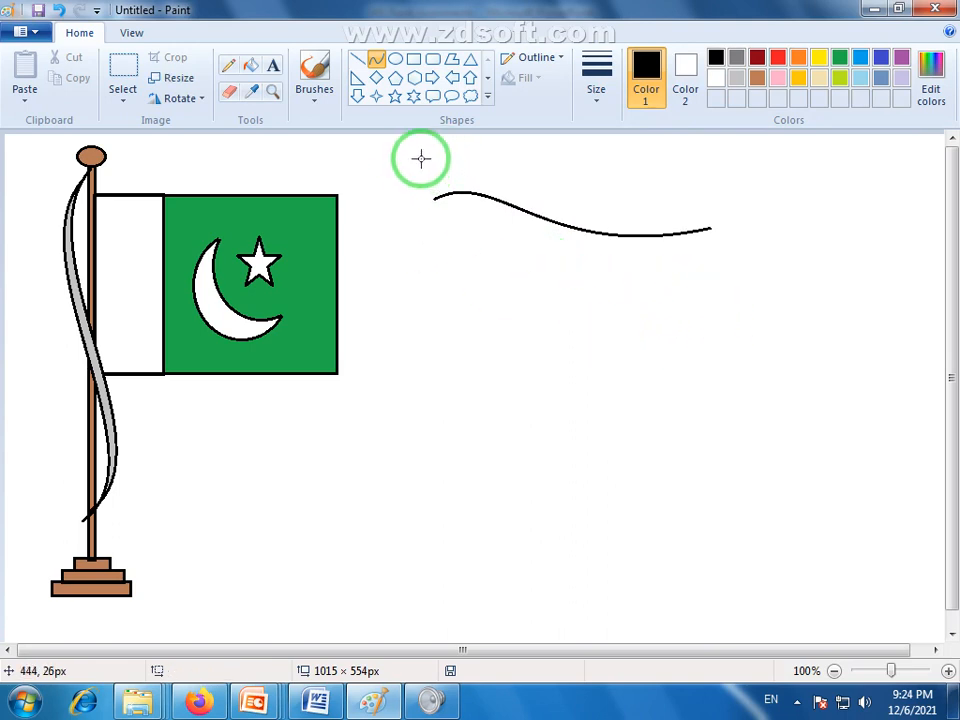
- Duplicate the wavy curve and place the copy directly below the original as the second flag's lower edge
click(123, 75)
drag(419, 161, 729, 264)
drag(568, 218, 566, 407)
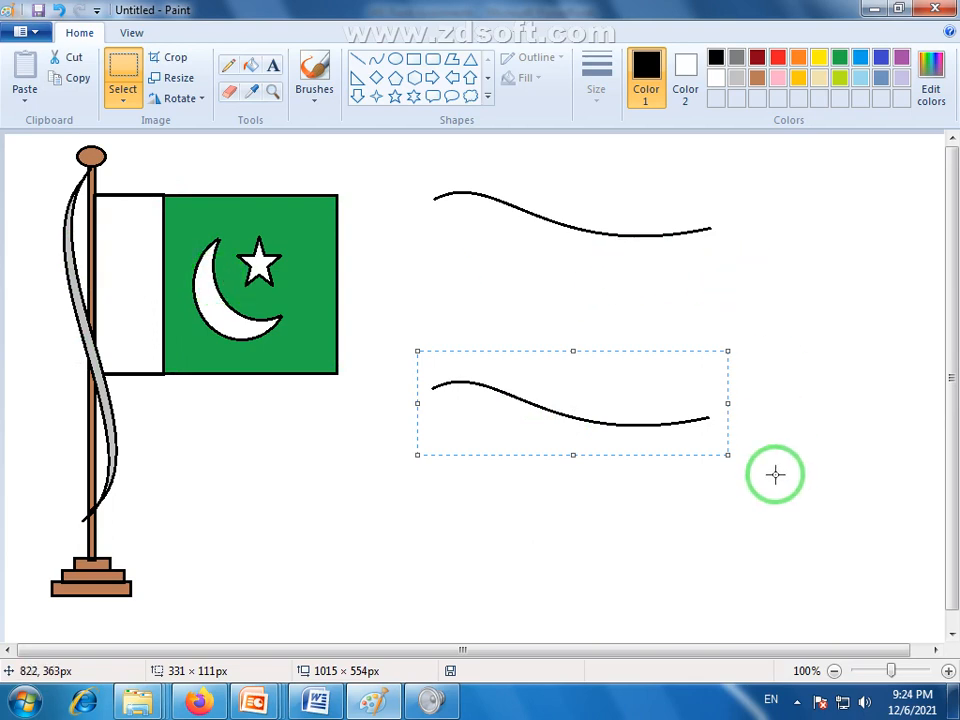
click(767, 382)
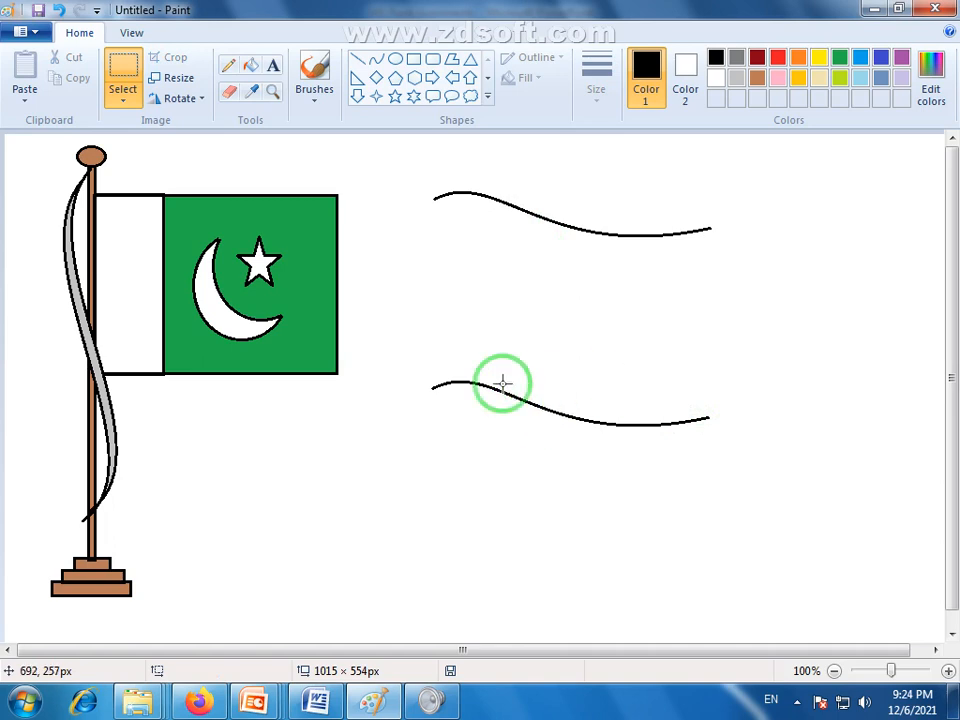
- Shift the lower wavy curve a little to the right
drag(404, 349, 770, 475)
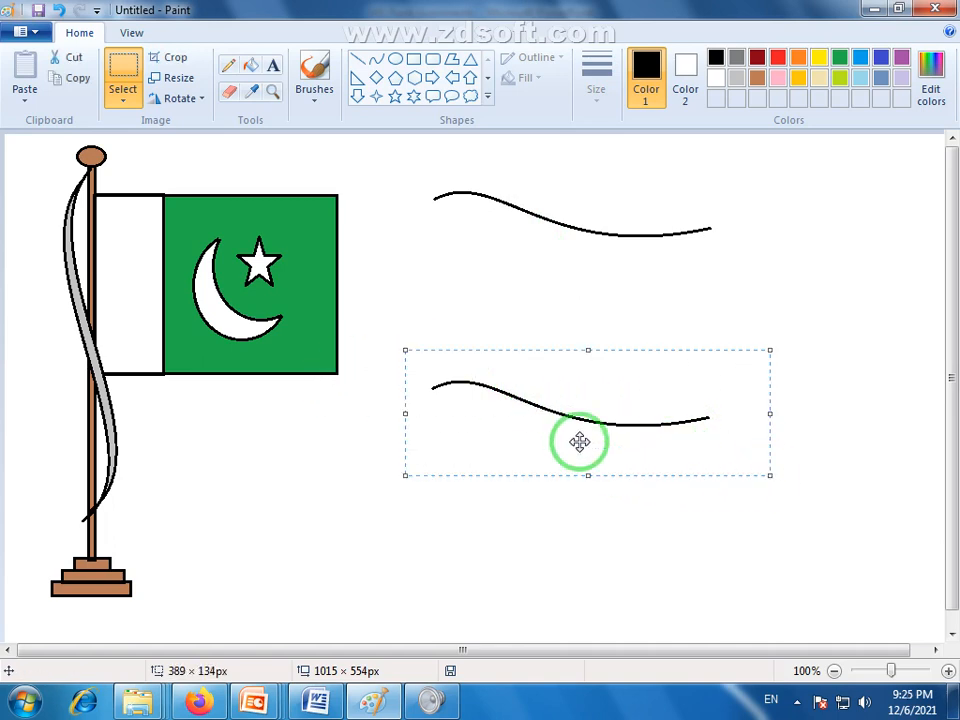
drag(583, 441, 587, 441)
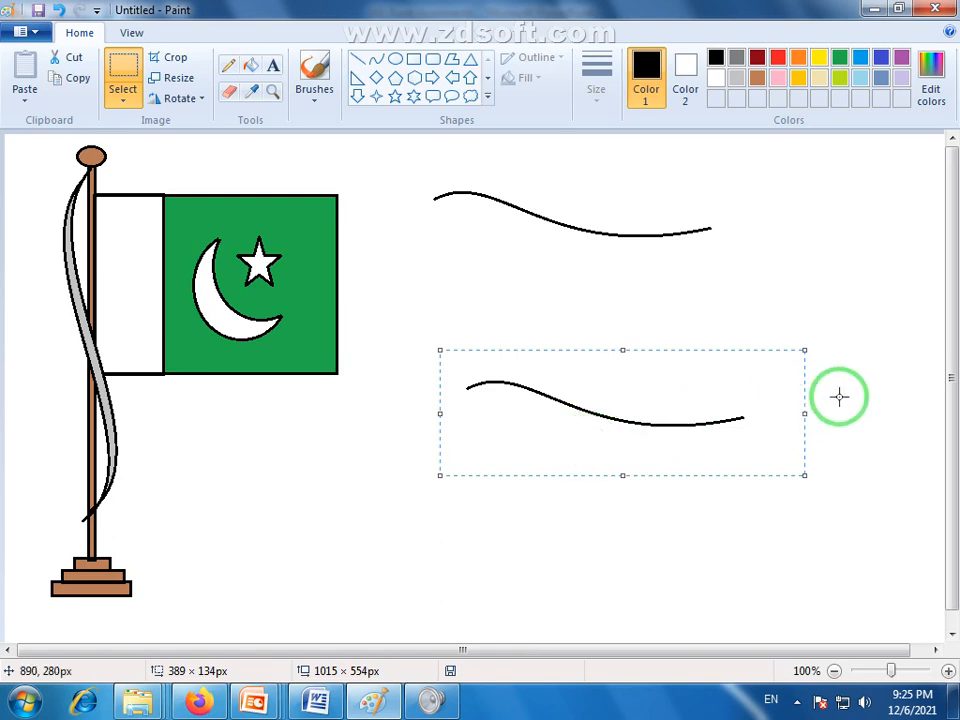
click(835, 430)
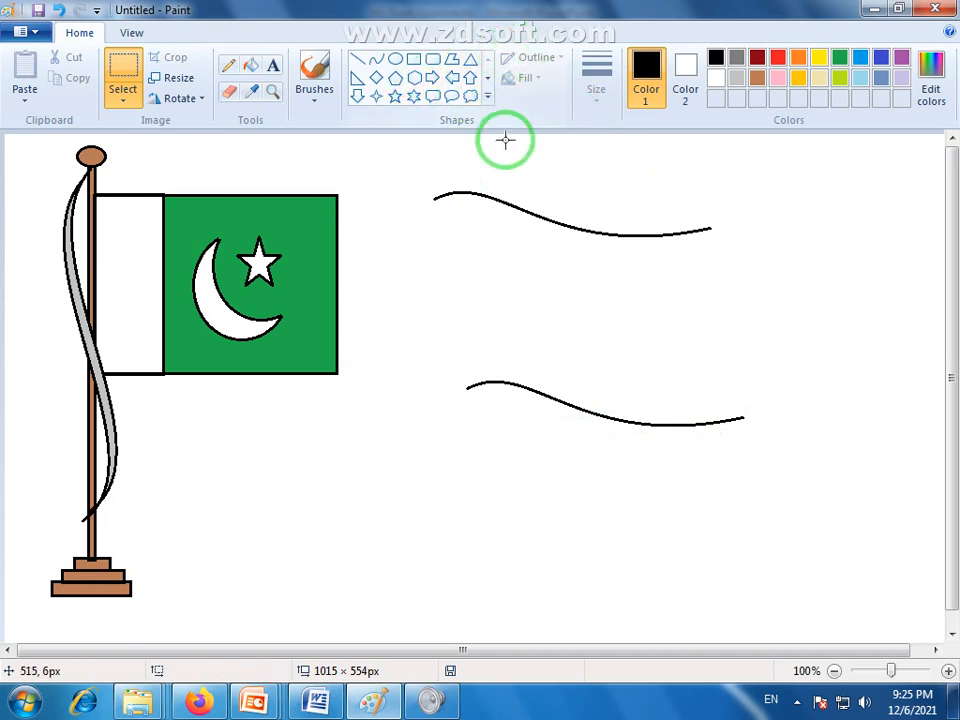
- Draw an S-shaped curve about 205 px tall joining the right ends of the two wavy curves
click(362, 59)
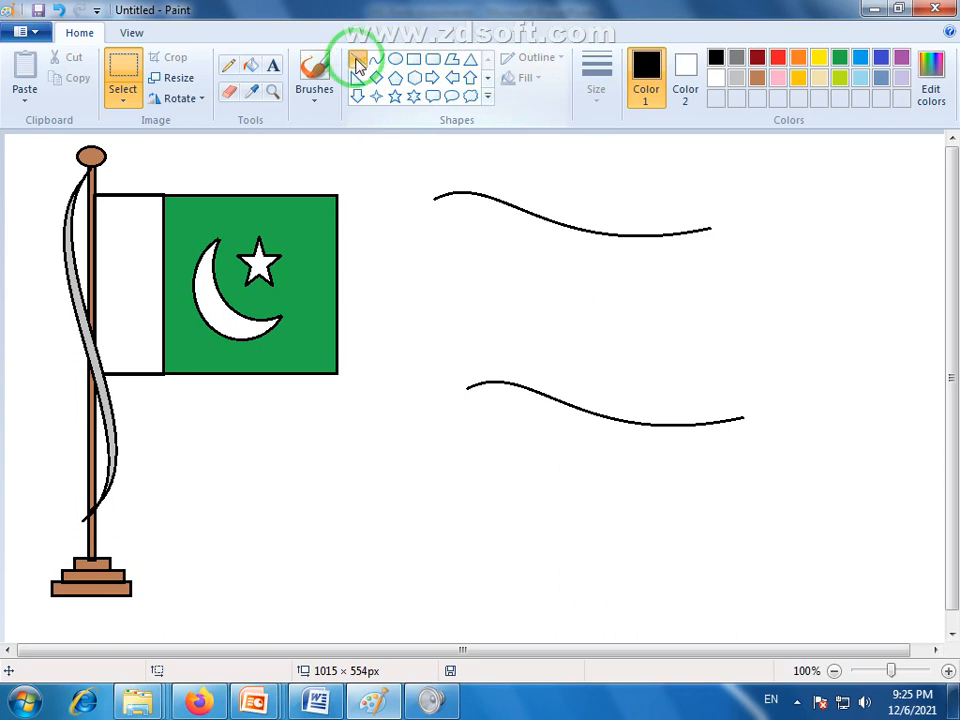
click(376, 59)
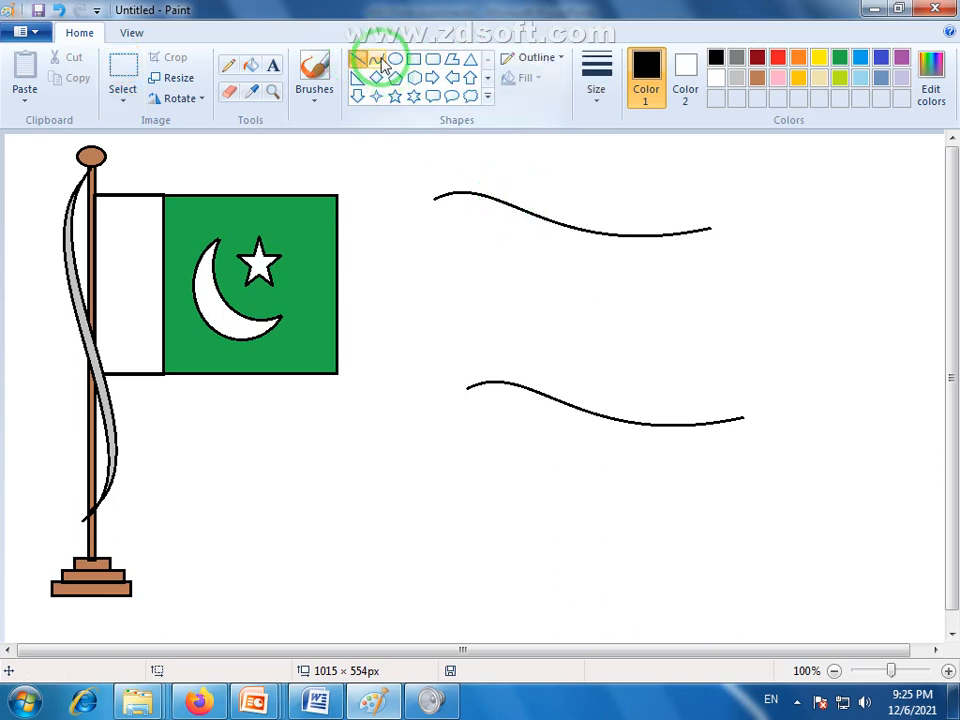
mouse_move(516, 206)
mouse_down()
mouse_move(705, 228)
mouse_move(745, 416)
mouse_move(729, 369)
mouse_move(746, 360)
mouse_move(725, 271)
mouse_move(684, 275)
mouse_move(692, 326)
mouse_move(678, 330)
mouse_up()
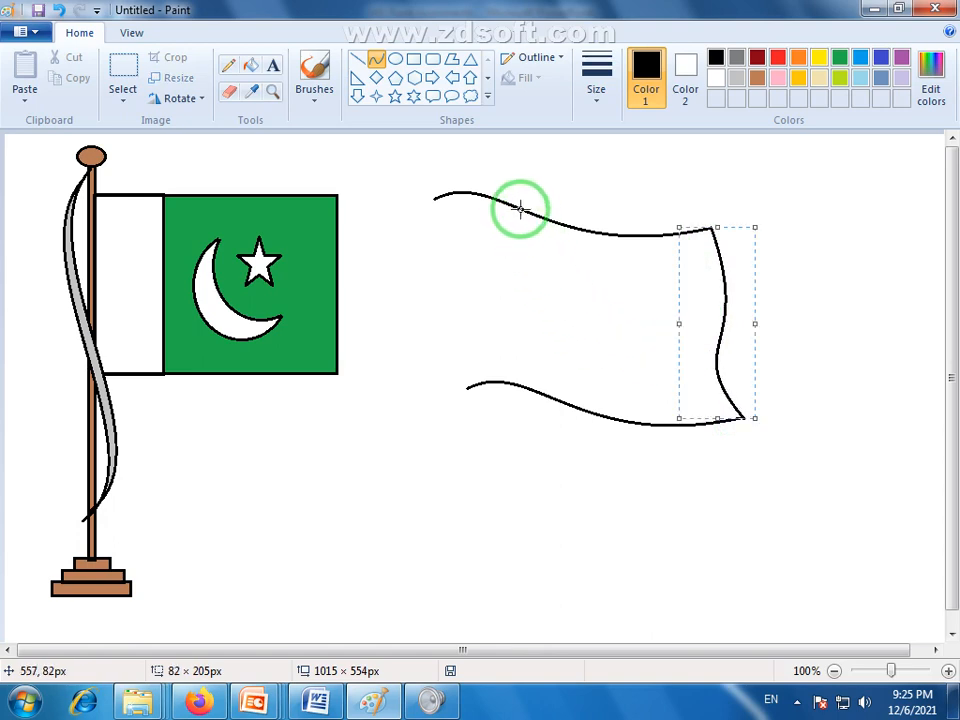
- Draw a wavy divider near the second flag's hoist side, undoing the first try and redrawing it with an S-shaped bend
drag(517, 207, 535, 268)
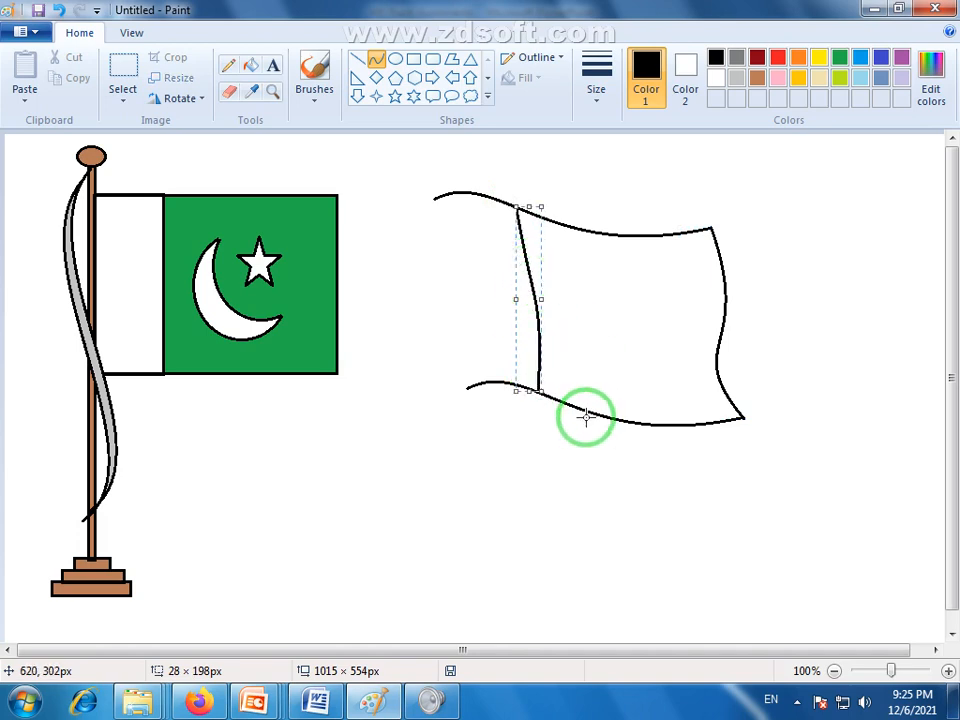
key(ctrl+z)
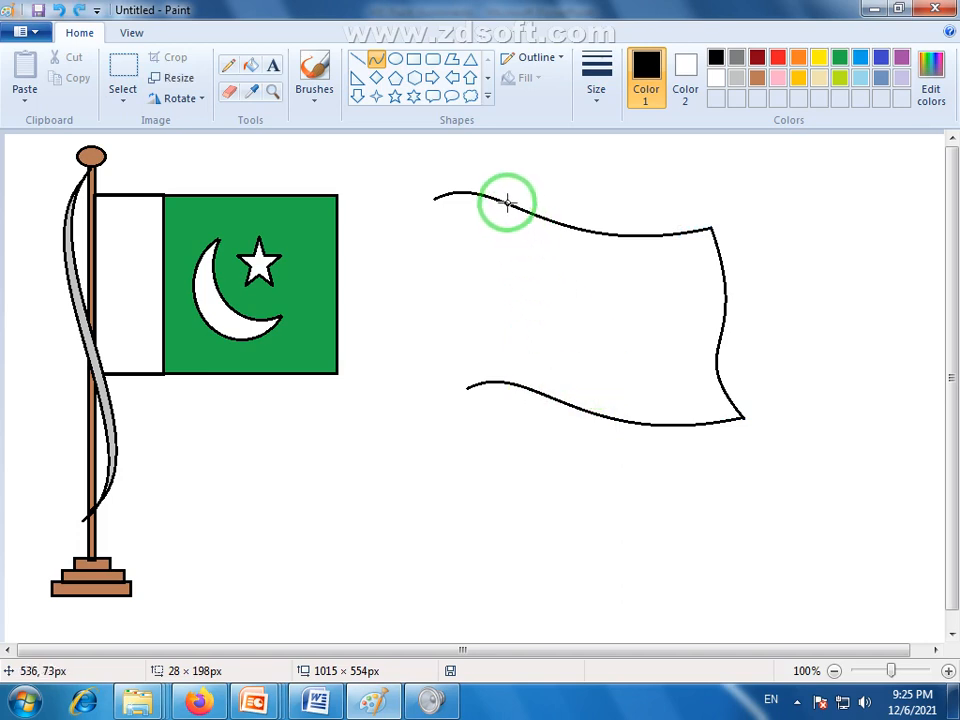
drag(504, 203, 540, 392)
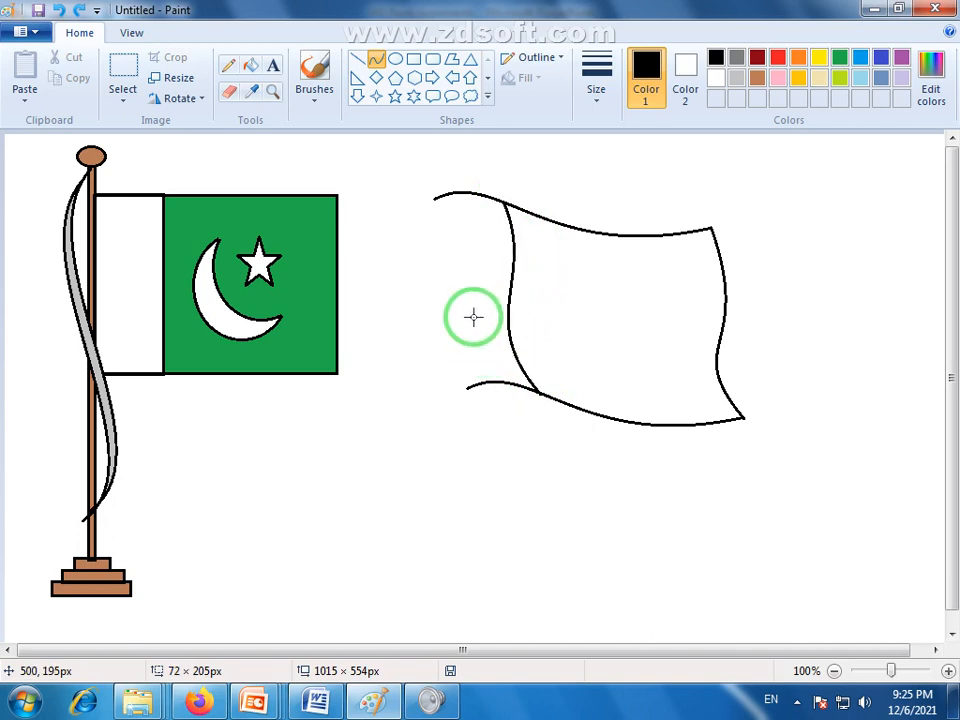
click(505, 438)
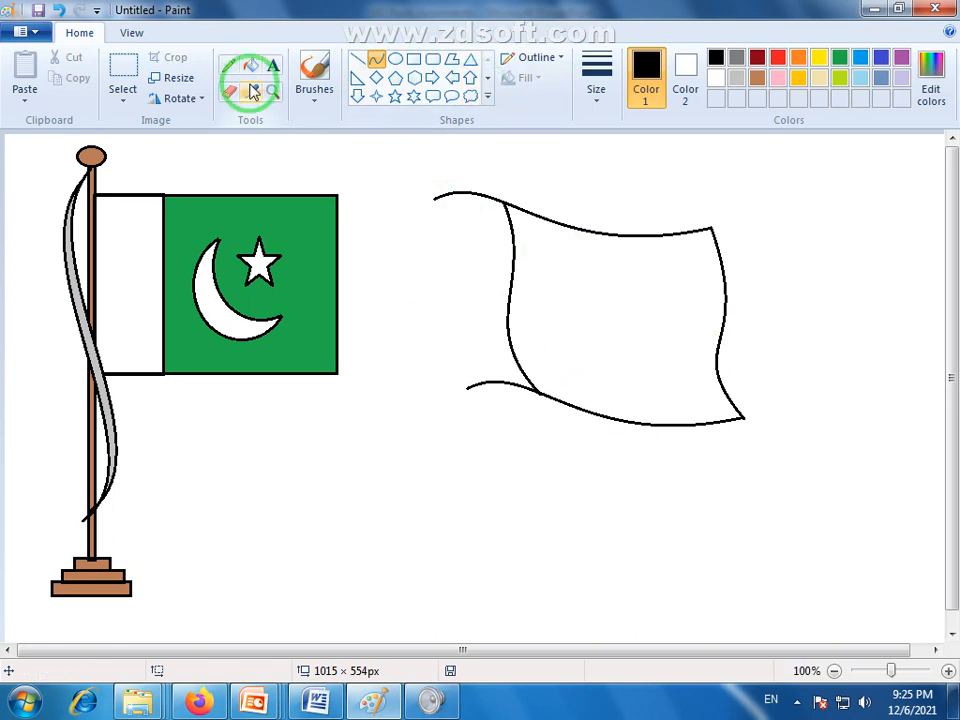
- Draw a tall, narrow rectangle as the second flag's pole, touching the upper wavy curve's left end
click(413, 59)
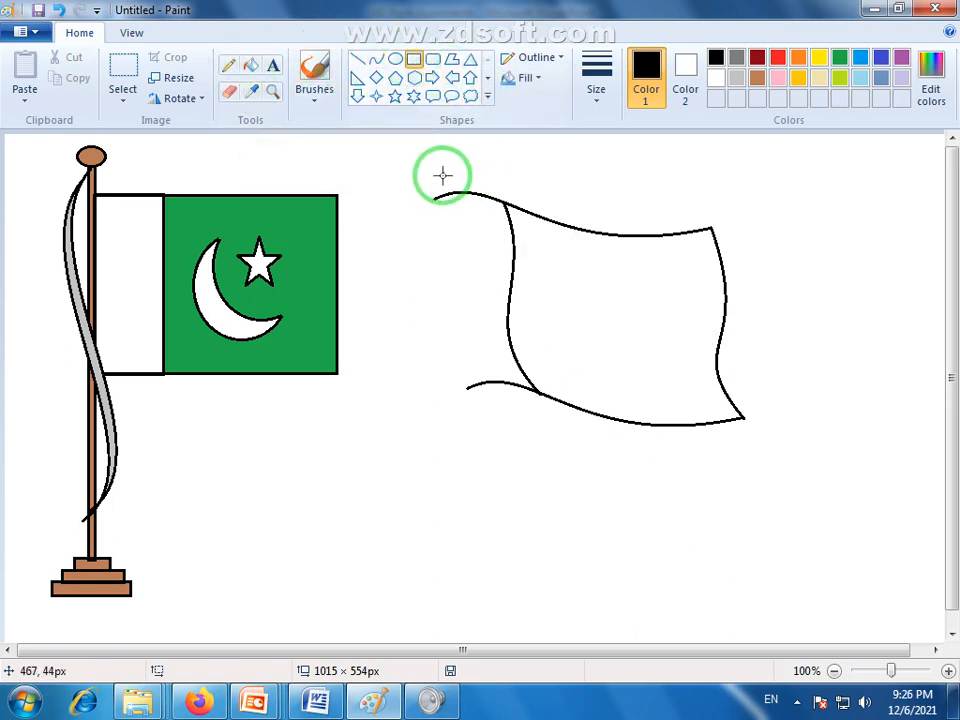
drag(435, 170, 429, 602)
click(463, 582)
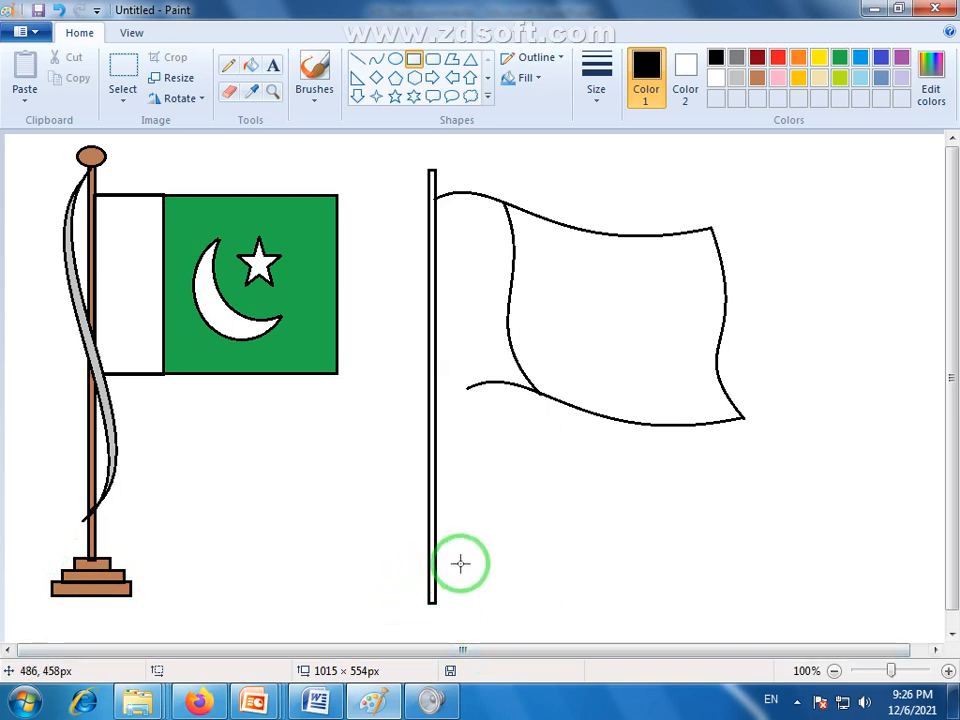
- Draw three stacked rectangles, each wider than the one above, as a stepped base at the second pole's foot
drag(411, 559, 456, 578)
click(393, 577)
drag(397, 572, 469, 590)
click(389, 594)
drag(389, 588, 476, 605)
click(530, 610)
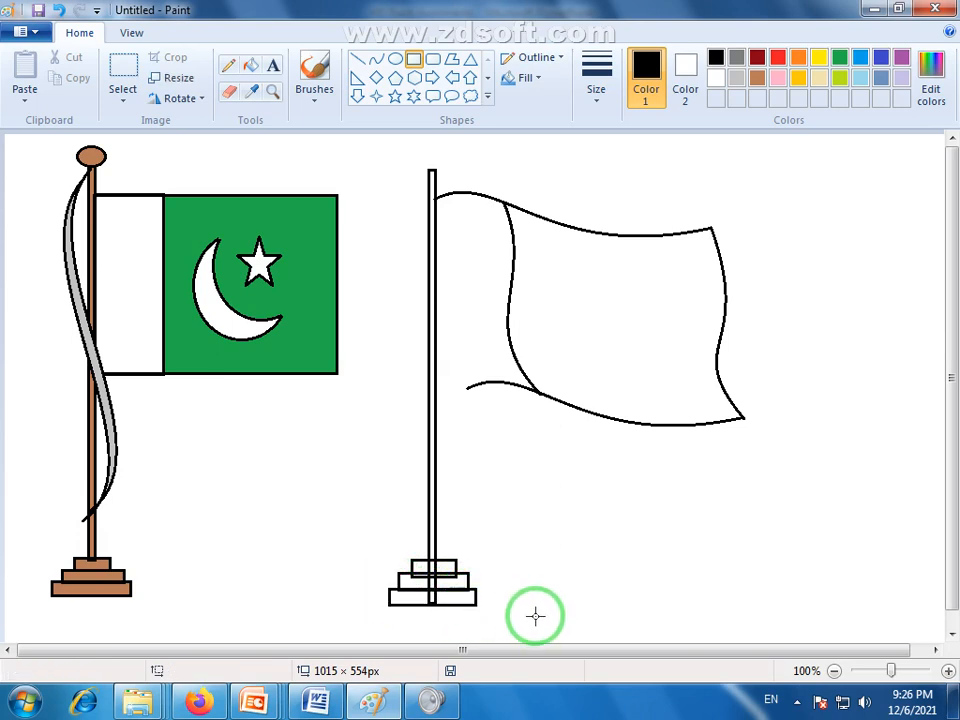
- Draw an oval about 31 × 27 px as the finial on top of the second pole
click(395, 59)
drag(416, 147, 446, 173)
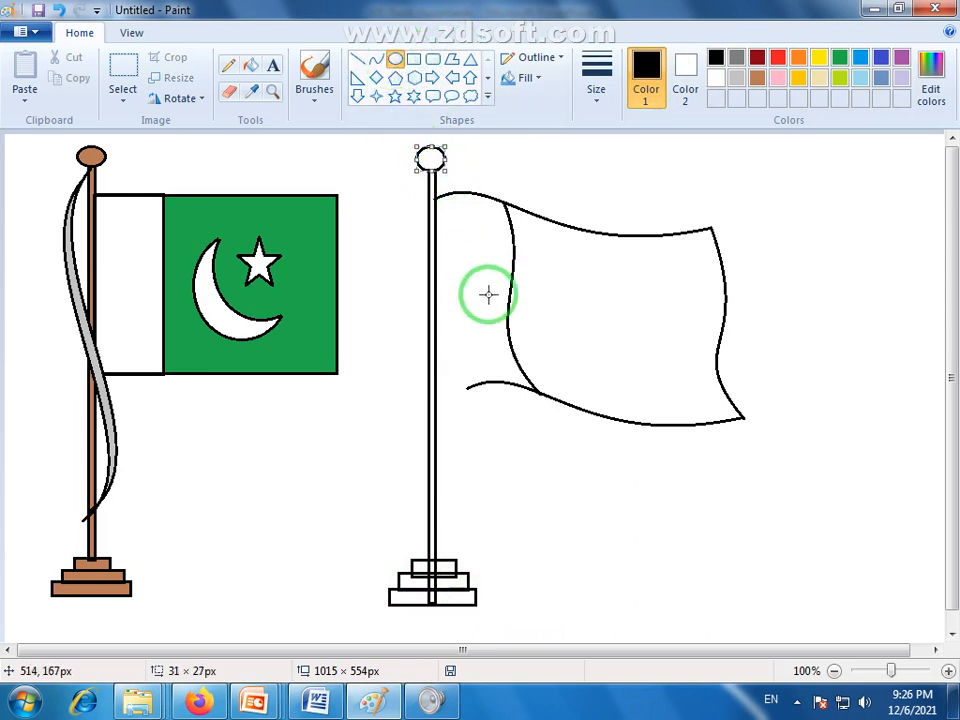
click(531, 436)
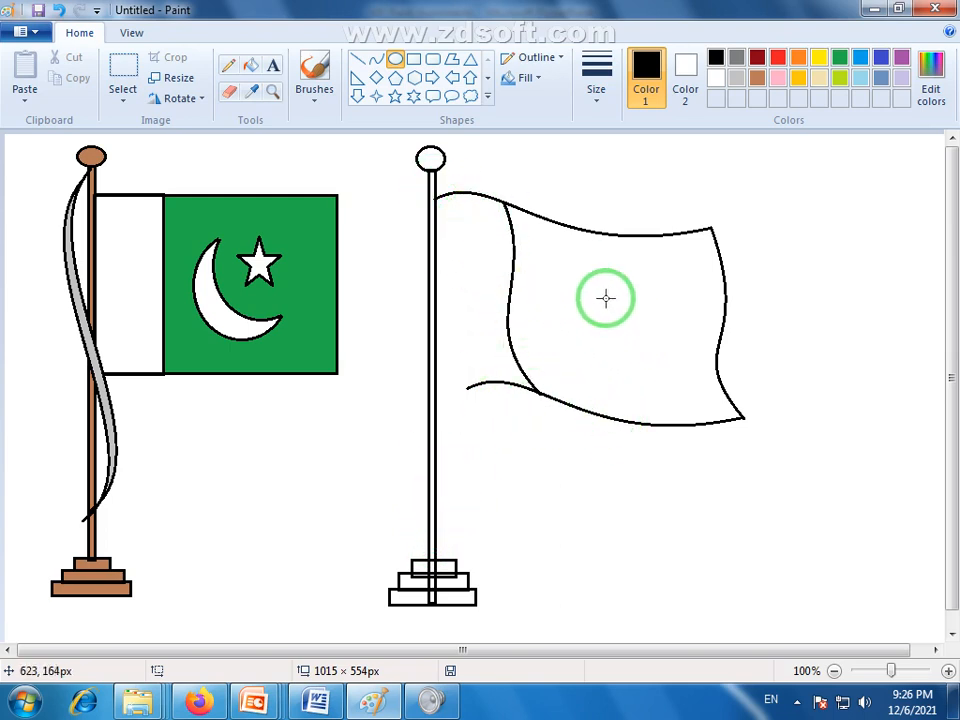
- Draw a curve about 354 px tall from the waving flag's upper hoist corner down to the pole, bowed out to meet the lower wavy curve's end
click(375, 60)
mouse_move(437, 198)
mouse_down()
mouse_move(437, 548)
mouse_move(434, 531)
mouse_up()
drag(437, 314, 477, 383)
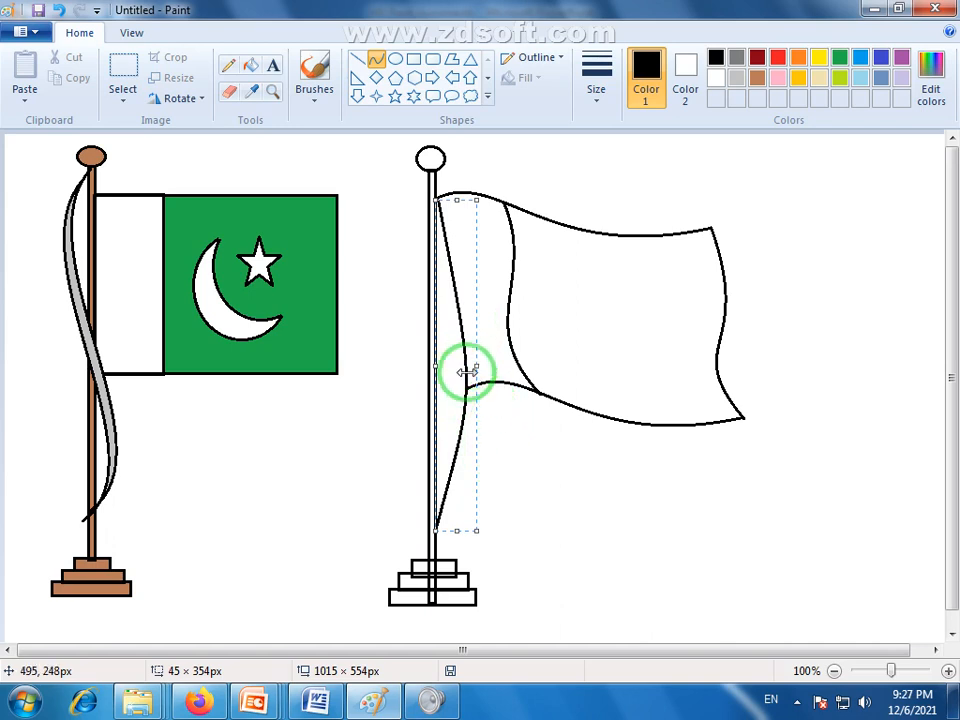
click(574, 475)
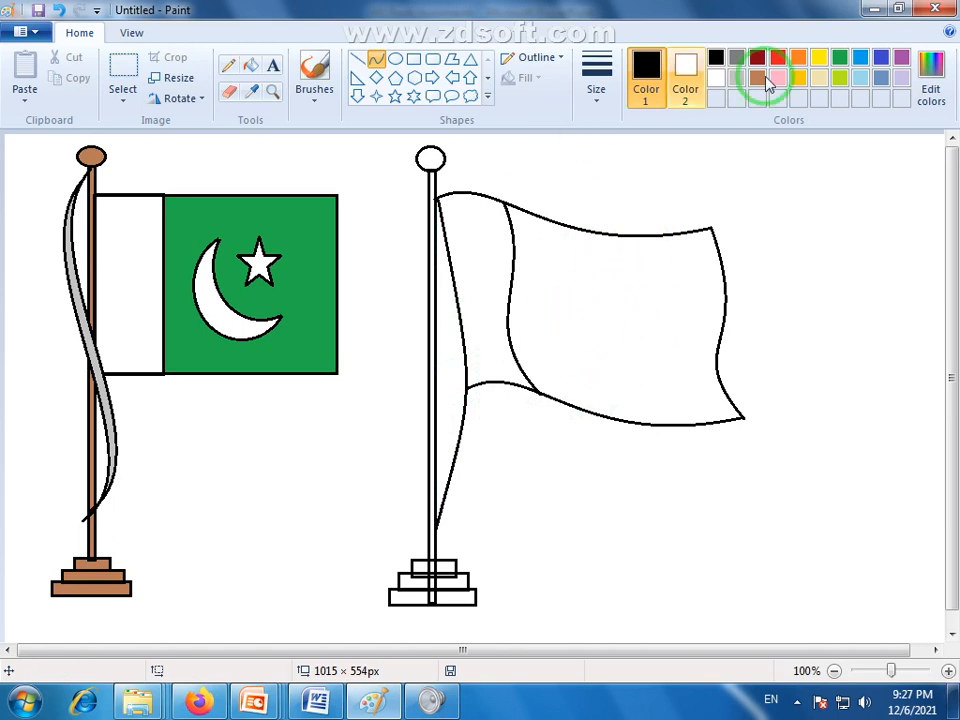
- Draw a circle about 107 × 112 px on the waving flag and place an overlapping copy offset up and to the right
click(396, 60)
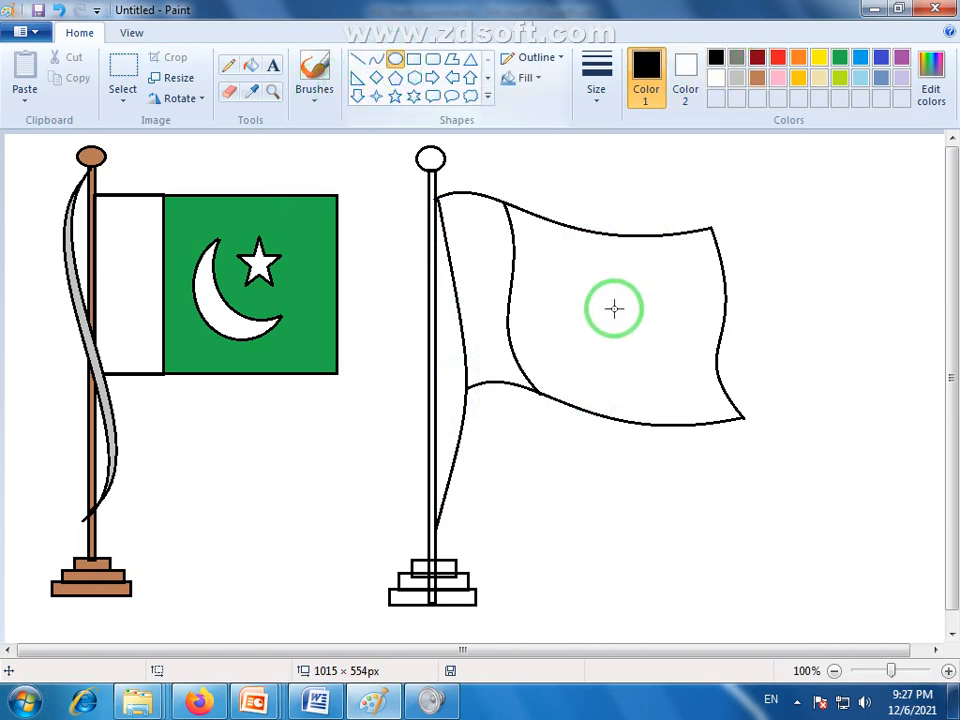
drag(561, 270, 662, 375)
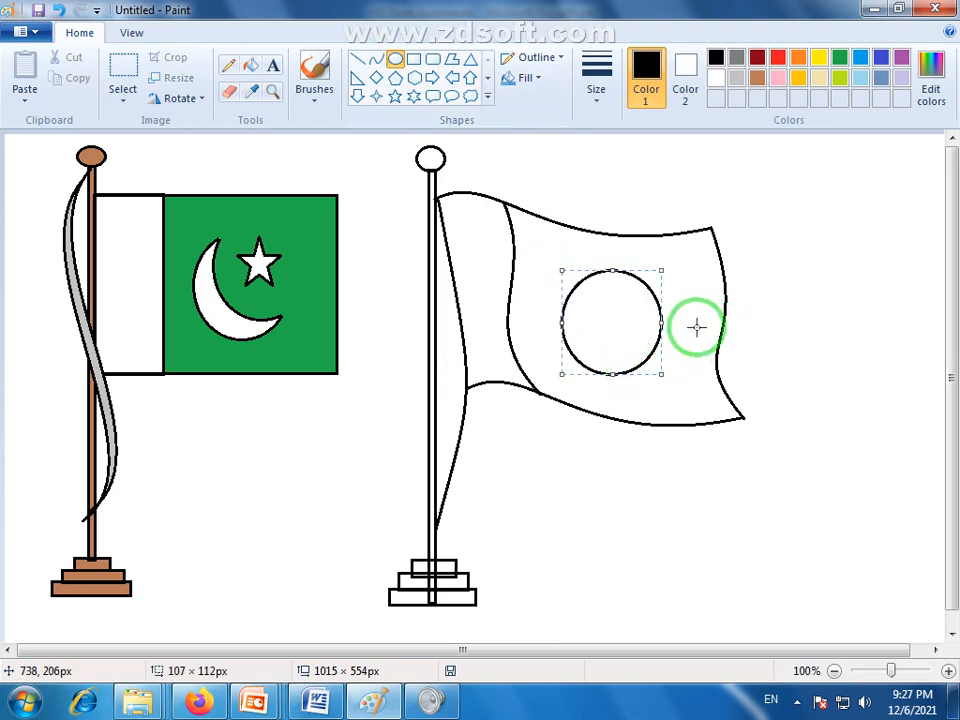
click(127, 70)
drag(550, 253, 671, 385)
drag(602, 353, 629, 337)
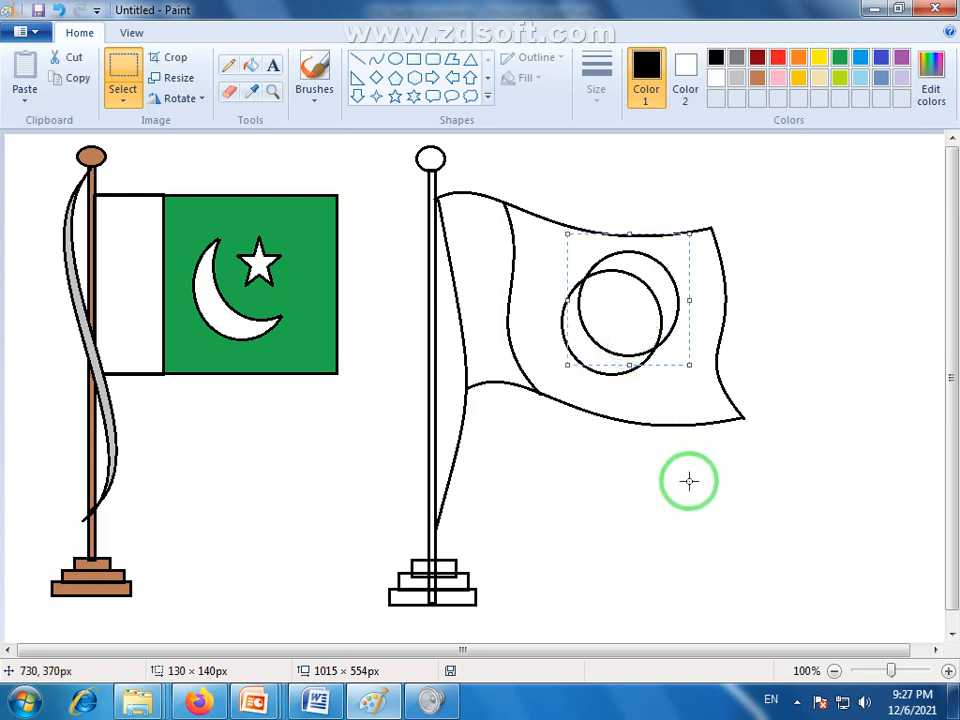
click(688, 480)
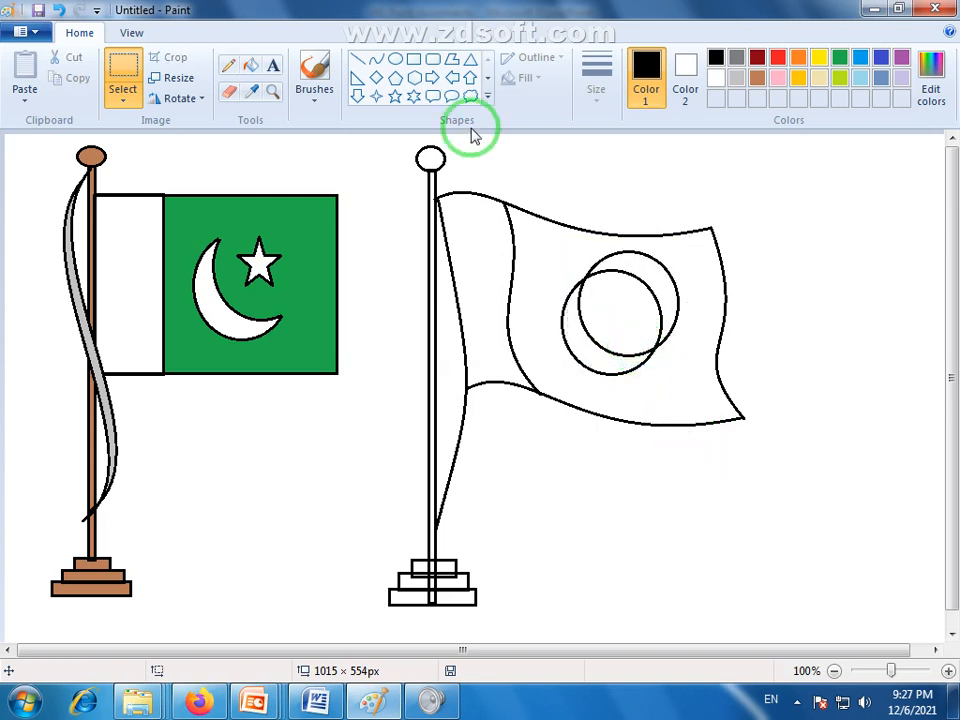
- Erase the excess circle lines to leave a crescent, and draw a five-point star about 45 × 53 px in its opening
click(231, 91)
mouse_move(594, 268)
mouse_down()
mouse_move(665, 340)
mouse_move(605, 262)
mouse_move(627, 259)
mouse_move(680, 290)
mouse_move(626, 276)
mouse_move(656, 319)
mouse_move(628, 295)
mouse_up()
click(395, 96)
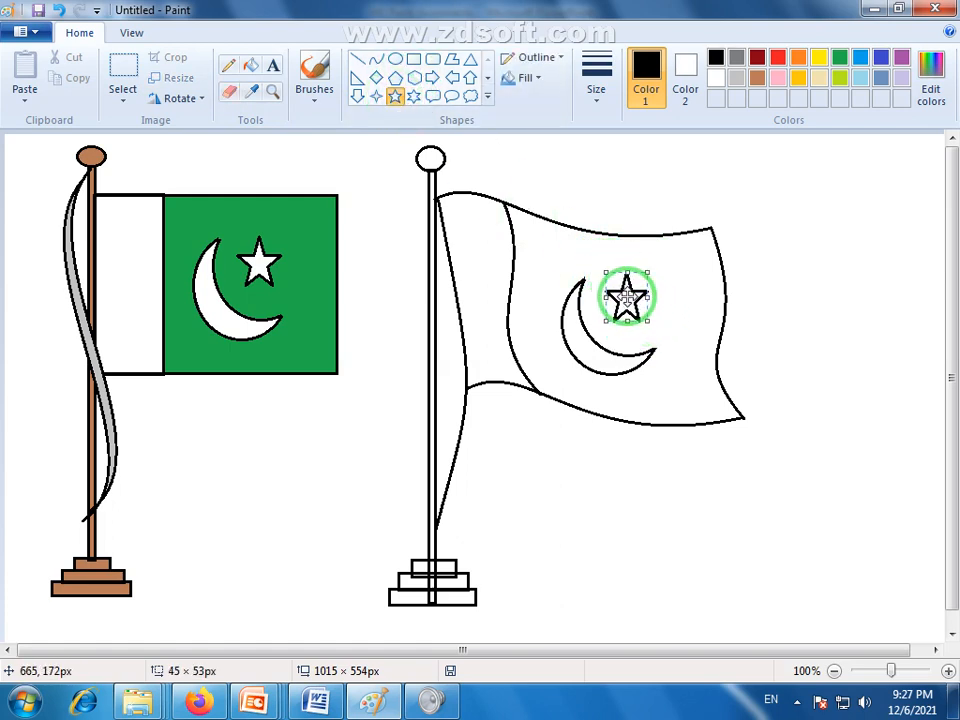
click(677, 471)
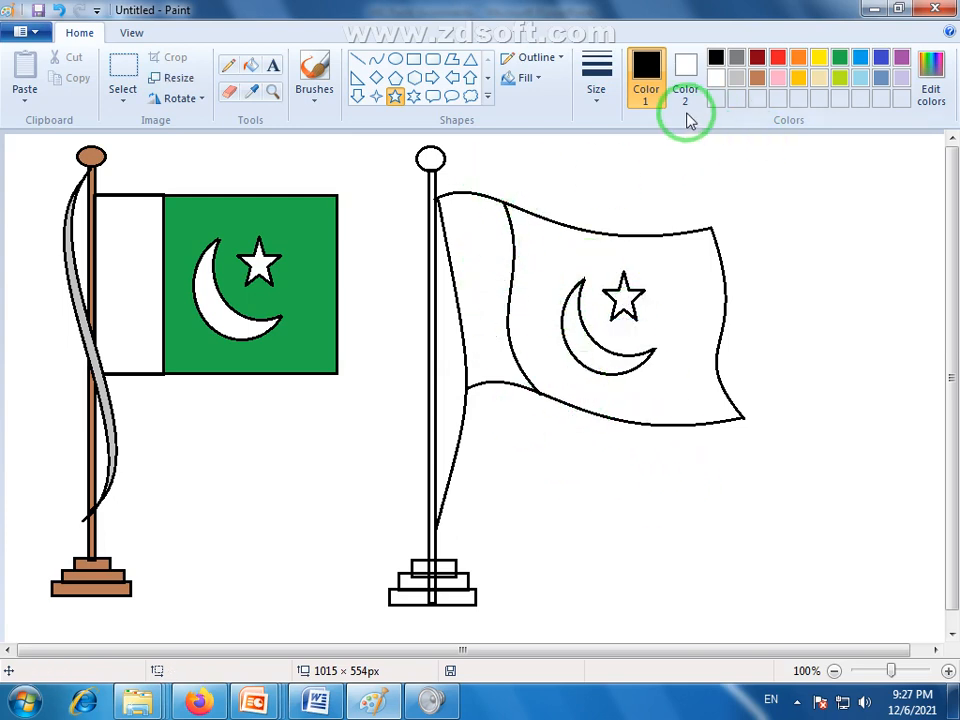
- Fill the waving flag's main field with green around the crescent and star, undoing the mistaken fill of the hoist stripe
click(840, 60)
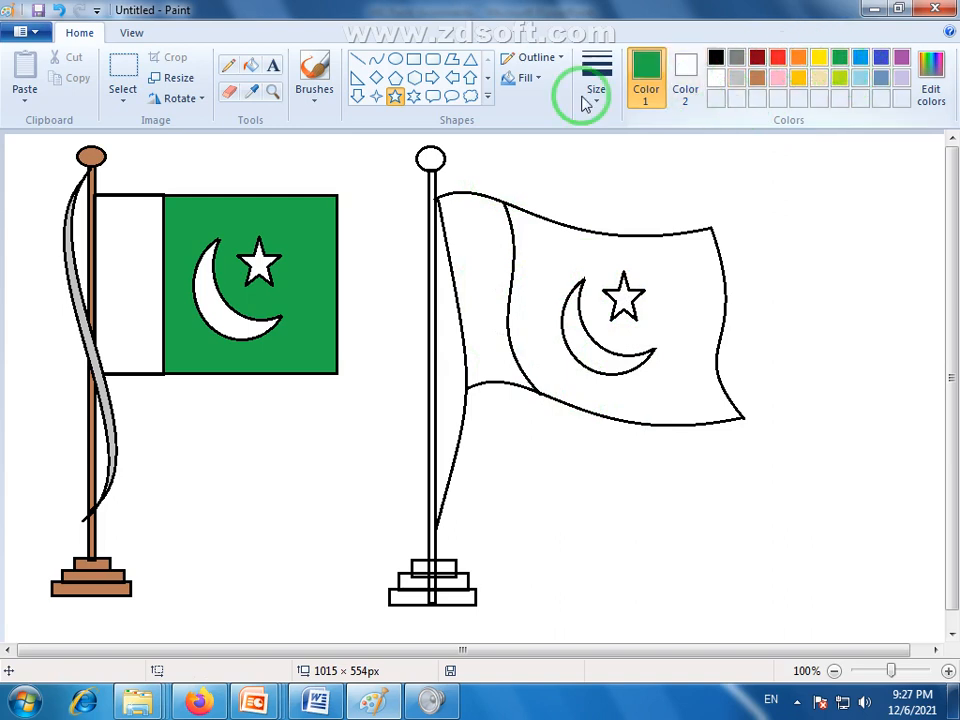
click(251, 65)
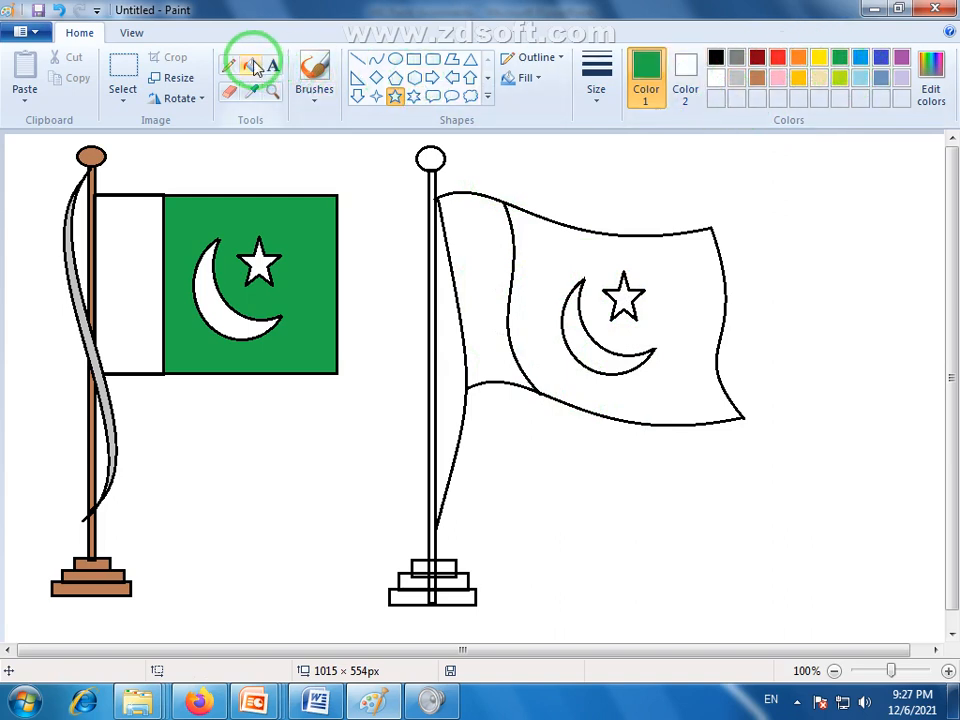
click(494, 242)
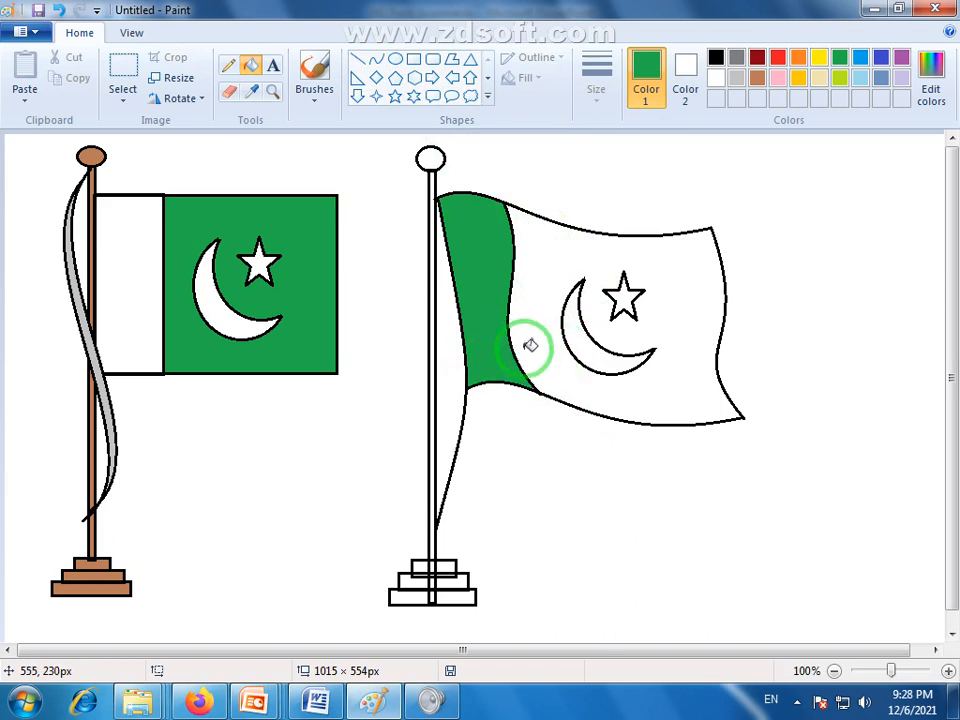
click(594, 284)
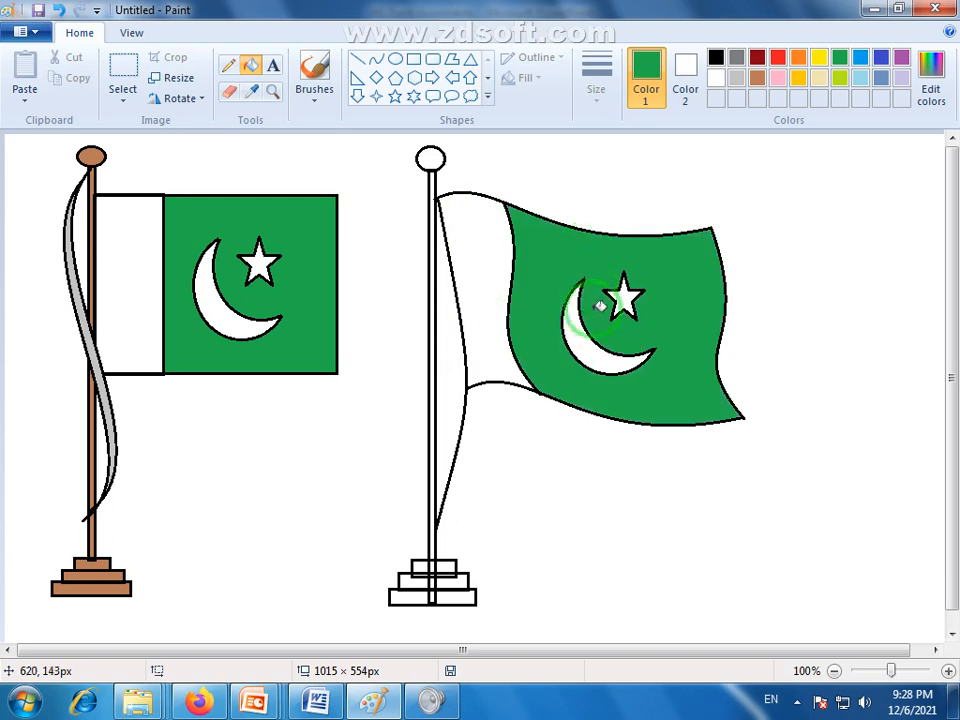
- Fill the second pole and its oval finial with brown
click(757, 78)
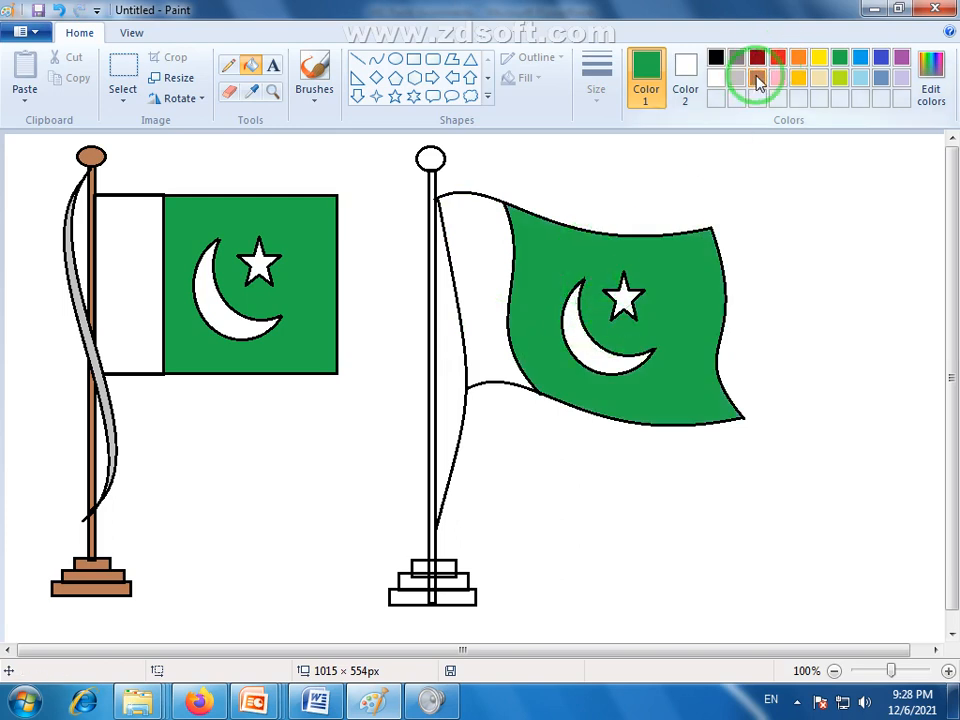
click(433, 196)
click(431, 157)
- Fill the sections of the second pole's stepped base with brown, undoing the fill that recolors the outlines
click(421, 567)
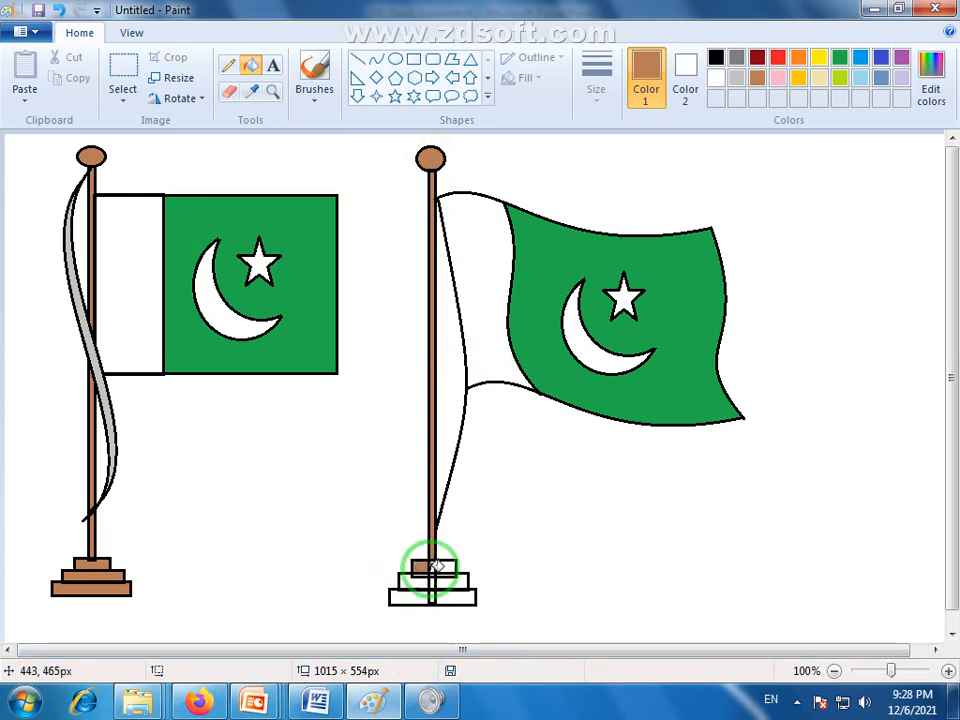
click(452, 570)
click(417, 583)
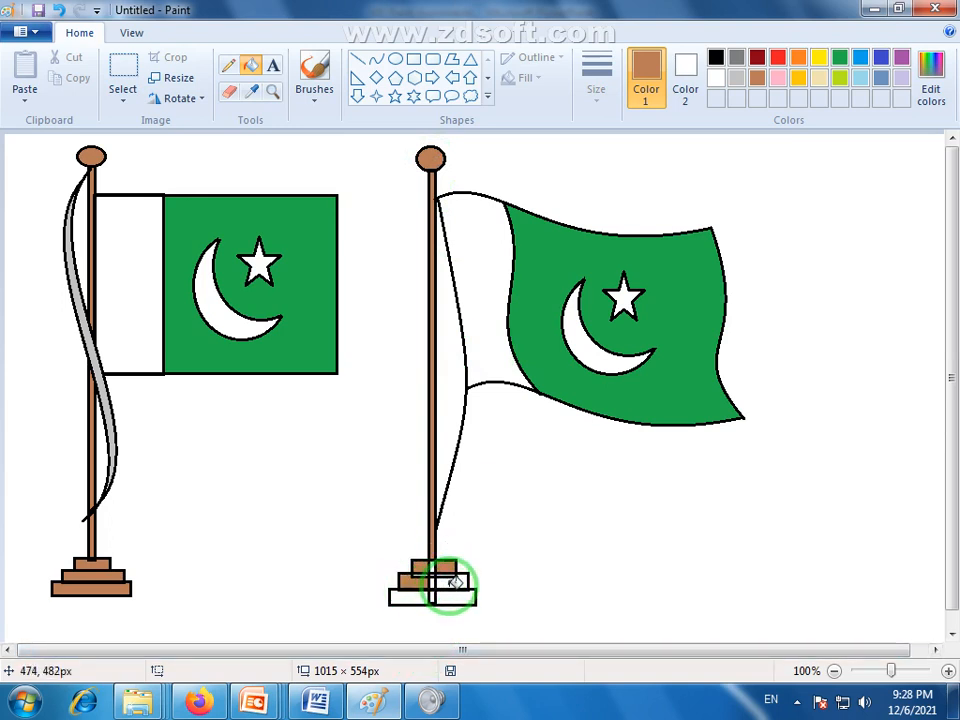
click(453, 595)
click(421, 597)
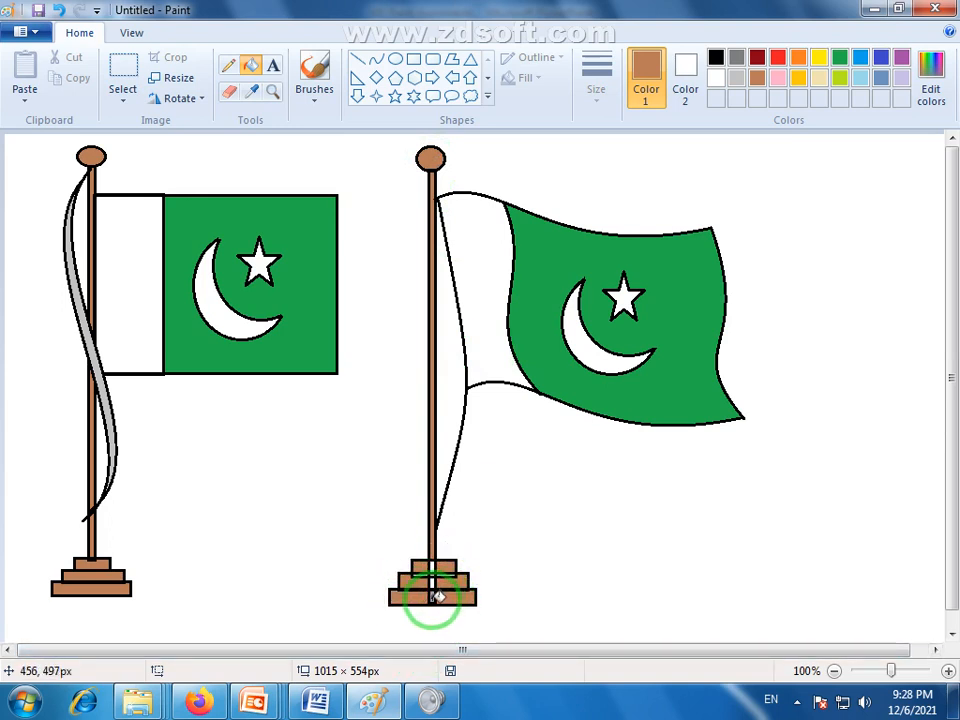
click(440, 577)
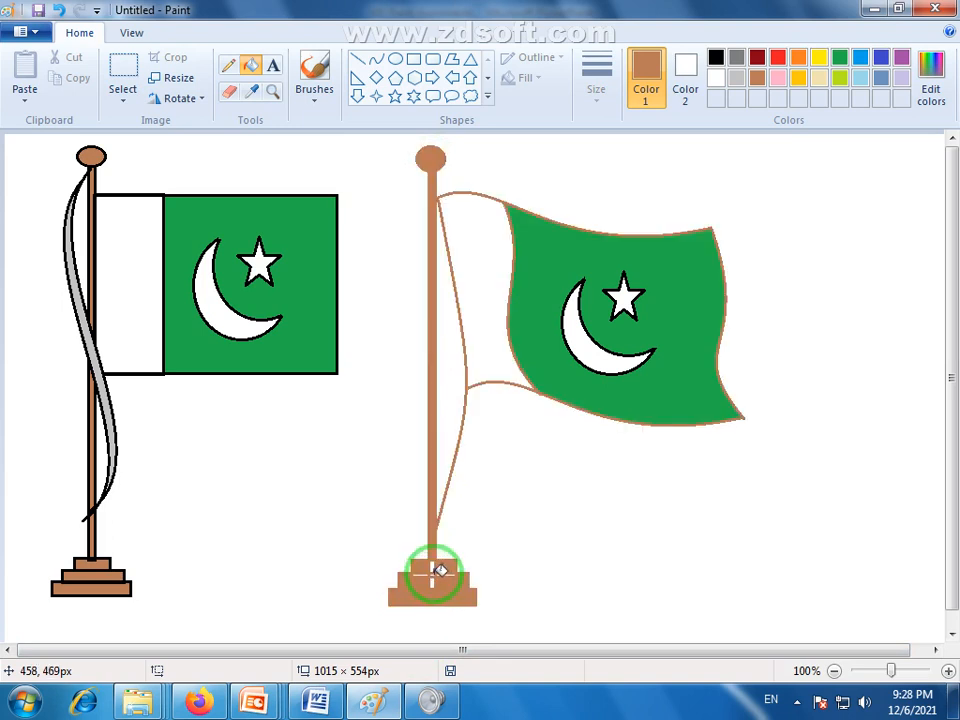
key(ctrl+z)
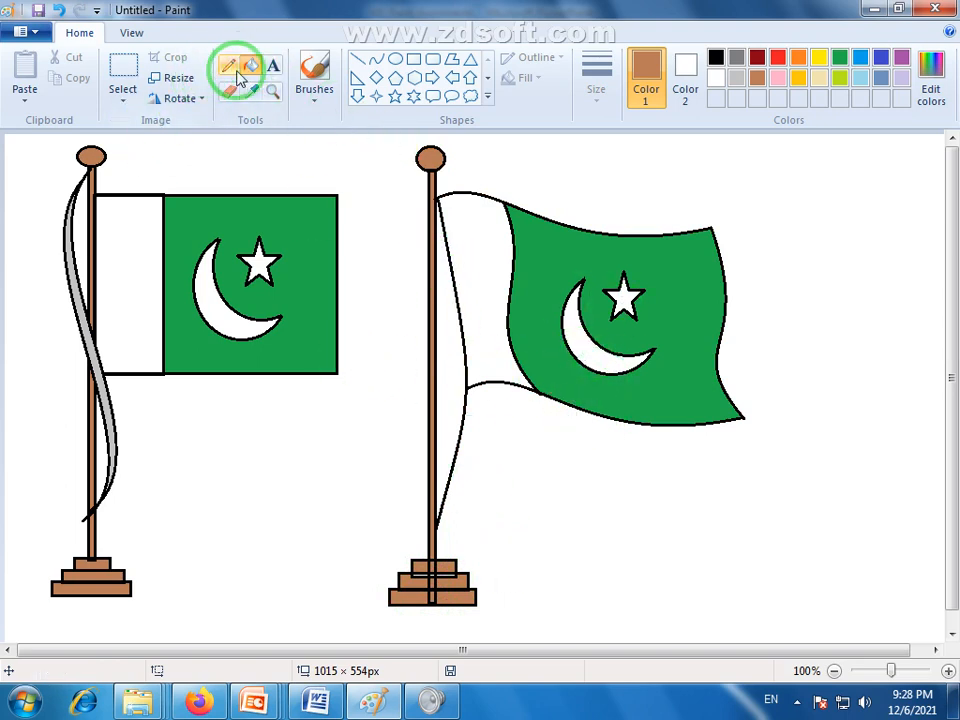
- Select the whole waving flag with its pole and base, and move it left, close to the first flag
click(123, 78)
drag(384, 137, 754, 618)
drag(611, 404, 522, 367)
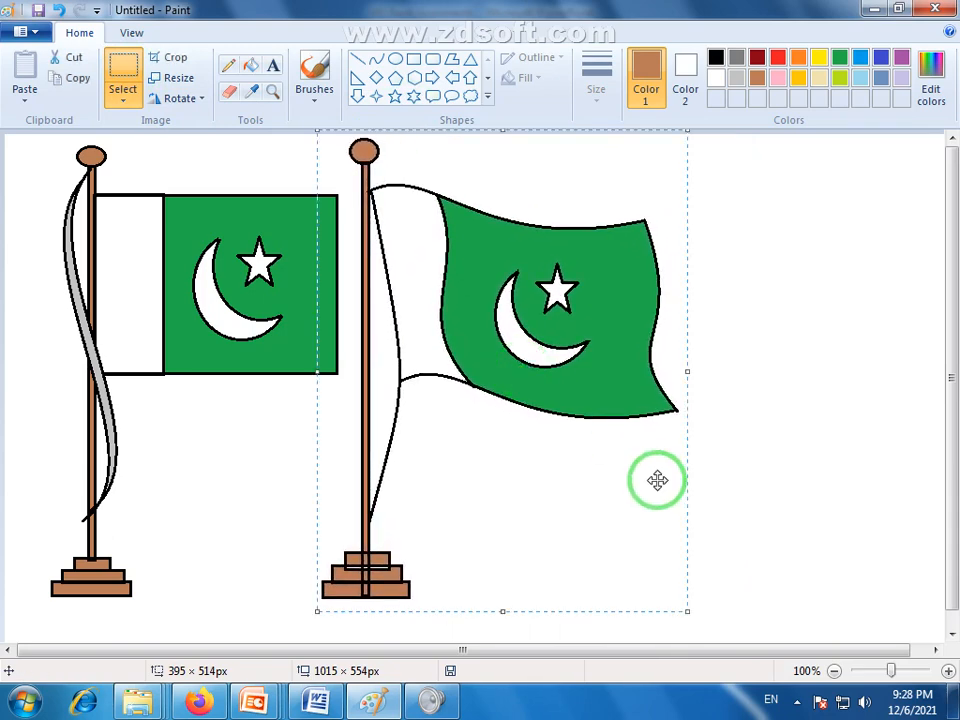
click(746, 456)
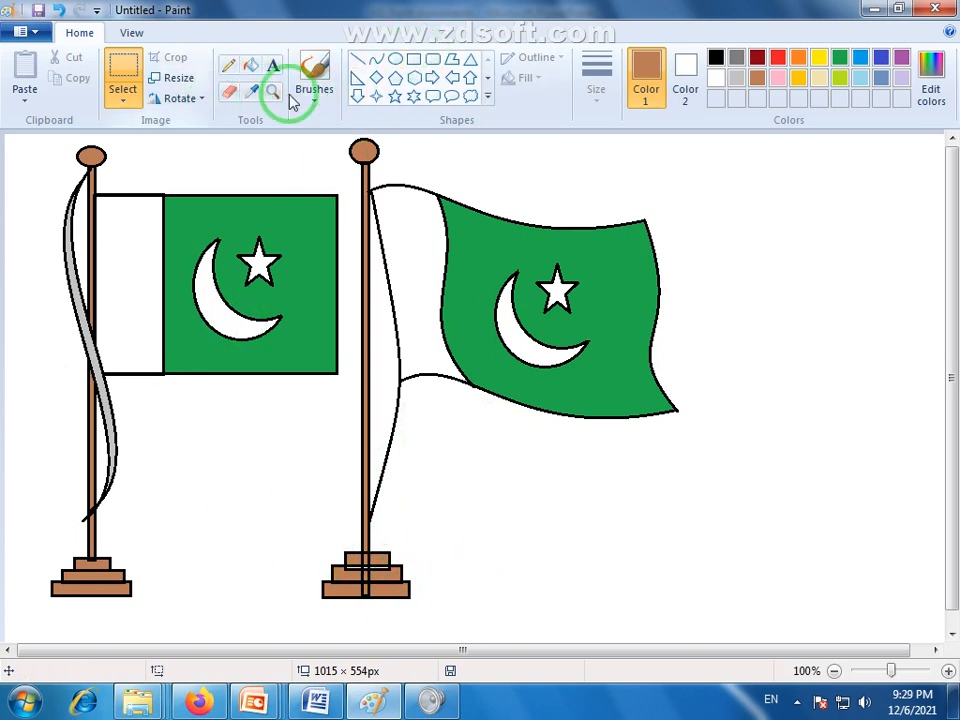
- Draw a rectangle about 201 × 155 px with a black outline below the first flag, between the two poles
click(416, 64)
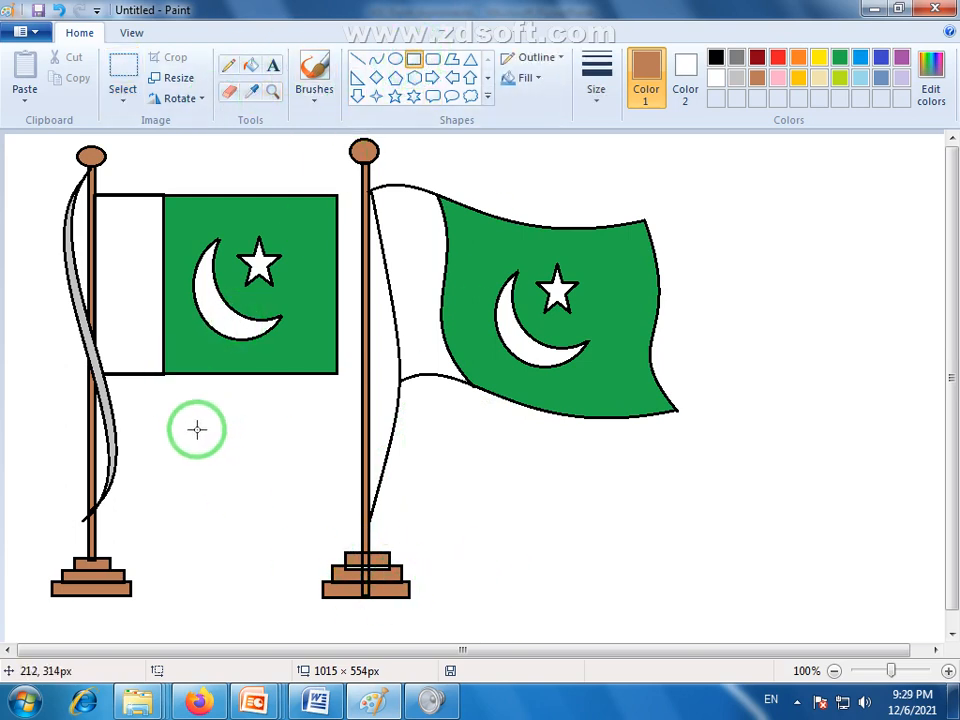
drag(146, 406, 330, 553)
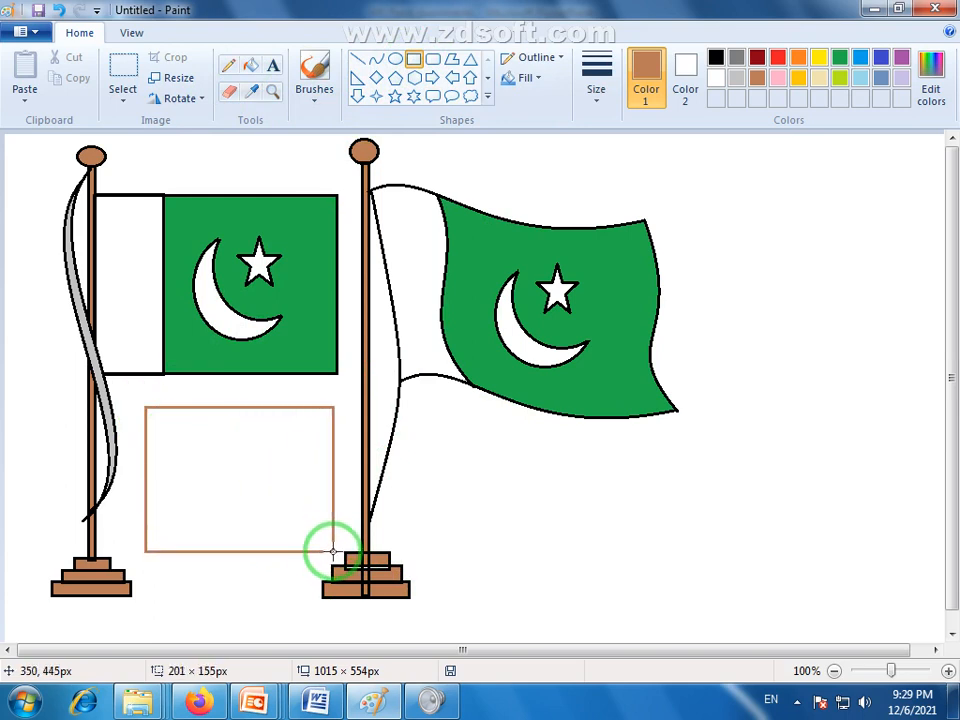
click(716, 57)
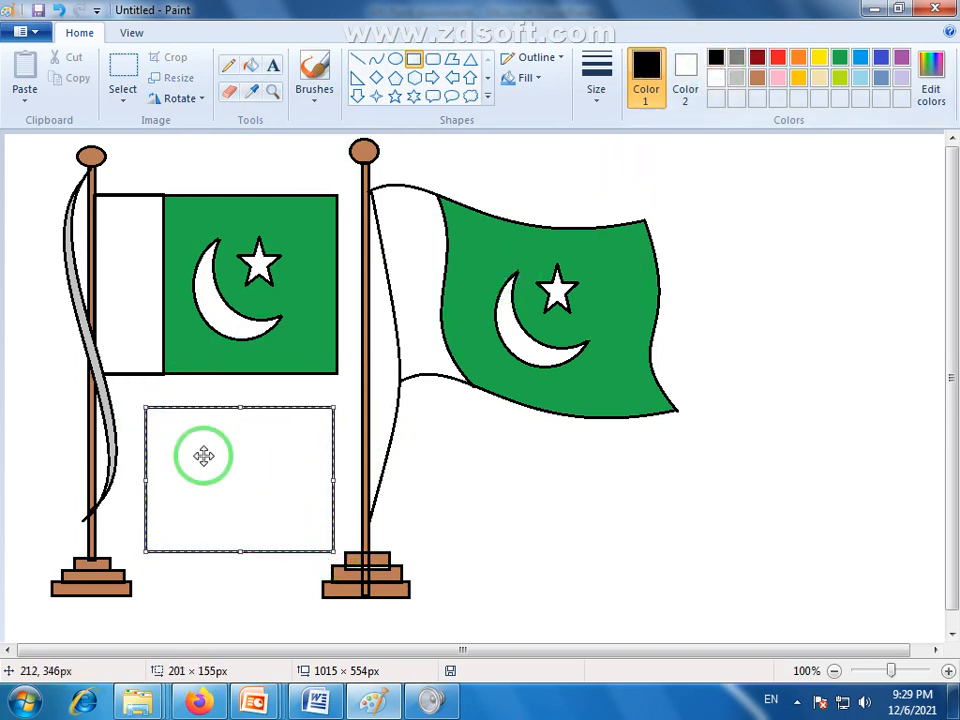
click(434, 472)
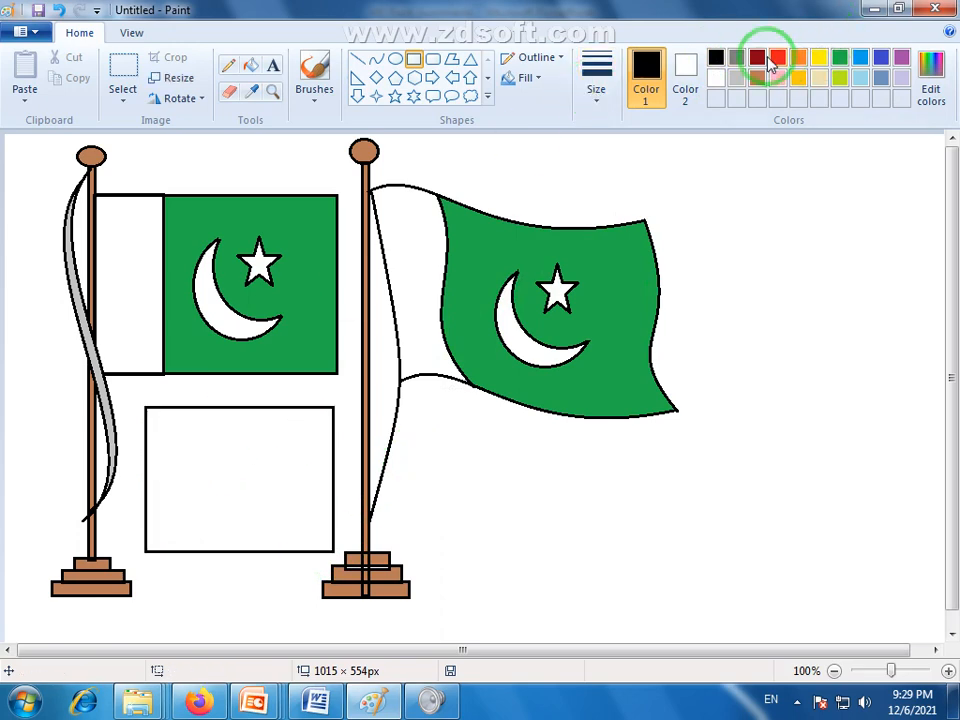
- Draw a circle about 58 × 63 px in the middle of the new rectangle
click(393, 59)
drag(208, 451, 260, 507)
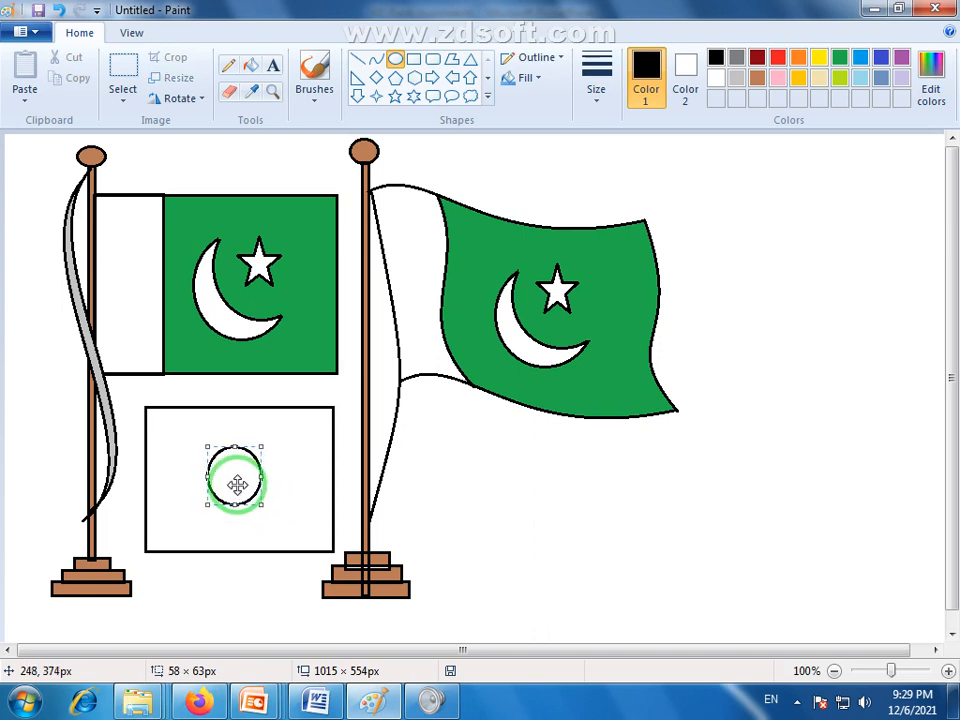
click(481, 508)
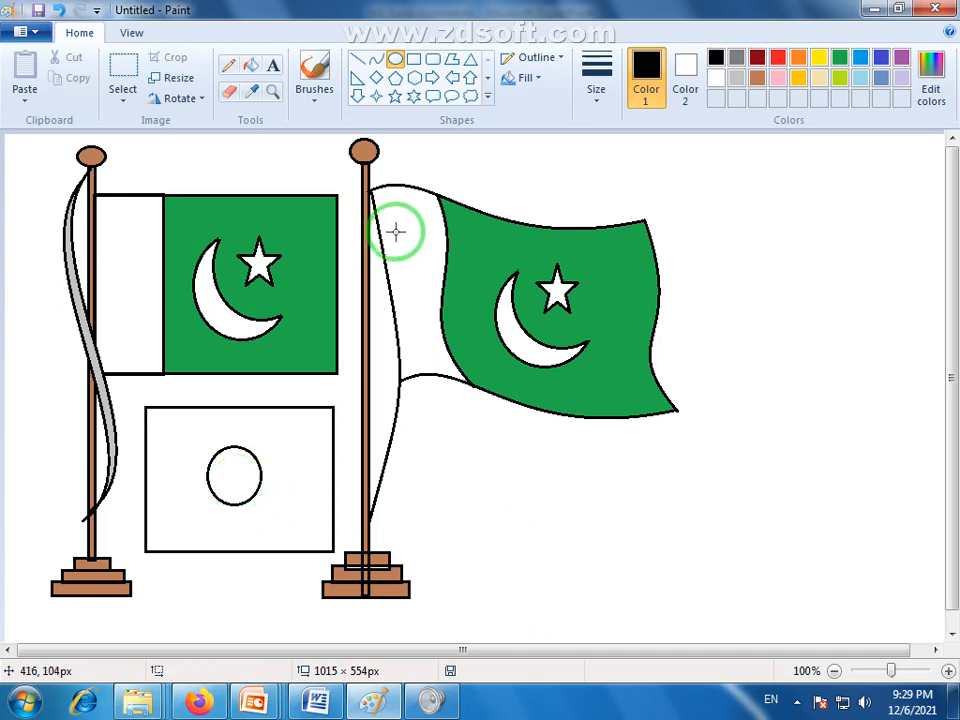
- Fill the rectangle between the poles with green and the circle inside it with red
click(840, 60)
click(250, 66)
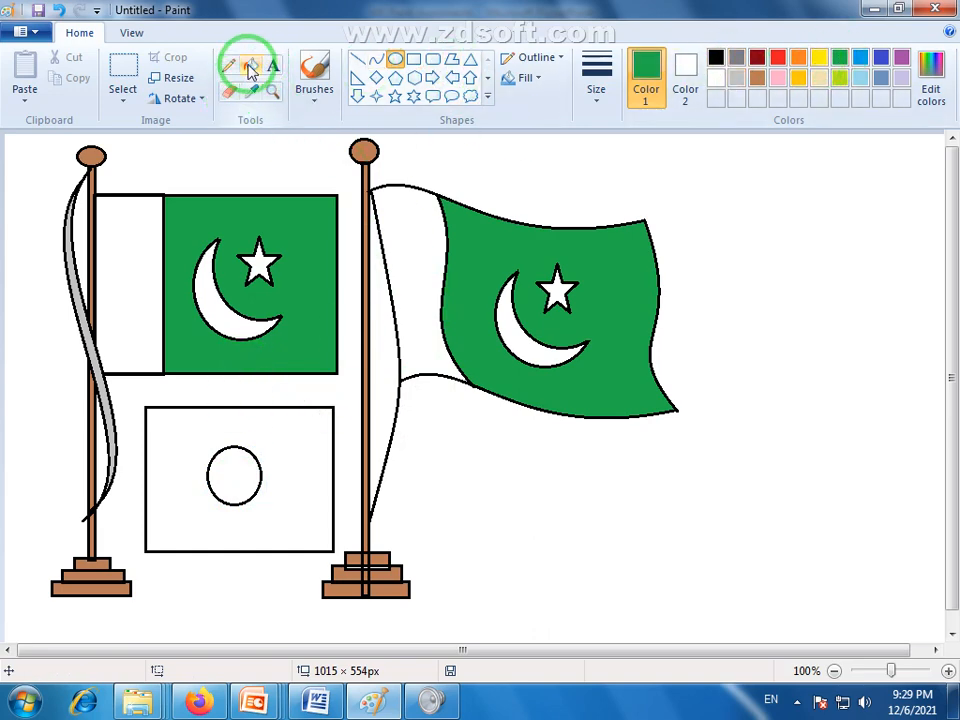
click(291, 435)
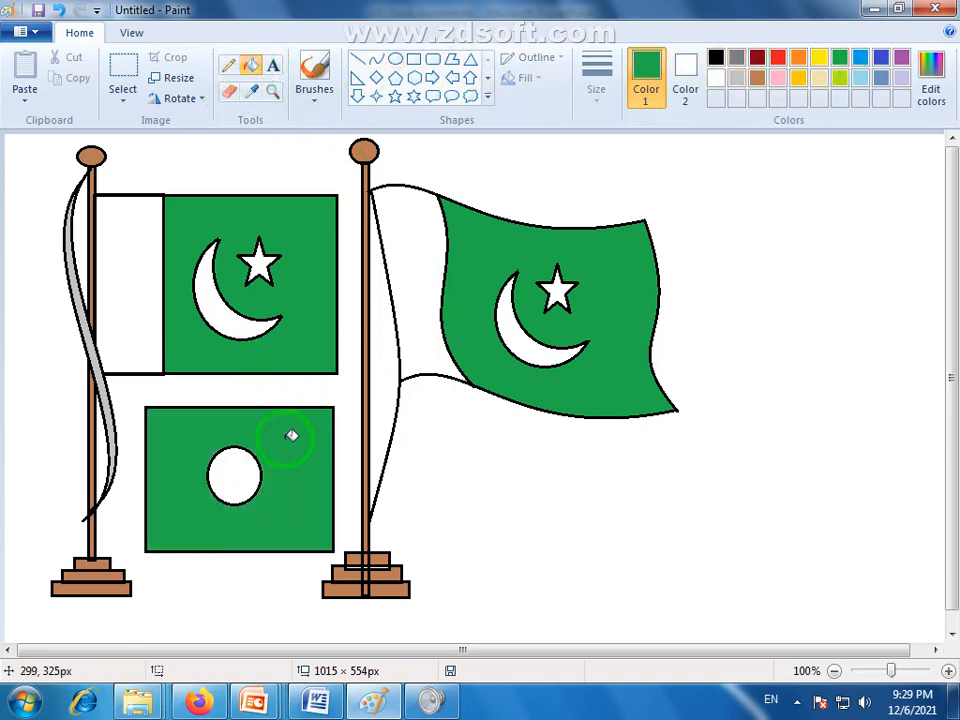
click(778, 57)
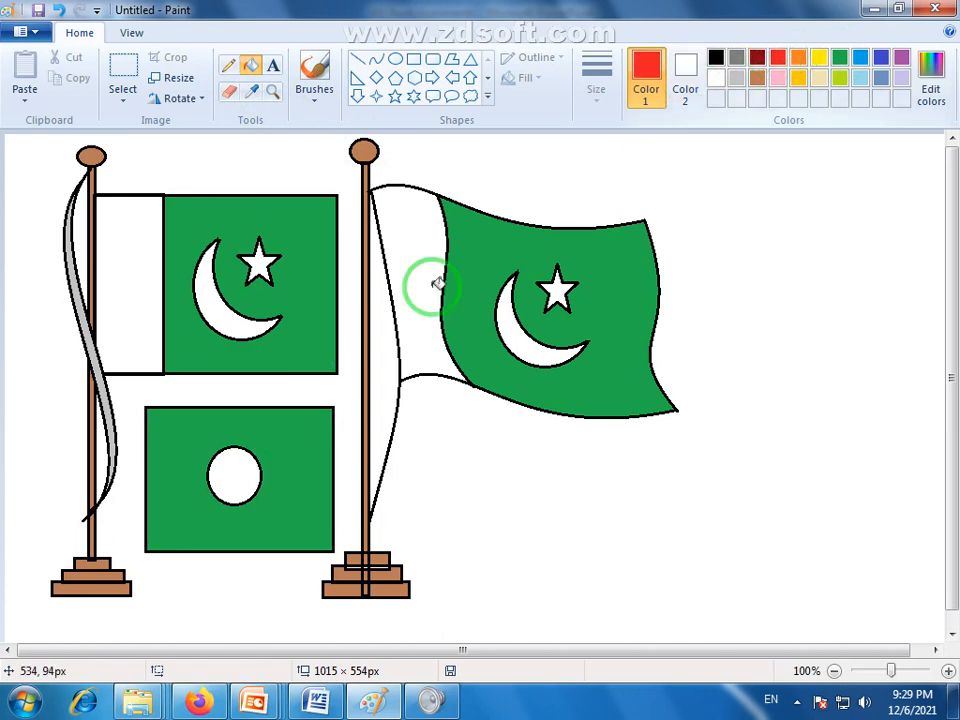
click(236, 472)
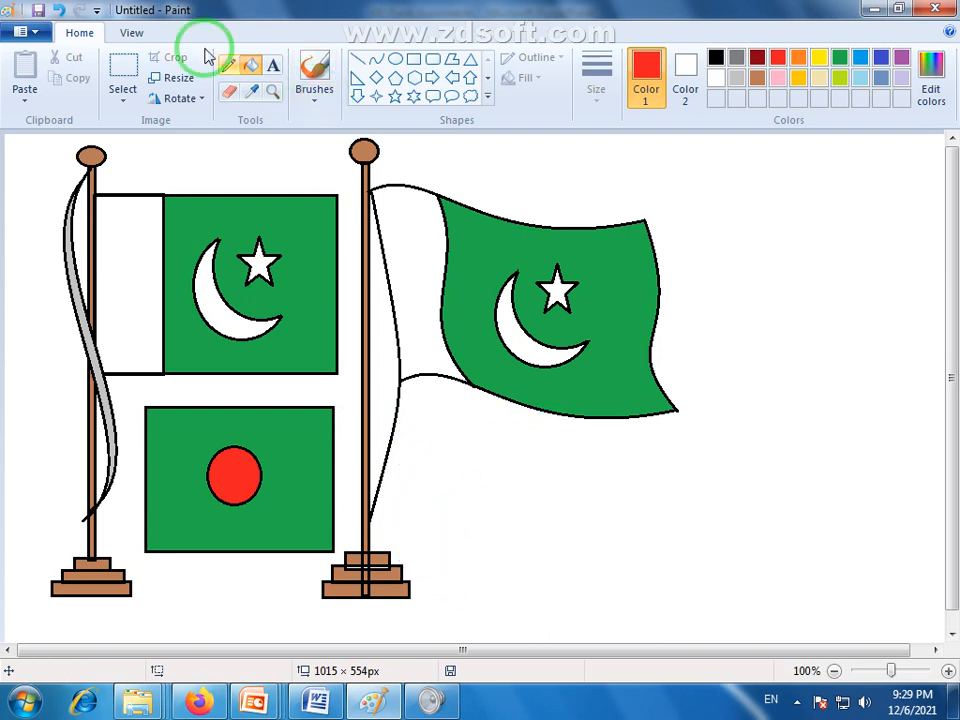
- Draw a rectangle about 225 × 155 px with a black outline below the waving flag
click(413, 60)
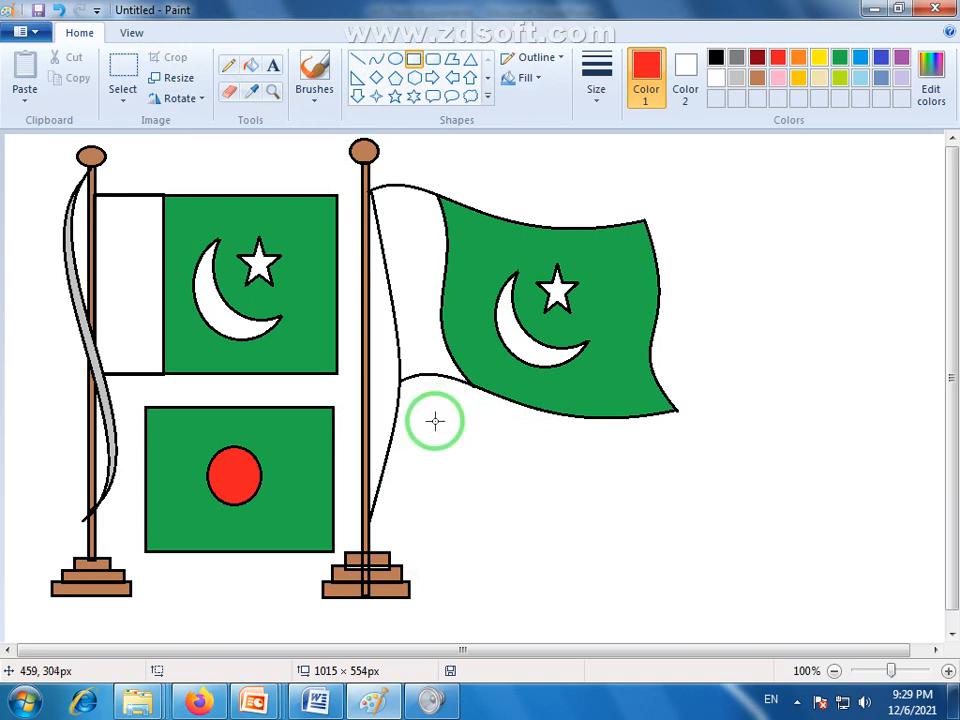
drag(646, 437, 435, 579)
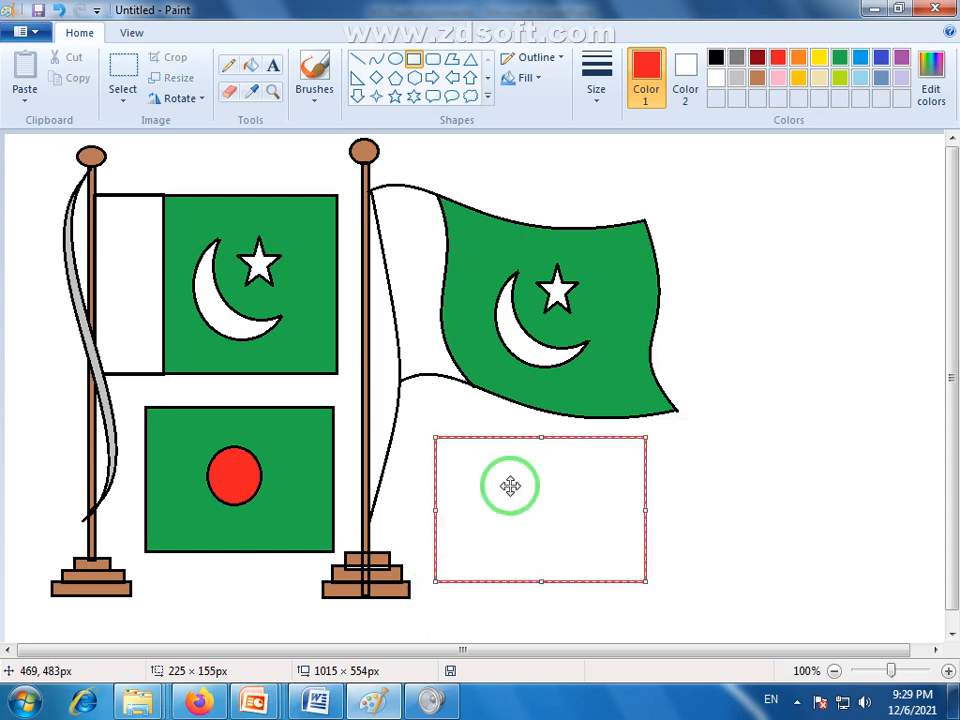
click(716, 57)
click(729, 477)
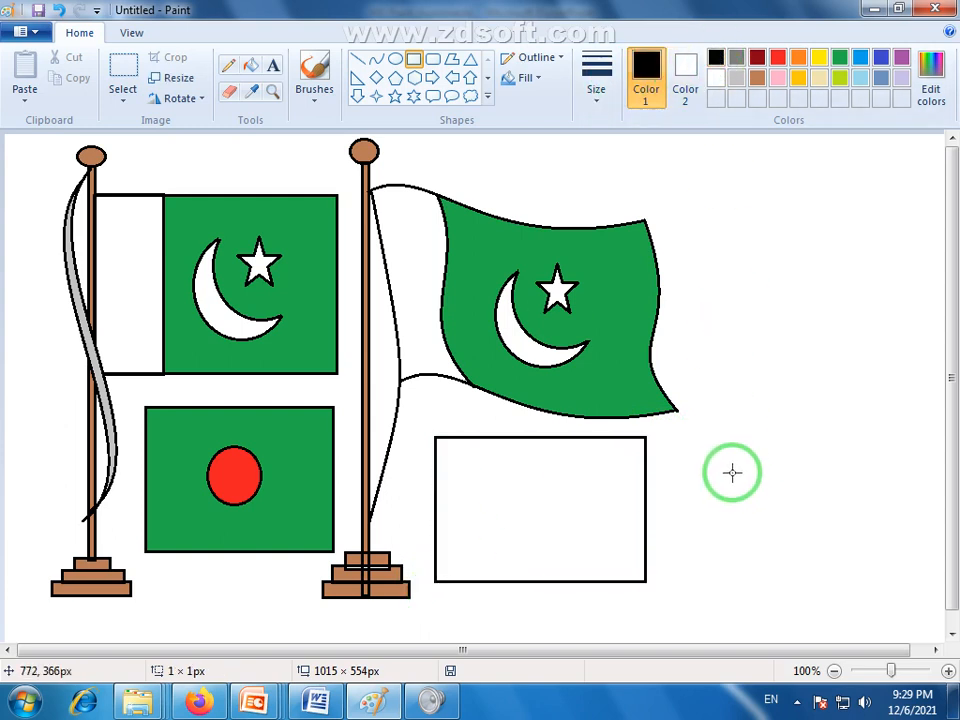
- Draw a full-width rectangle across the middle of the rectangle below the waving flag and a small circle at its centre
drag(435, 477, 643, 536)
click(694, 514)
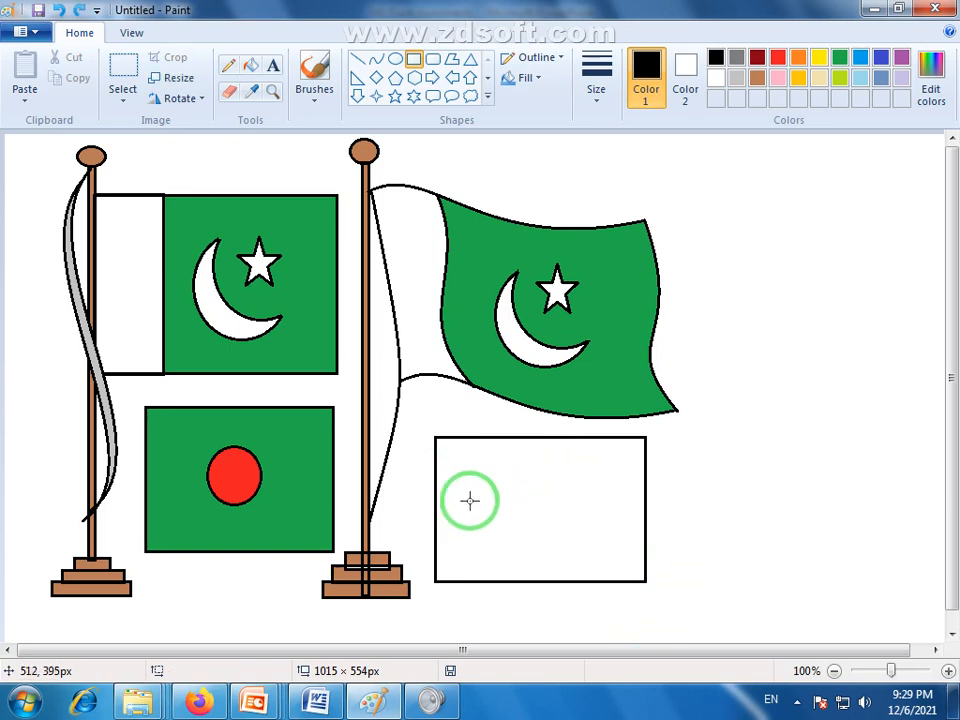
mouse_move(435, 478)
mouse_down()
mouse_move(572, 525)
mouse_move(644, 534)
mouse_up()
key(Down)
key(Down)
click(671, 537)
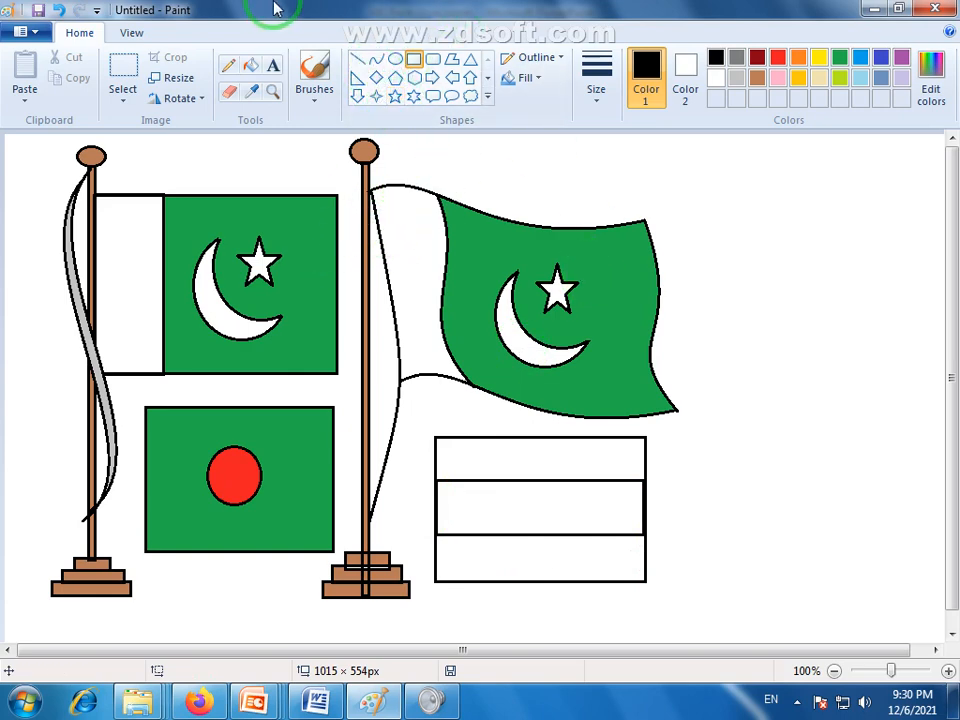
click(395, 59)
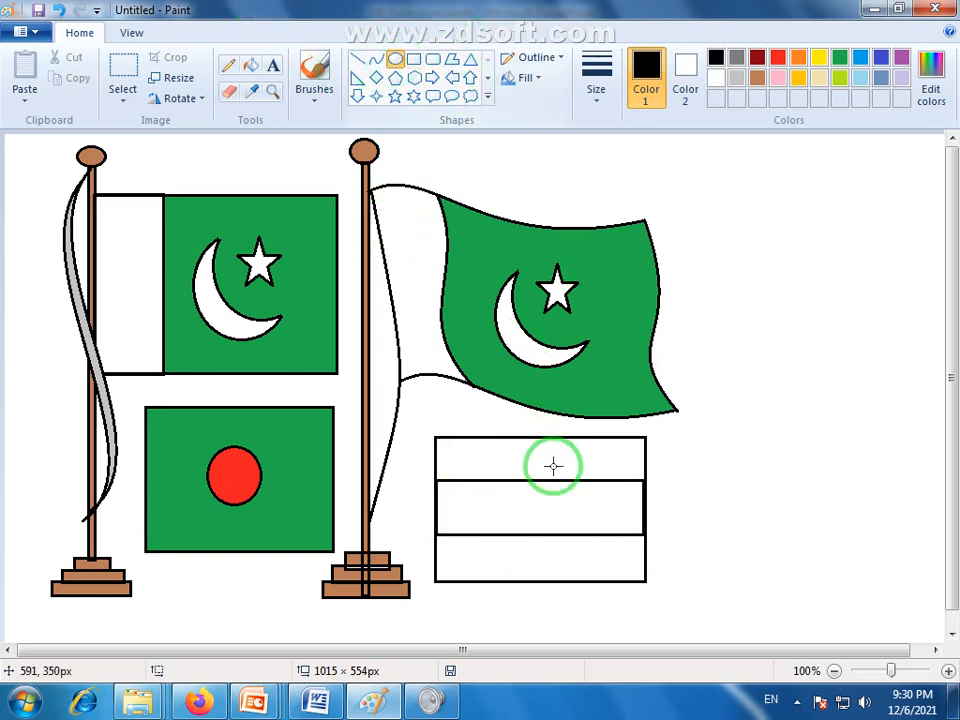
drag(519, 492, 551, 526)
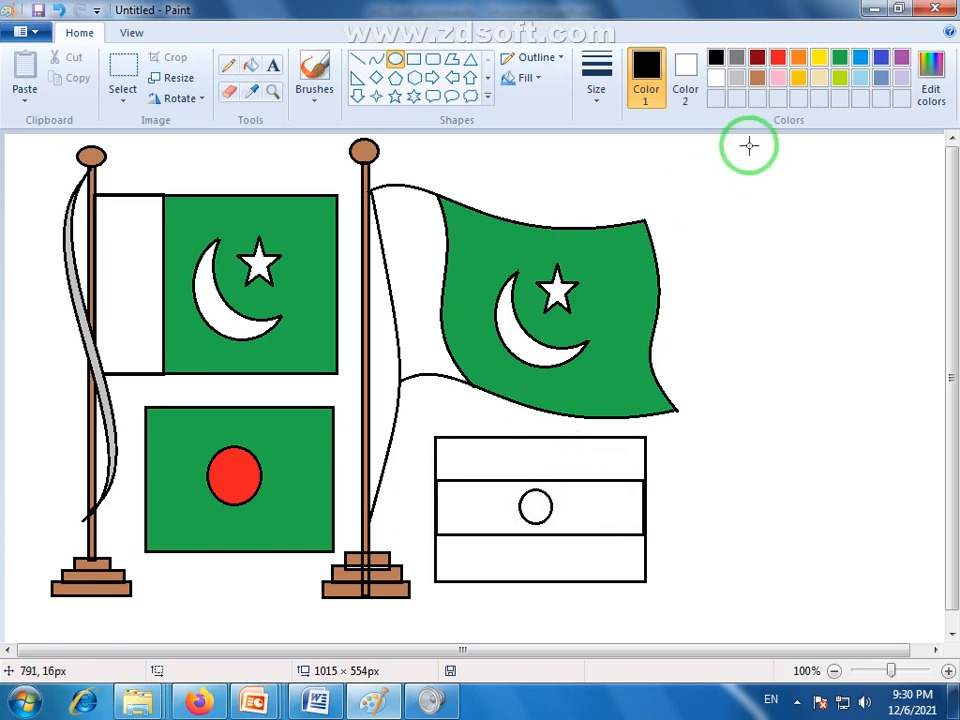
- Fill the new flag's upper band with orange, its lower band with green and the centre circle with light blue
click(798, 57)
click(250, 65)
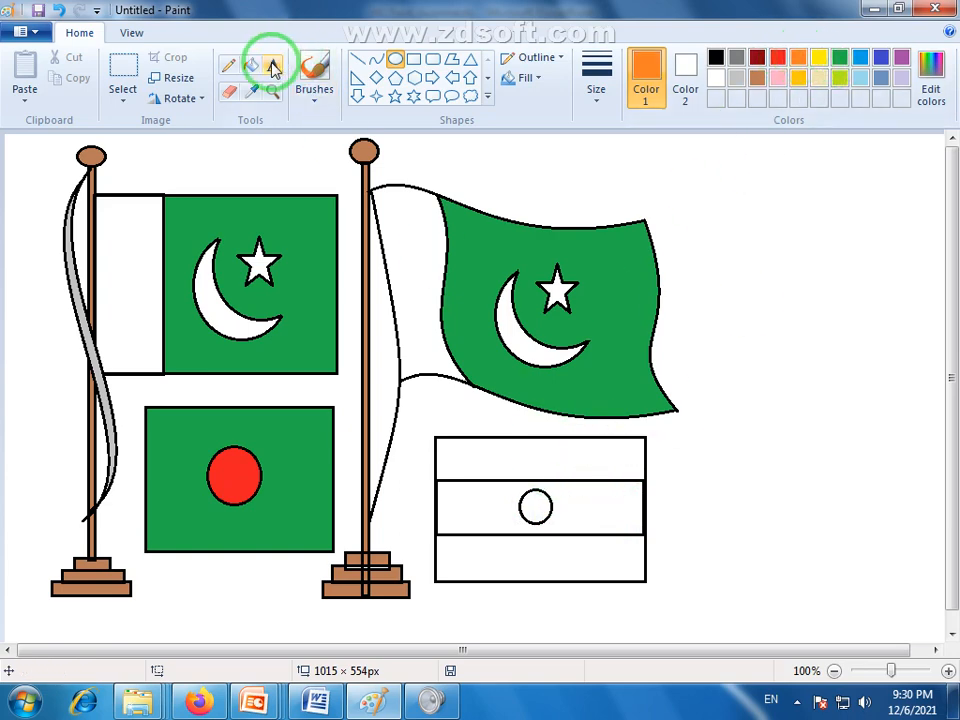
click(561, 445)
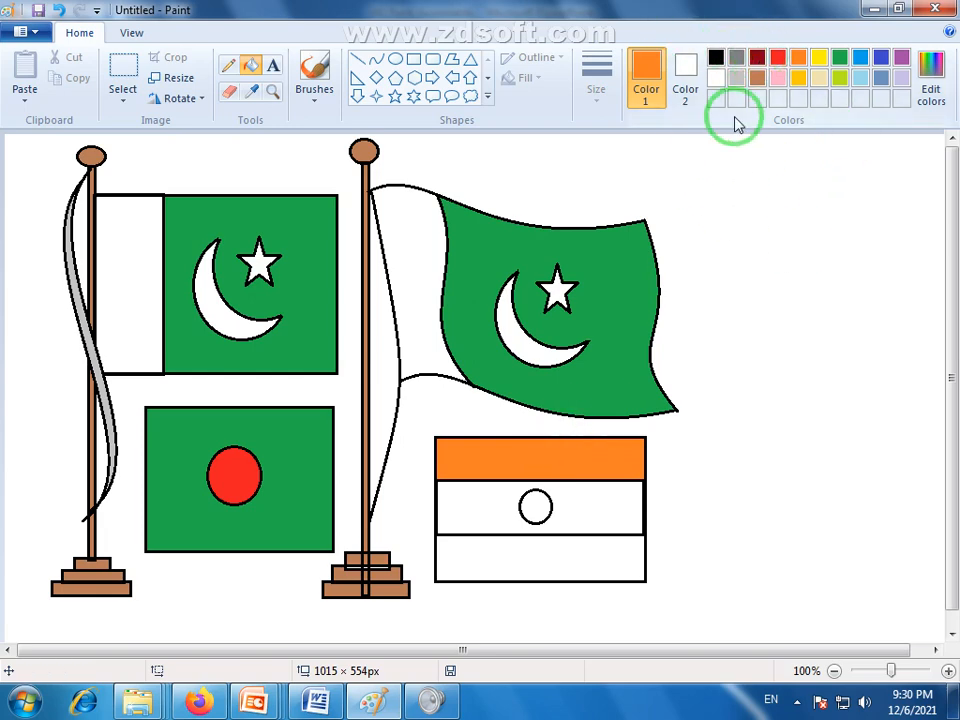
click(839, 57)
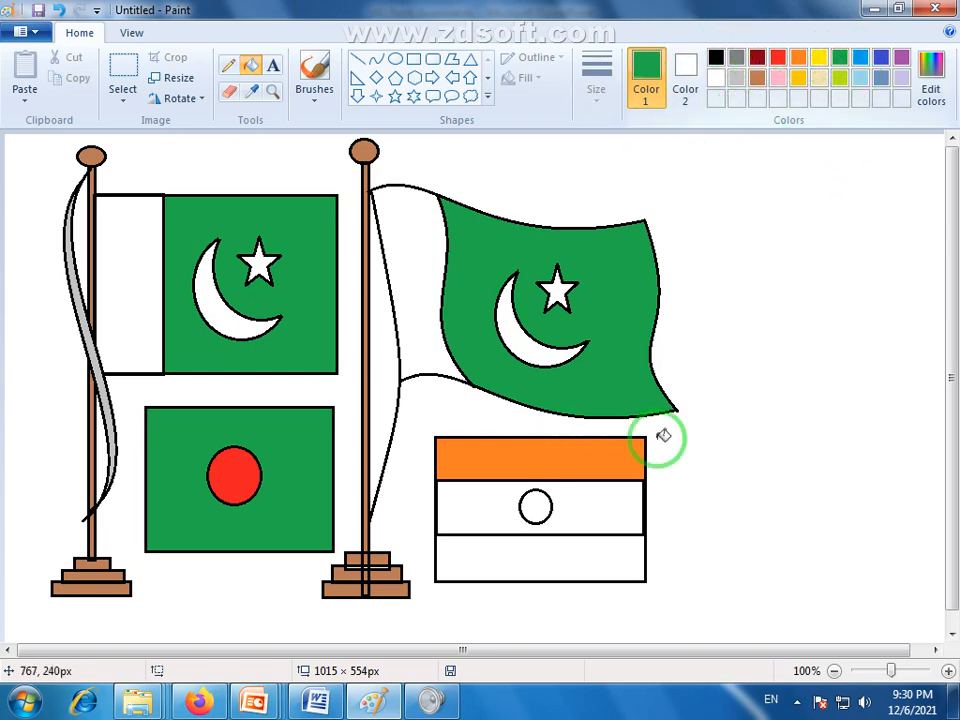
click(553, 551)
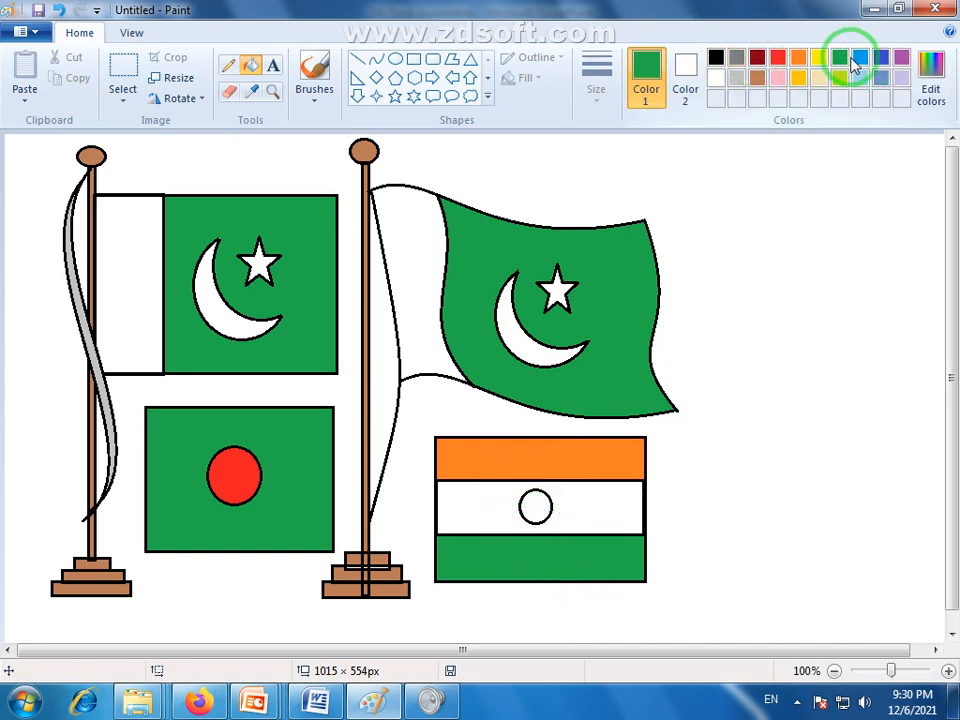
click(519, 510)
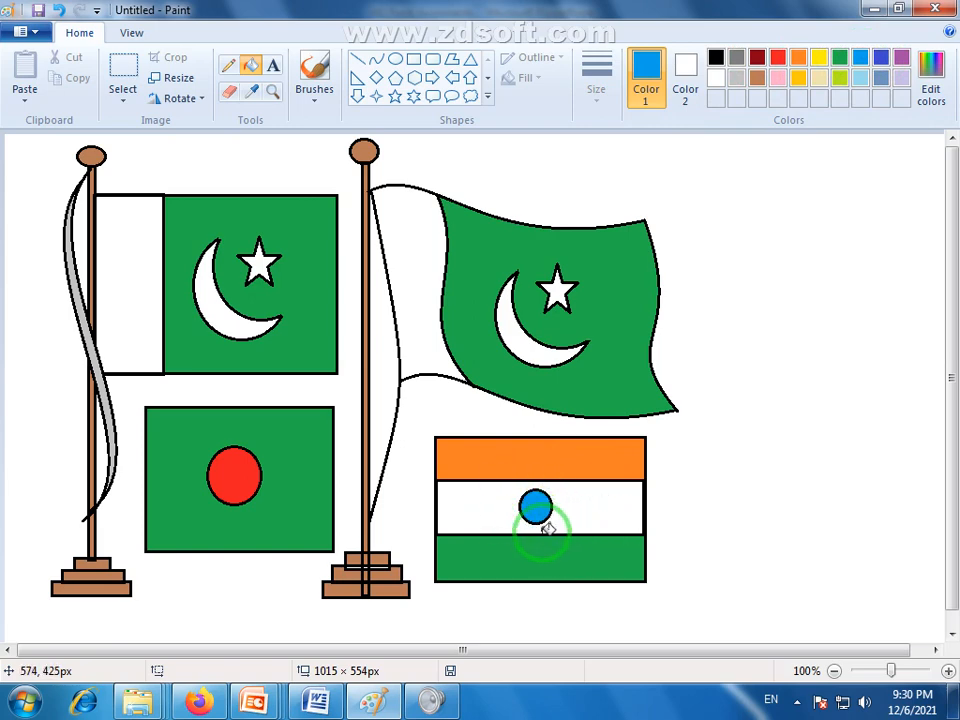
- Draw a light blue six-pointed star about 24 × 29 px on the blank canvas beside the waving flag
click(414, 97)
drag(530, 494, 540, 510)
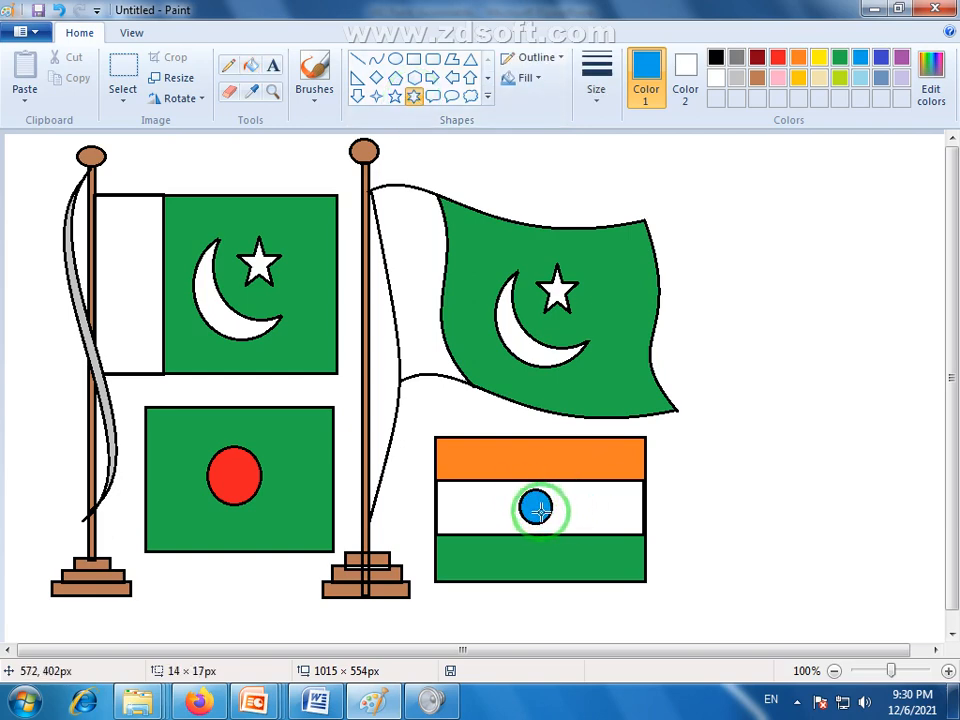
click(680, 68)
click(767, 513)
mouse_move(731, 356)
mouse_down()
mouse_move(751, 386)
mouse_move(750, 378)
mouse_up()
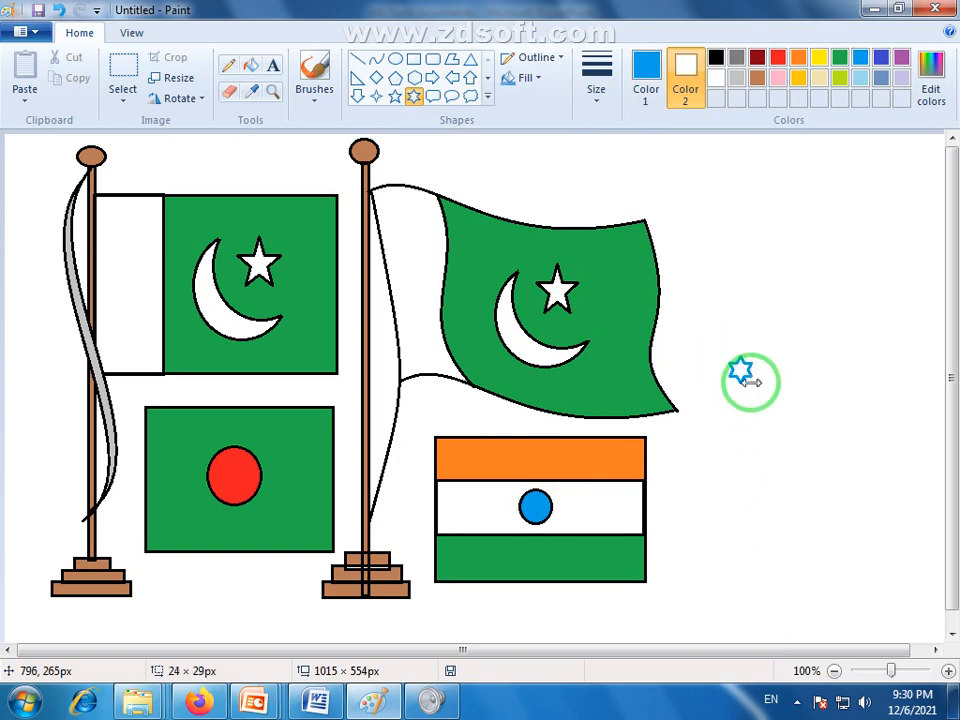
click(716, 58)
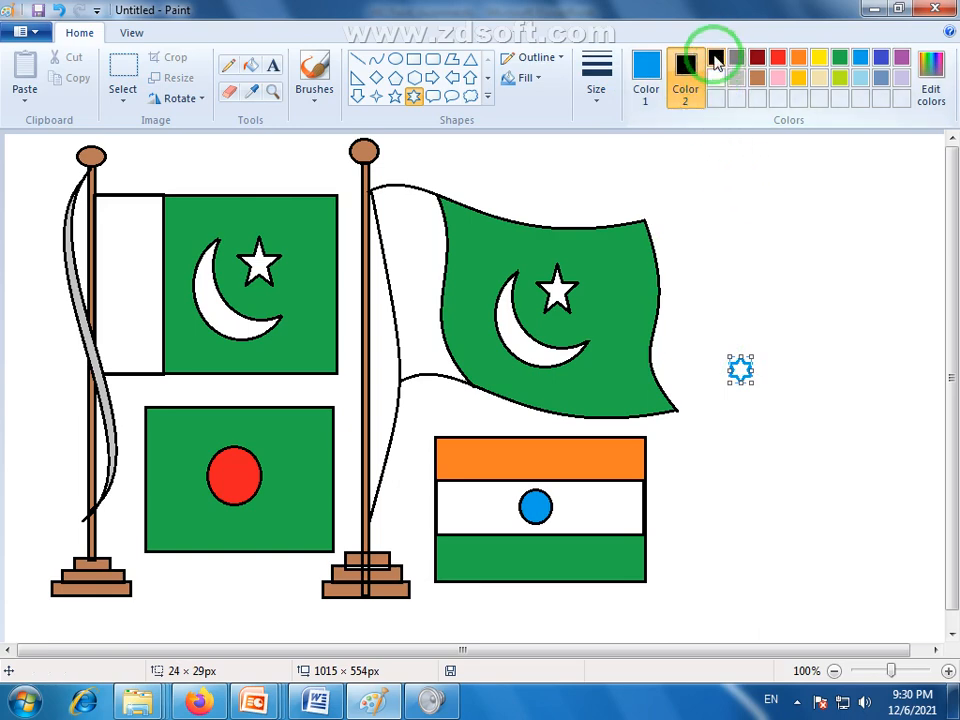
click(731, 410)
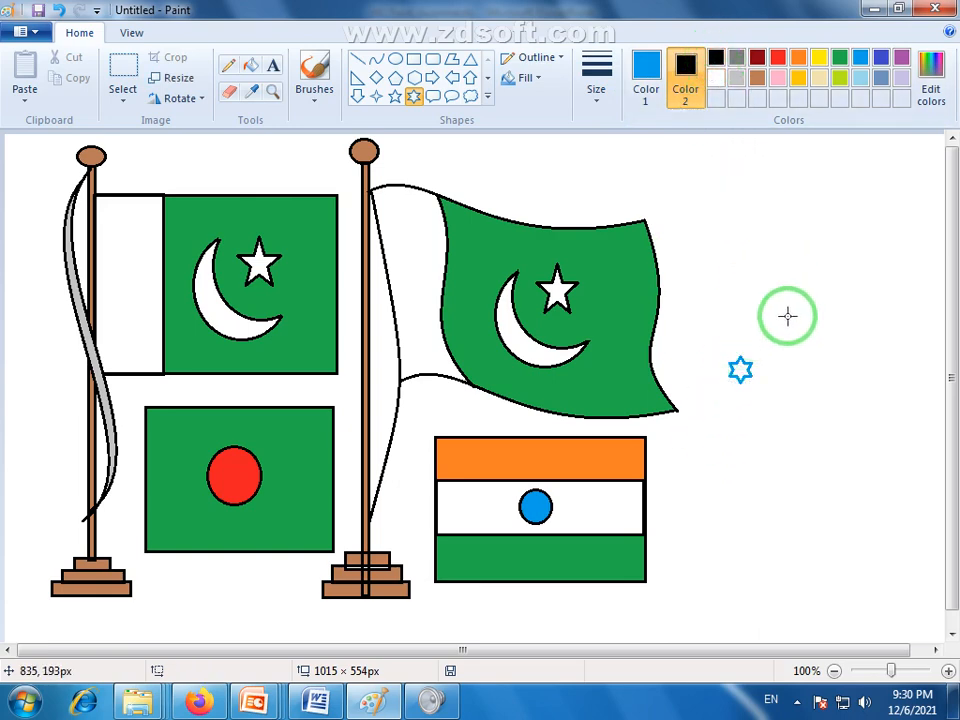
drag(781, 328, 708, 408)
key(ctrl+z)
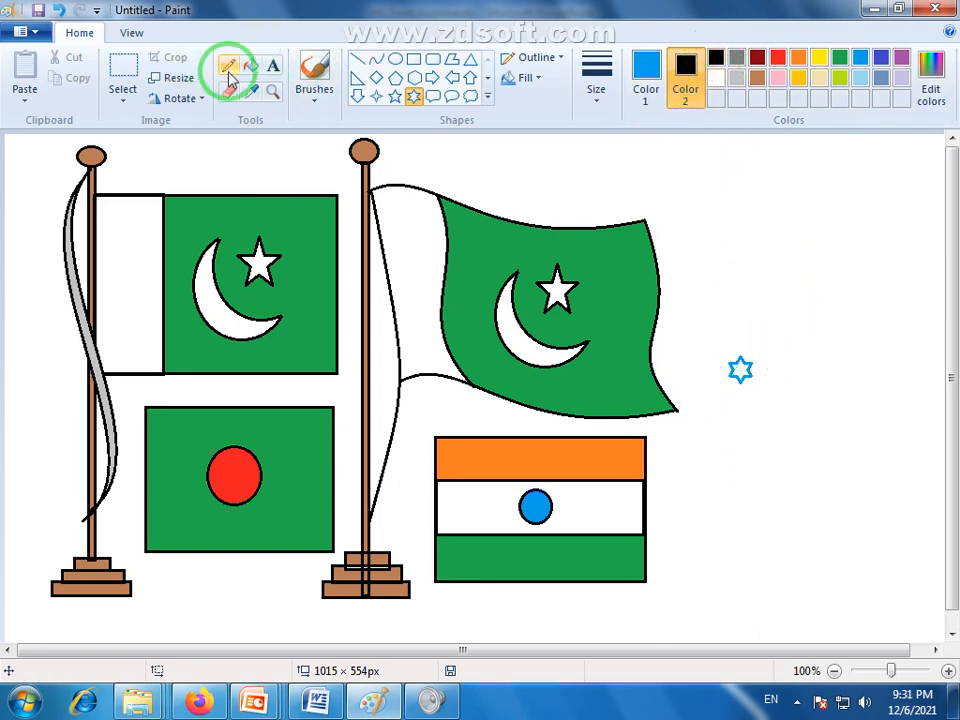
- Delete the light blue six-pointed star beside the waving flag, using white as the background color
click(137, 68)
drag(707, 308, 833, 463)
key(Delete)
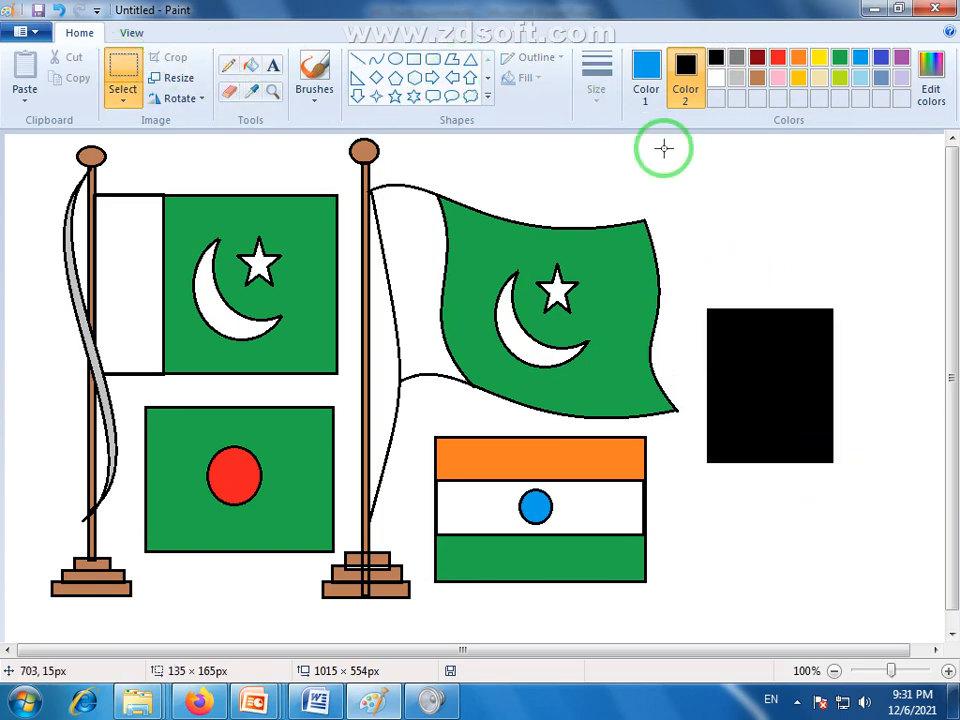
key(ctrl+z)
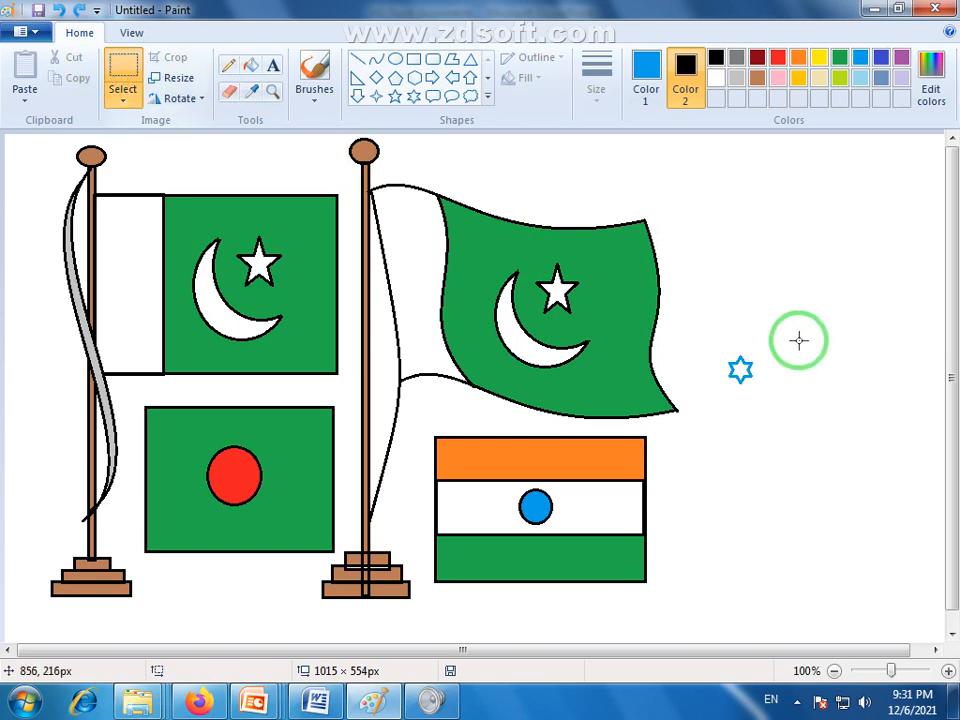
drag(722, 343, 772, 403)
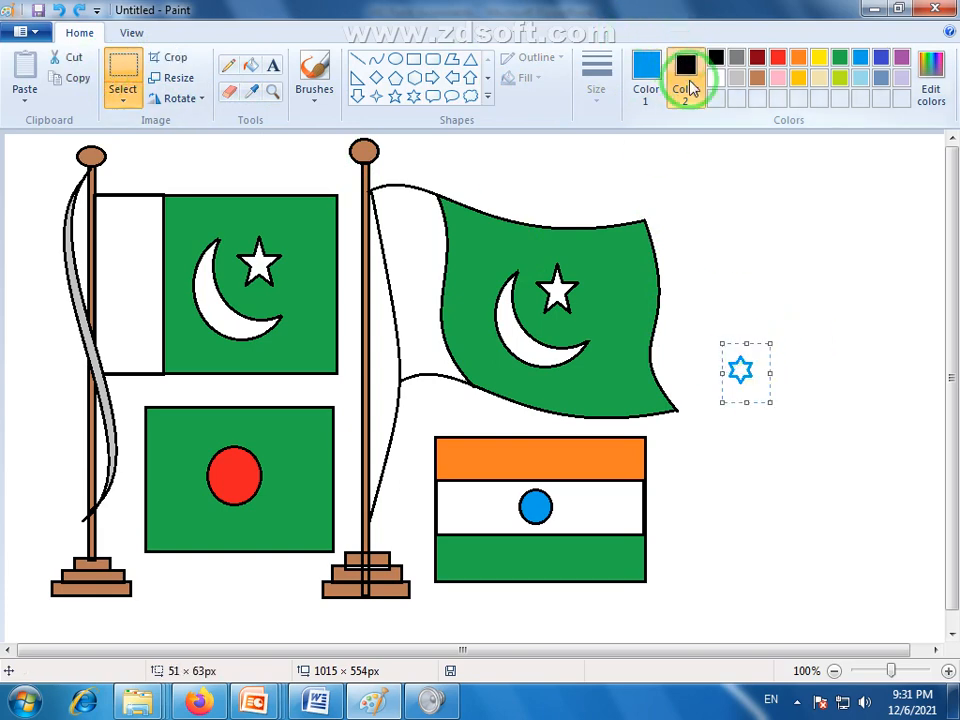
drag(716, 340, 765, 399)
key(Delete)
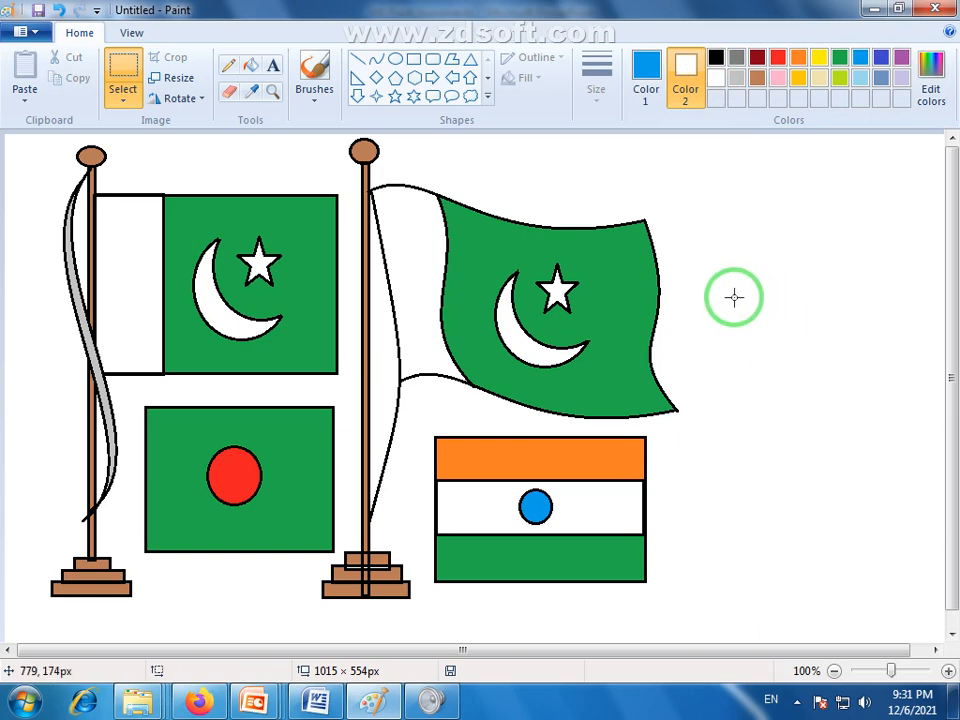
- Draw a black-outlined six-pointed star about 19 × 23 px on the blank canvas beside the striped flag
click(645, 70)
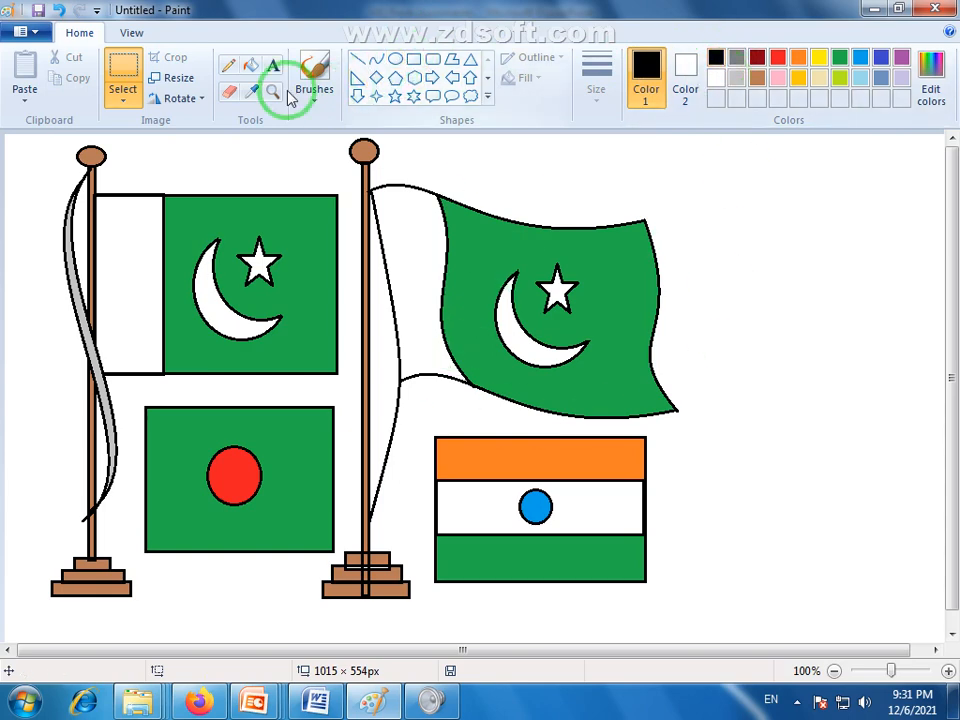
click(415, 99)
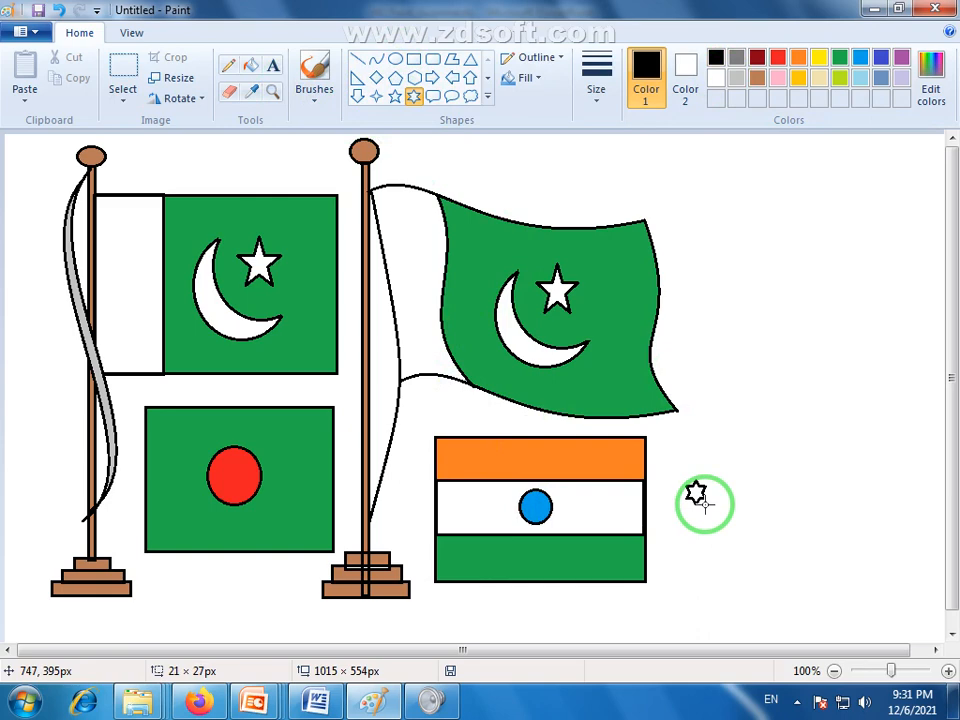
drag(685, 479, 704, 501)
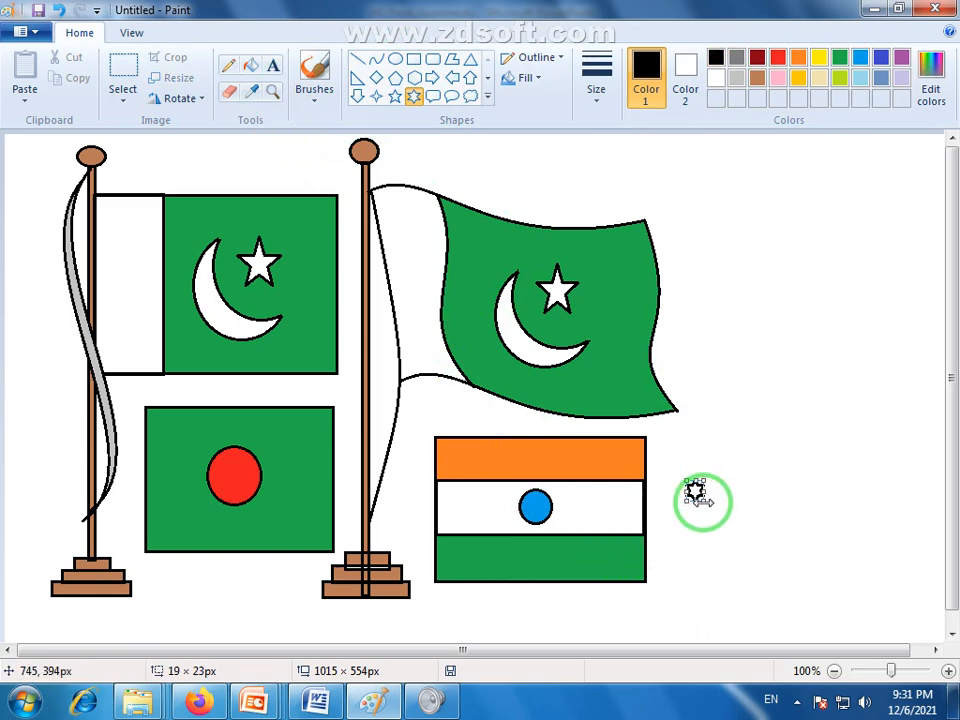
- Move the six-pointed star onto the centre of the blue circle in the striped flag
click(271, 91)
click(625, 520)
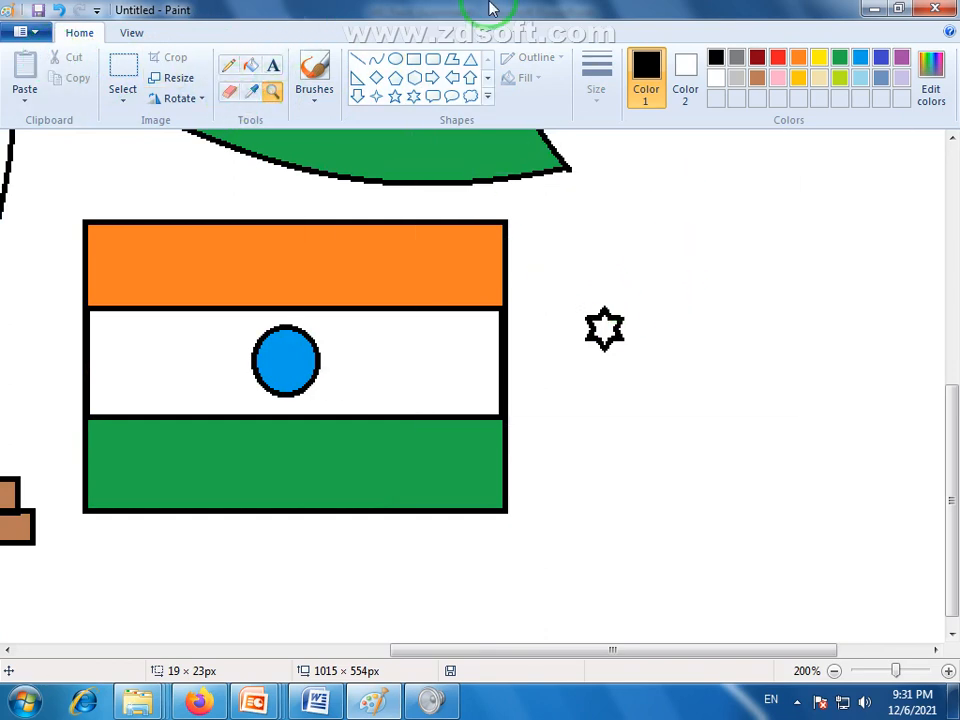
click(119, 70)
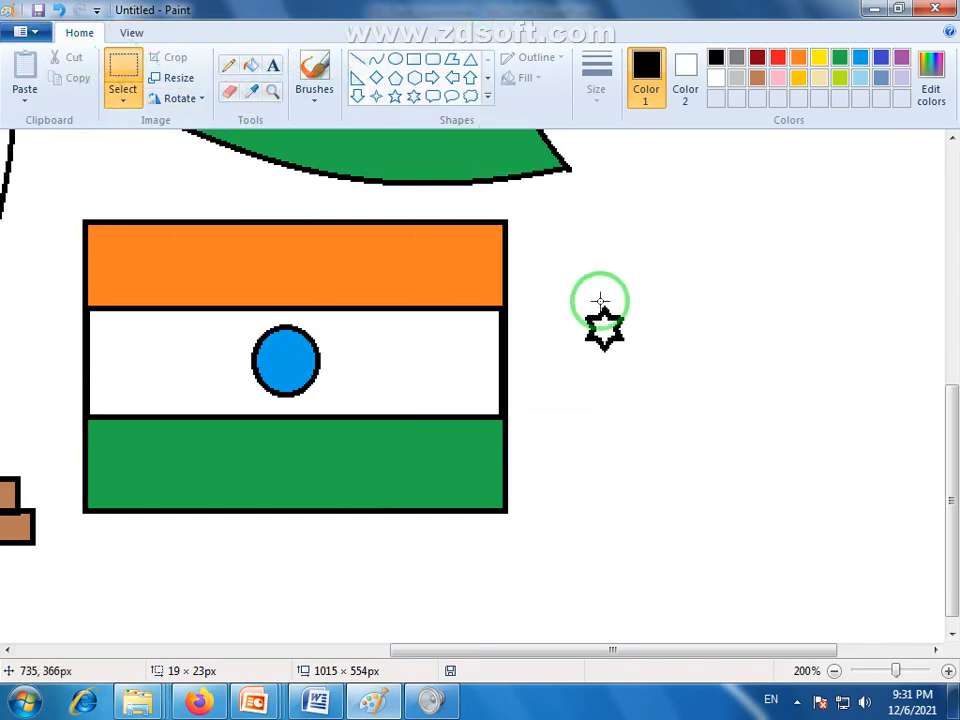
mouse_move(570, 288)
mouse_down()
mouse_move(636, 371)
mouse_move(414, 358)
mouse_move(287, 370)
mouse_move(292, 364)
mouse_up()
- Fill the six-pointed star, including its outline, with white
click(686, 72)
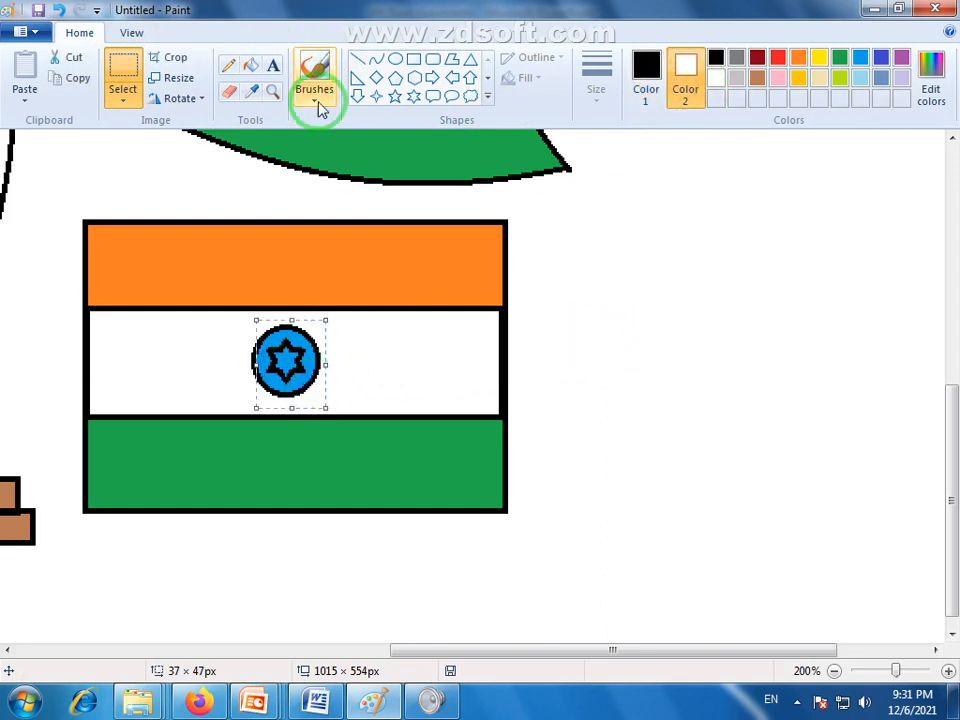
click(250, 65)
click(310, 374)
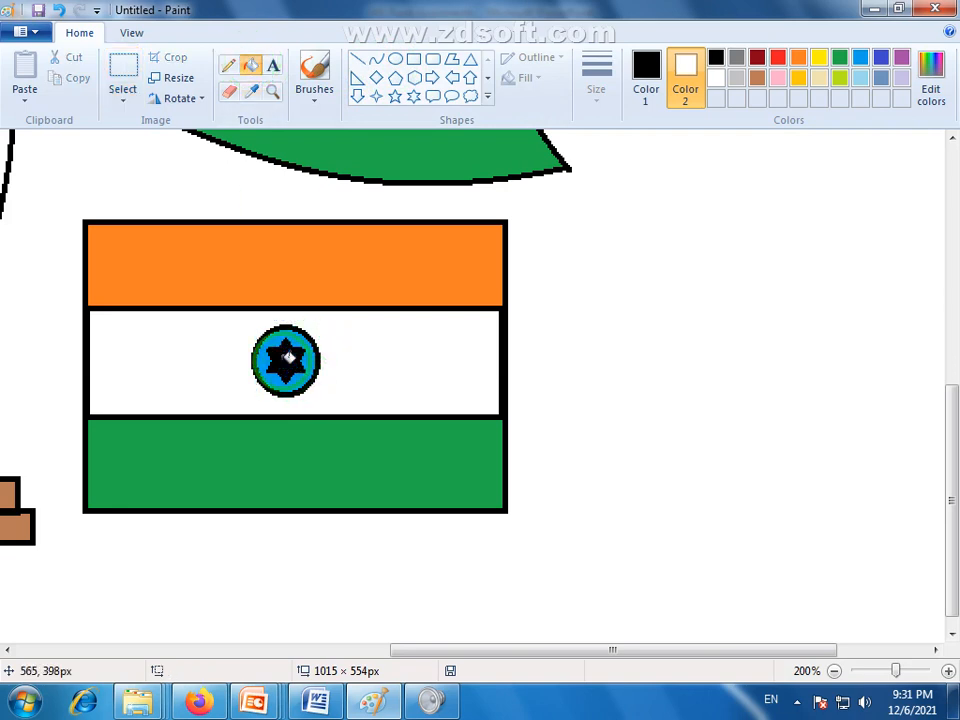
click(643, 72)
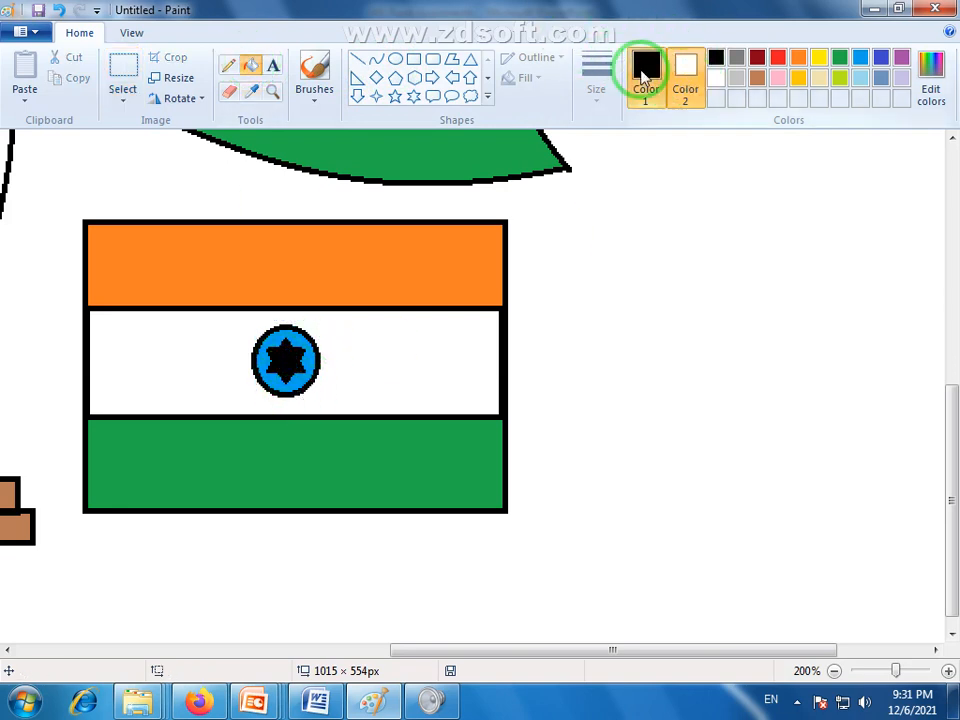
click(287, 360)
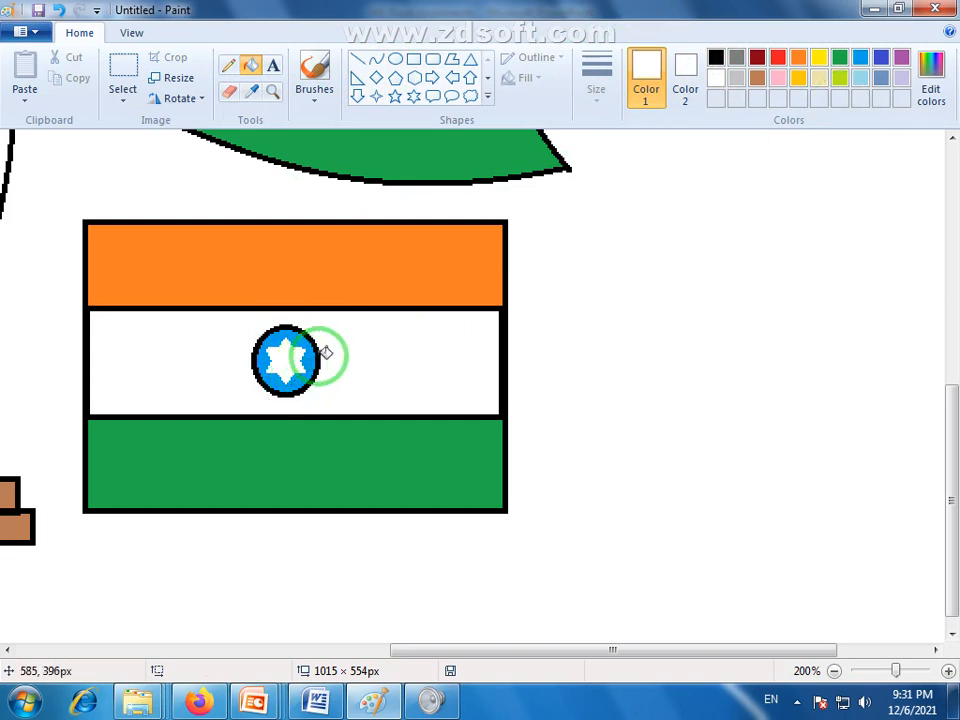
- Recolor the black outline of the circle around the star to light blue, undoing any misplaced fills
click(321, 357)
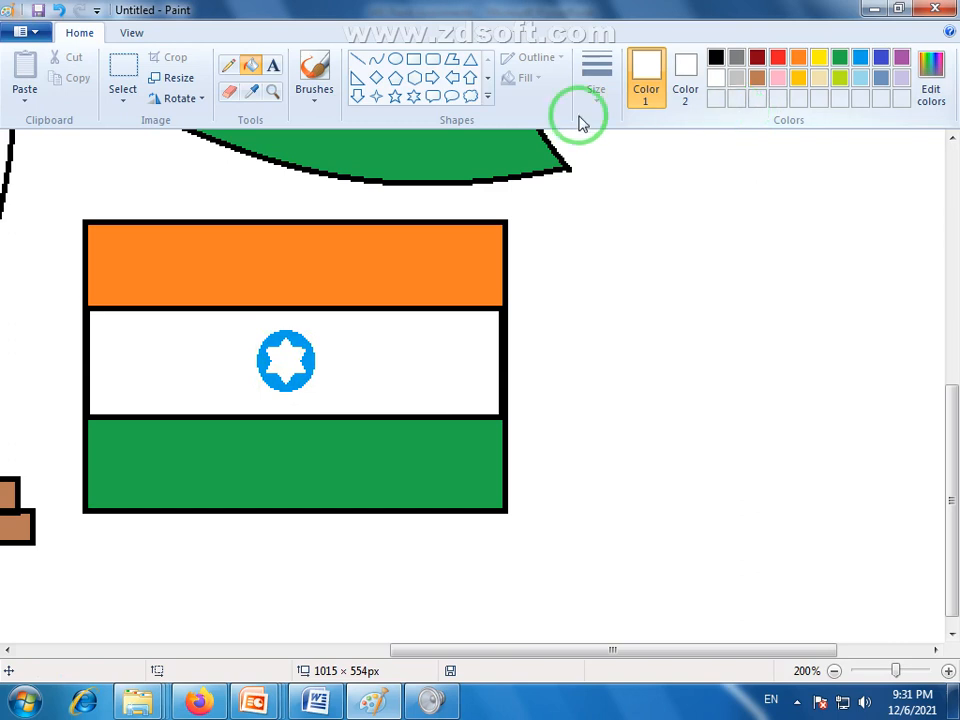
key(ctrl+z)
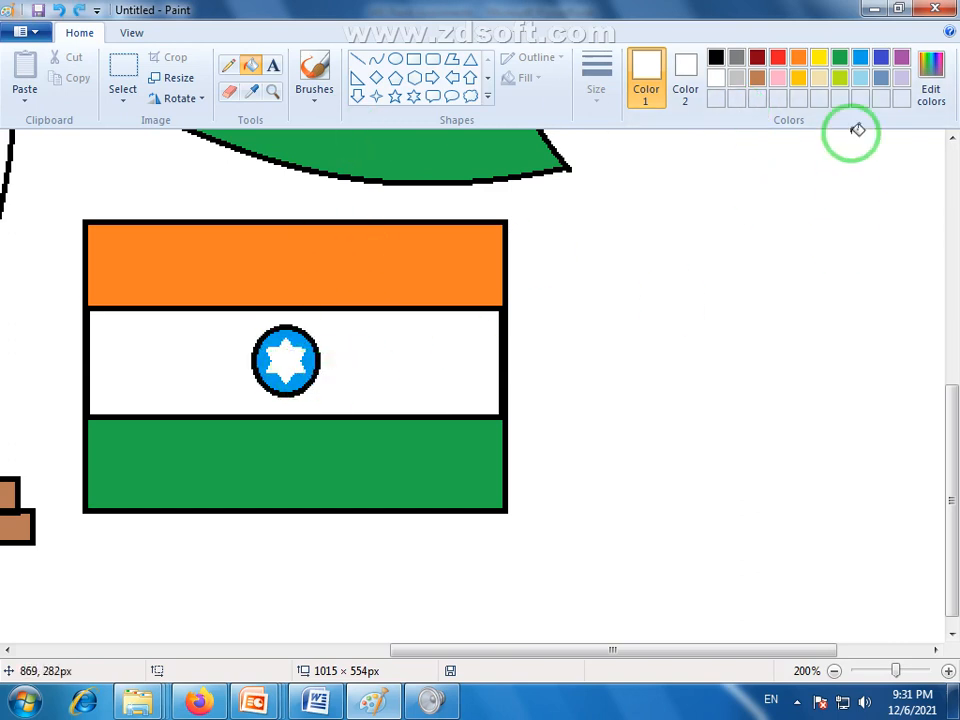
click(864, 60)
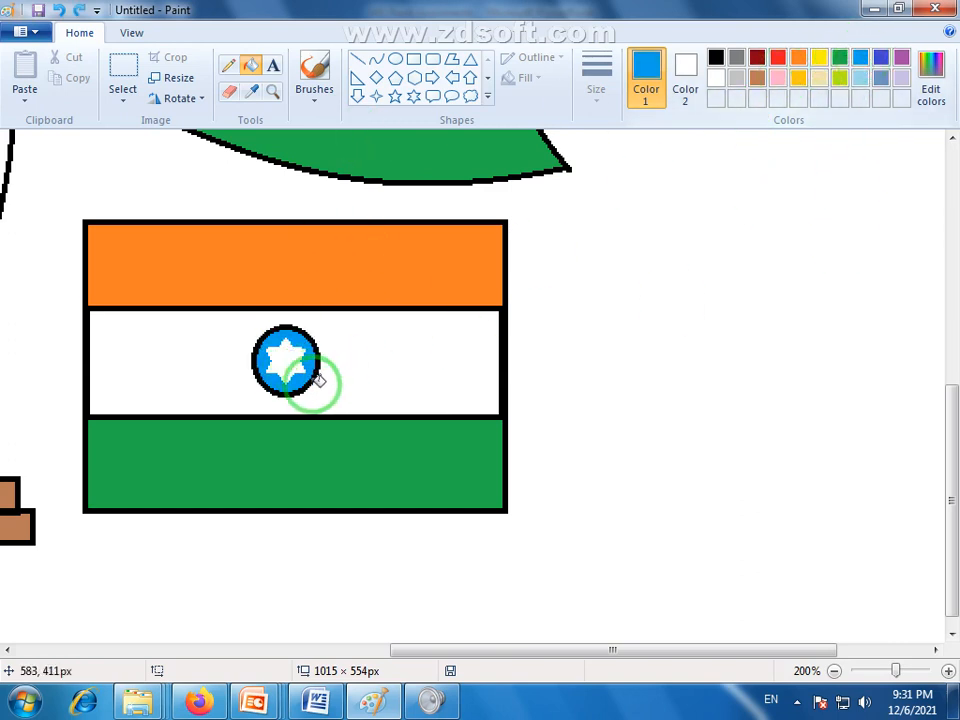
click(315, 382)
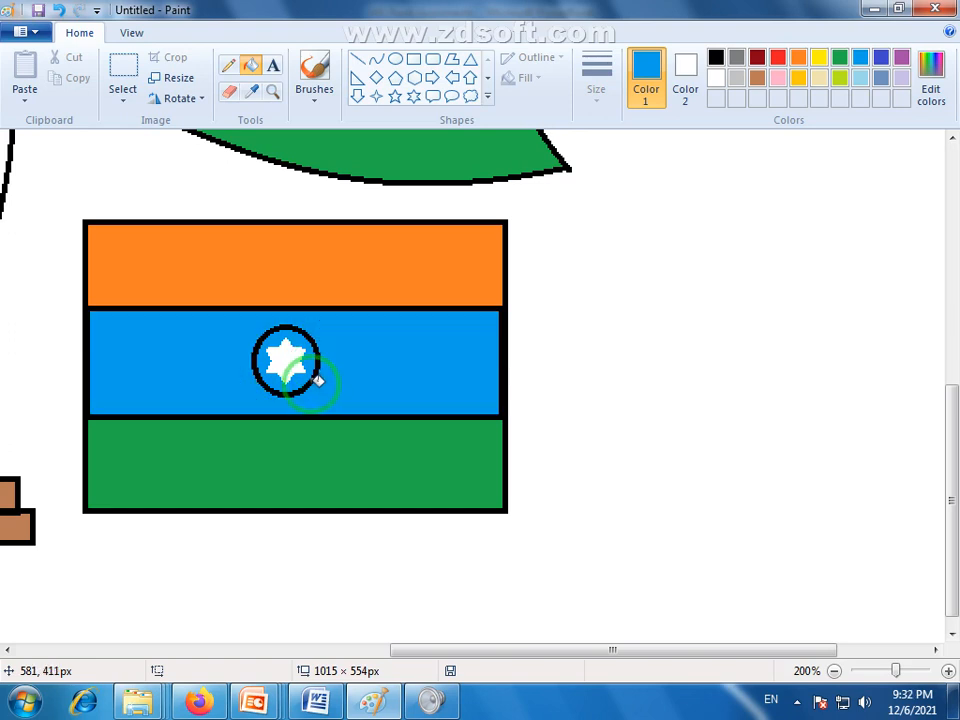
key(ctrl+z)
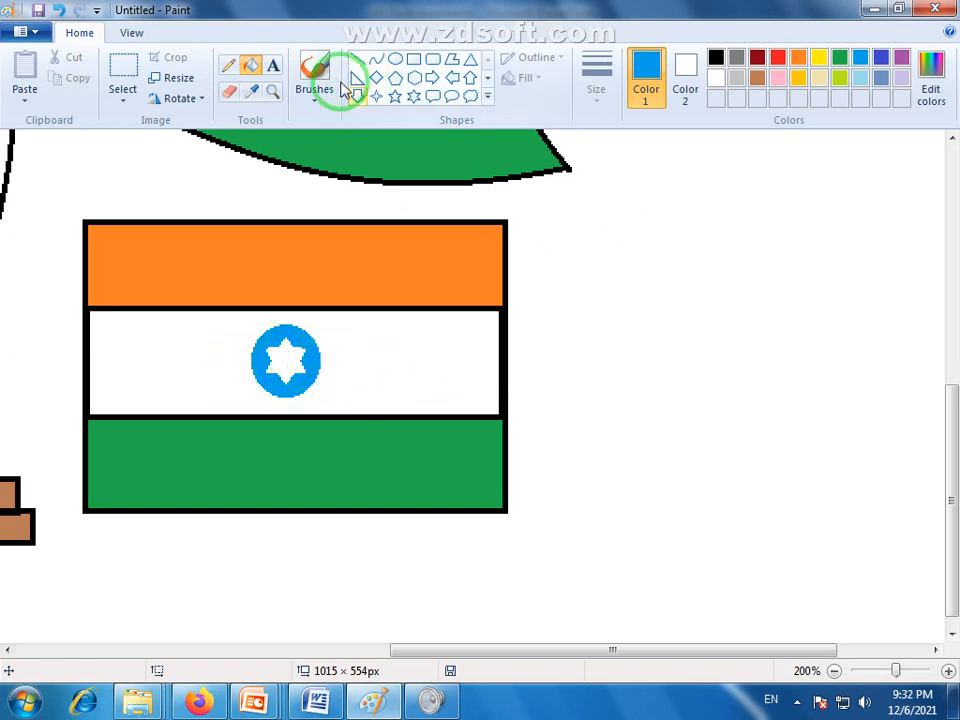
- Return the canvas to 100% zoom with all the flags in view and choose the Line tool
click(272, 91)
right_click(508, 297)
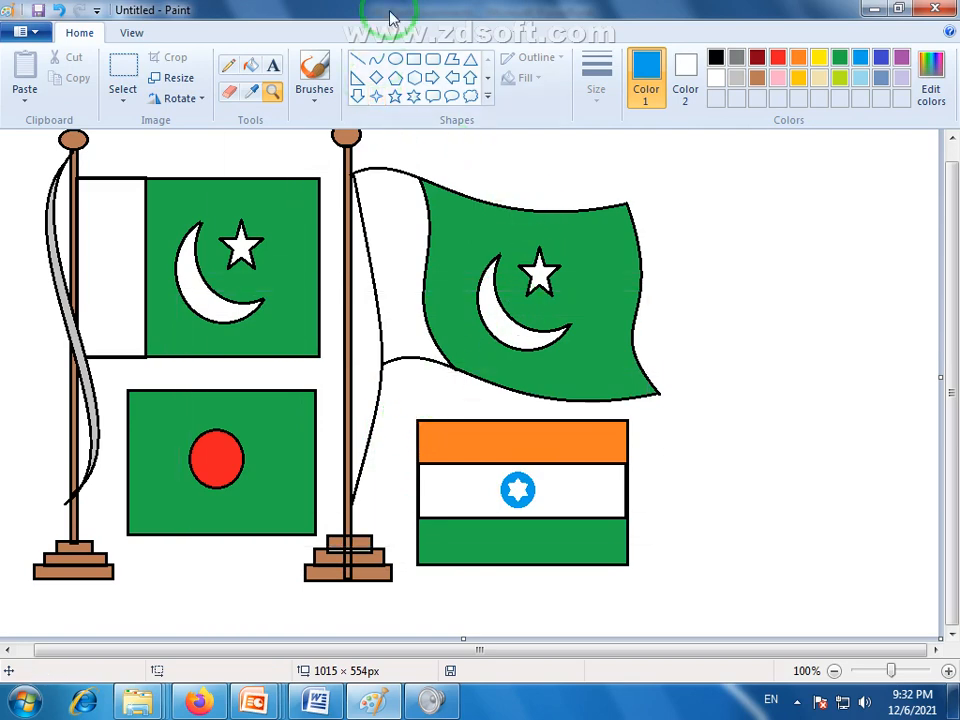
click(357, 59)
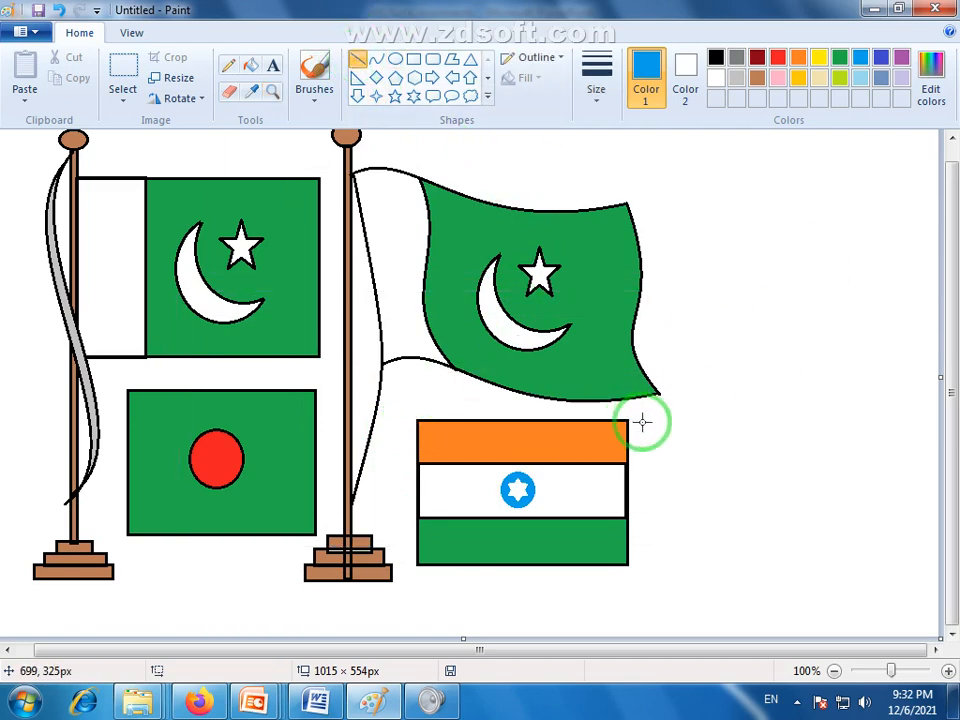
drag(948, 390, 946, 342)
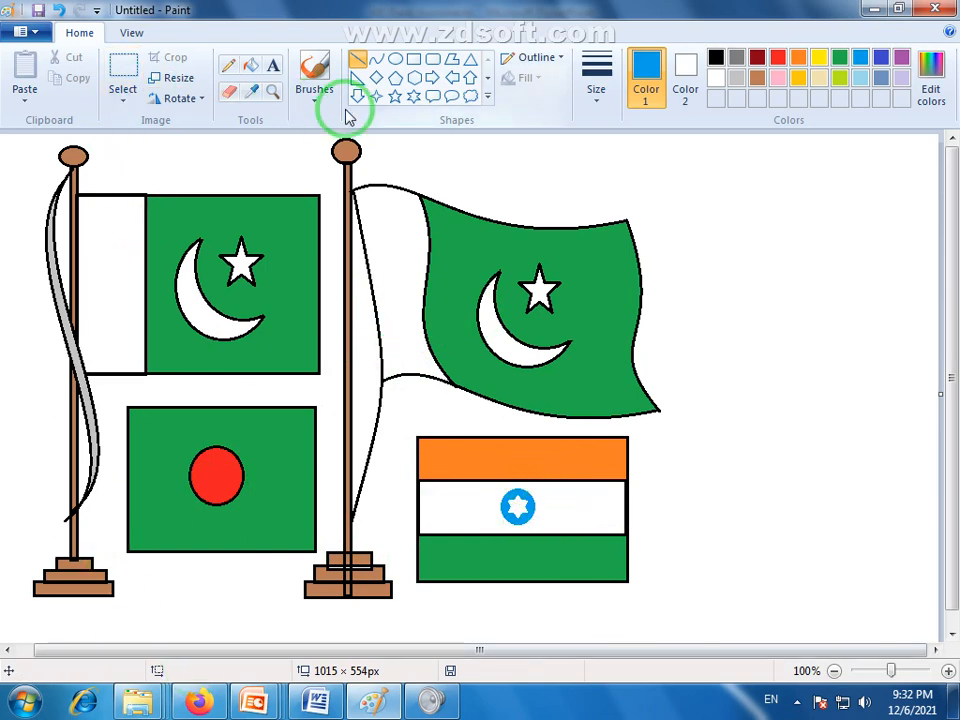
- Select the area containing all four flags and their poles on the canvas and copy it
click(118, 77)
mouse_move(17, 141)
mouse_down()
mouse_move(178, 313)
mouse_move(502, 567)
mouse_move(670, 611)
mouse_up()
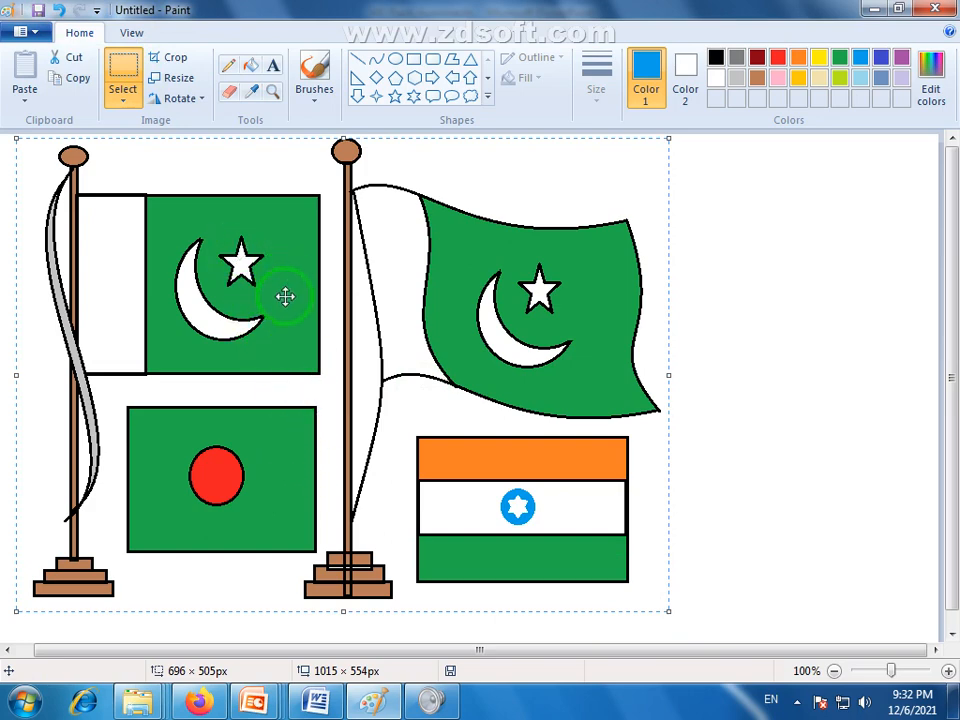
right_click(250, 288)
click(291, 320)
- Switch to the MS Paint Assinments presentation in PowerPoint and paste the copied flags drawing onto slide 1
click(275, 698)
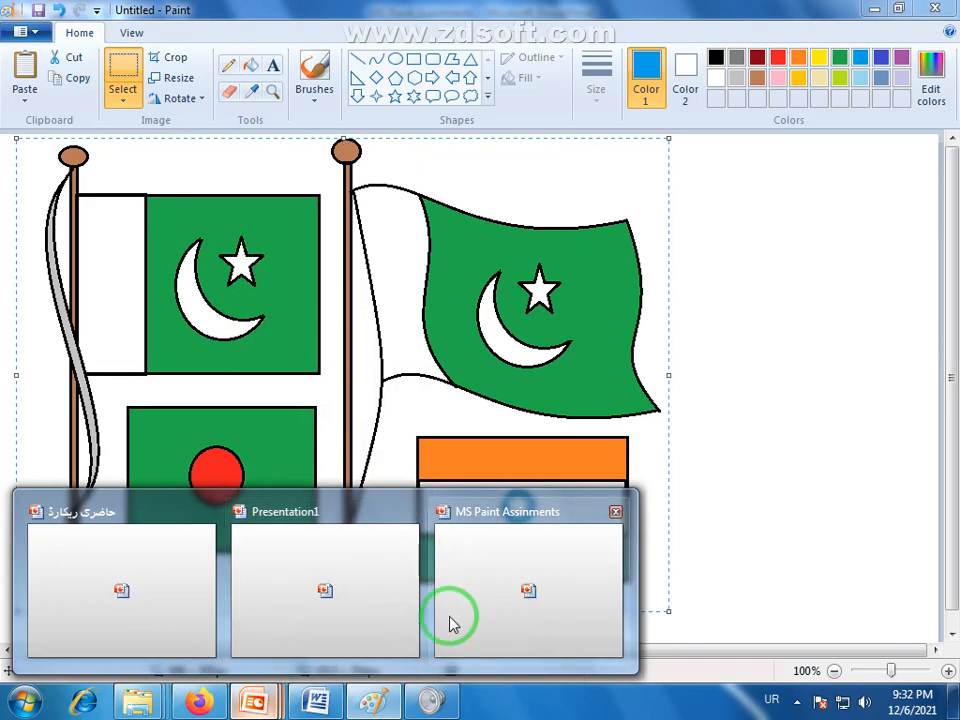
click(525, 583)
right_click(278, 284)
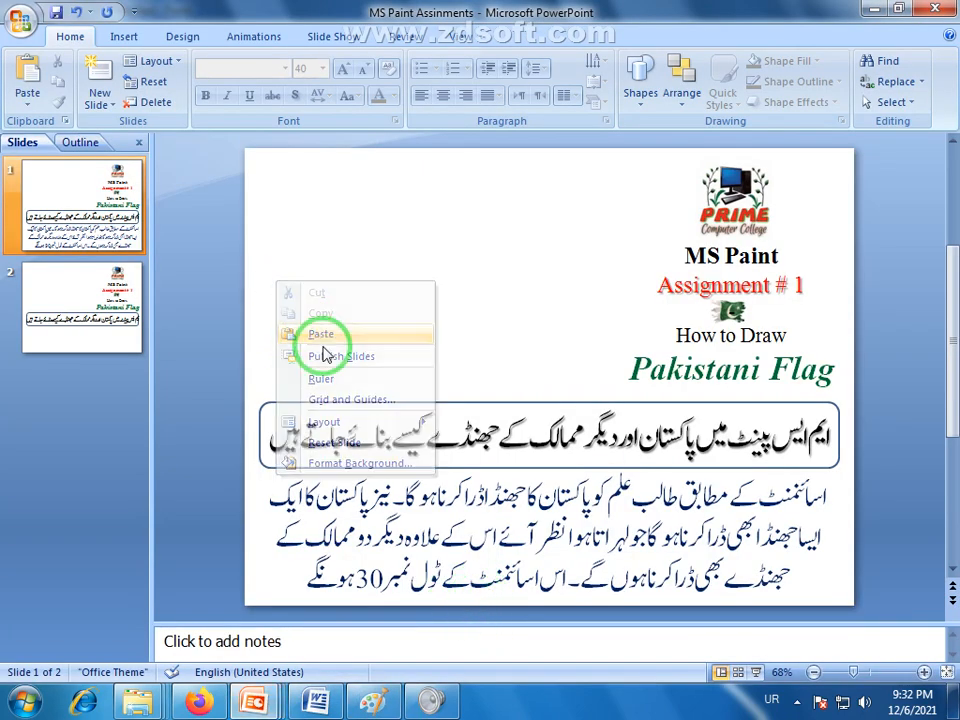
click(316, 334)
- Shrink the pasted flags picture and position it in the empty area above the Urdu heading, beside the assignment title
drag(768, 217, 580, 354)
drag(485, 456, 412, 254)
drag(497, 328, 517, 315)
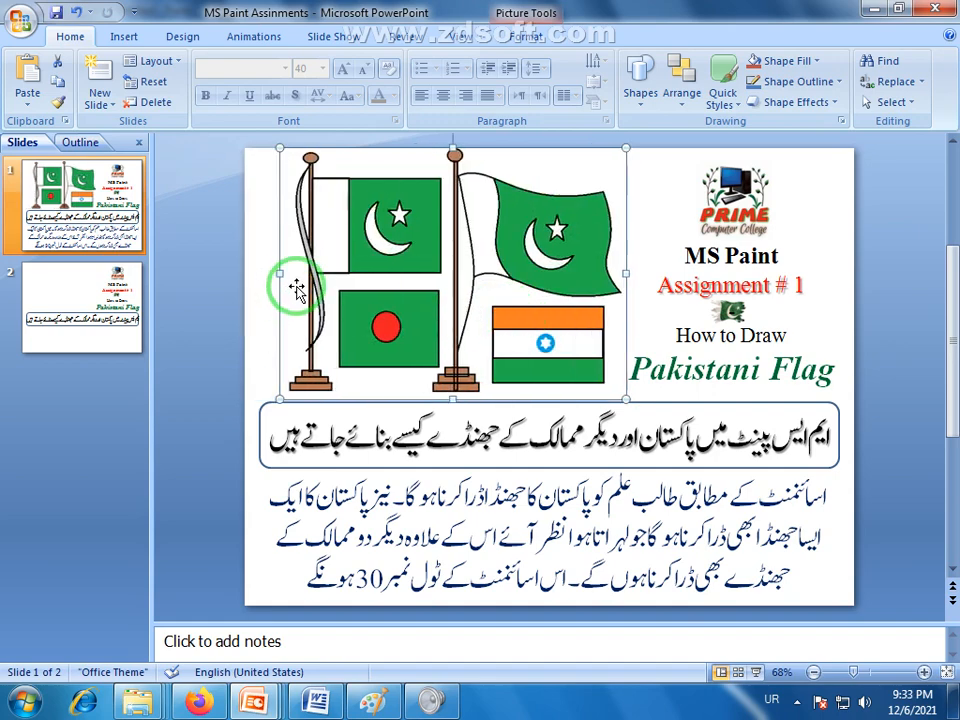
drag(361, 295, 335, 295)
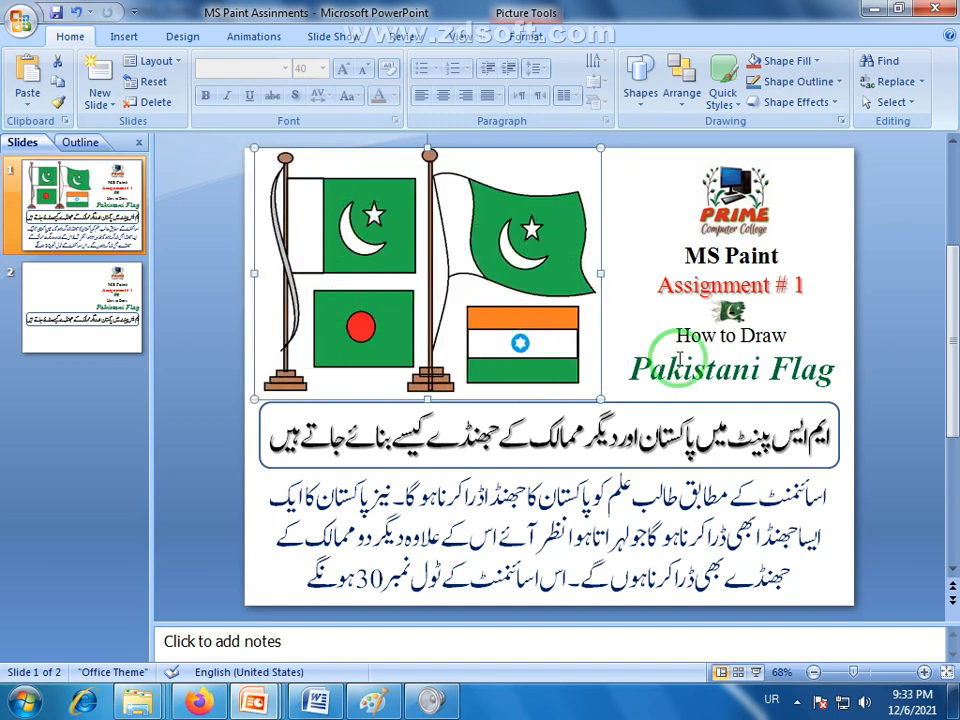
click(877, 338)
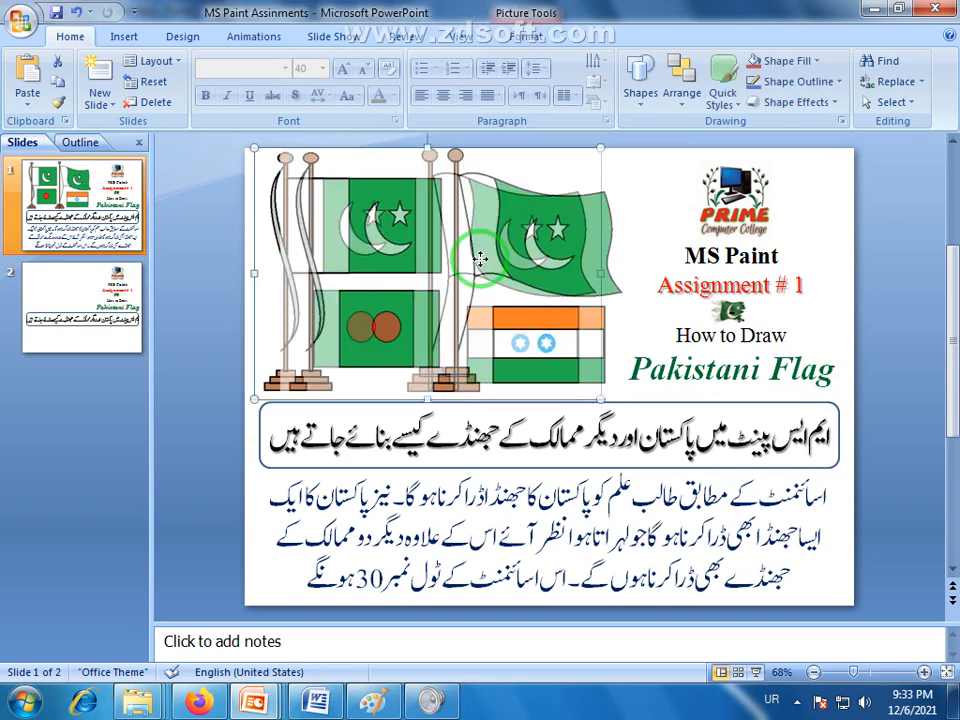